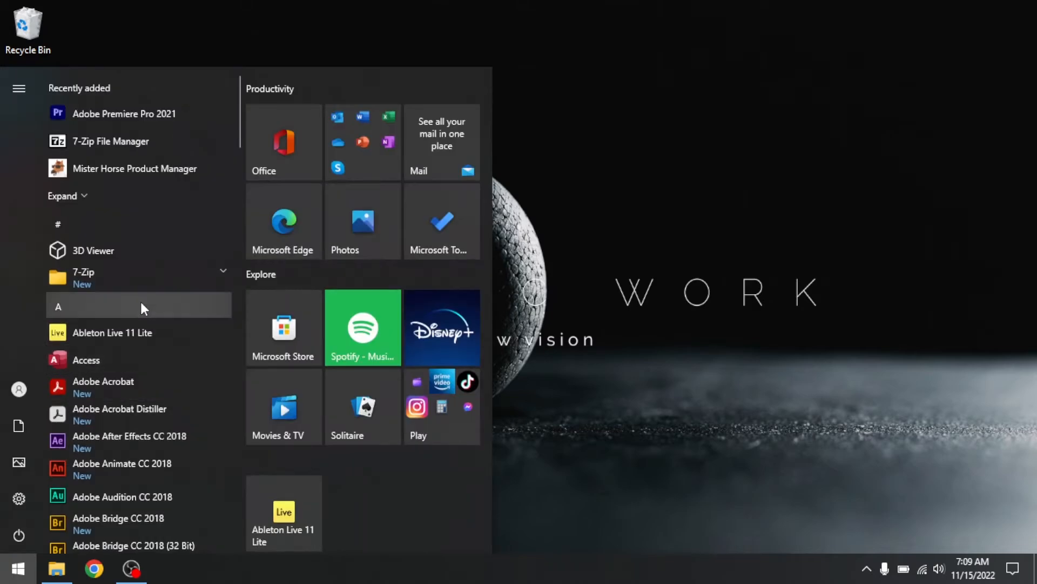
- Scroll the Start menu app list down to W and launch Word
{"action": "scroll", "coordinate": [141, 314], "scroll_direction": "down", "scroll_amount": 5}
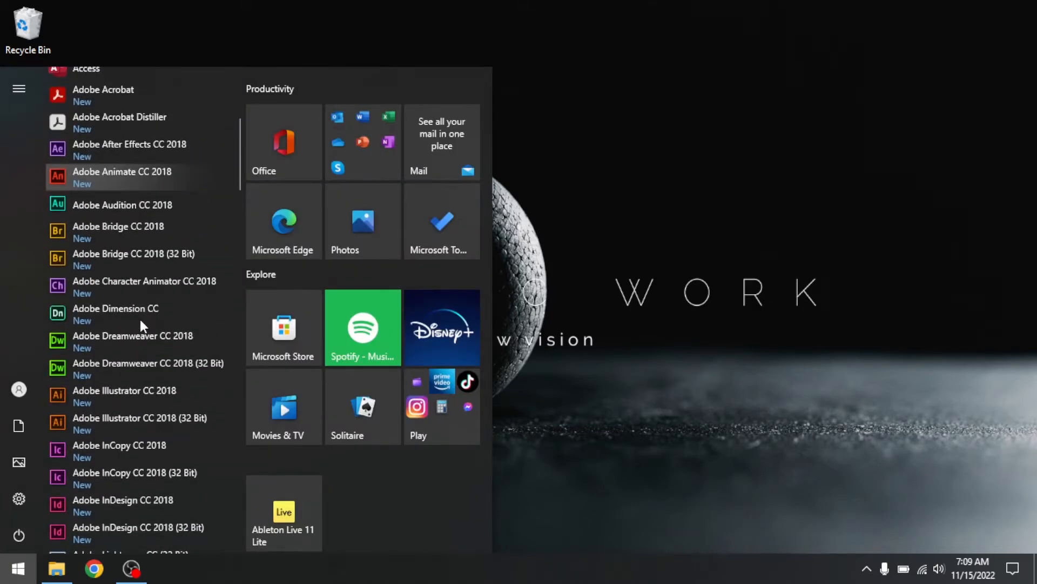
{"action": "scroll", "coordinate": [140, 319], "scroll_direction": "down", "scroll_amount": 4}
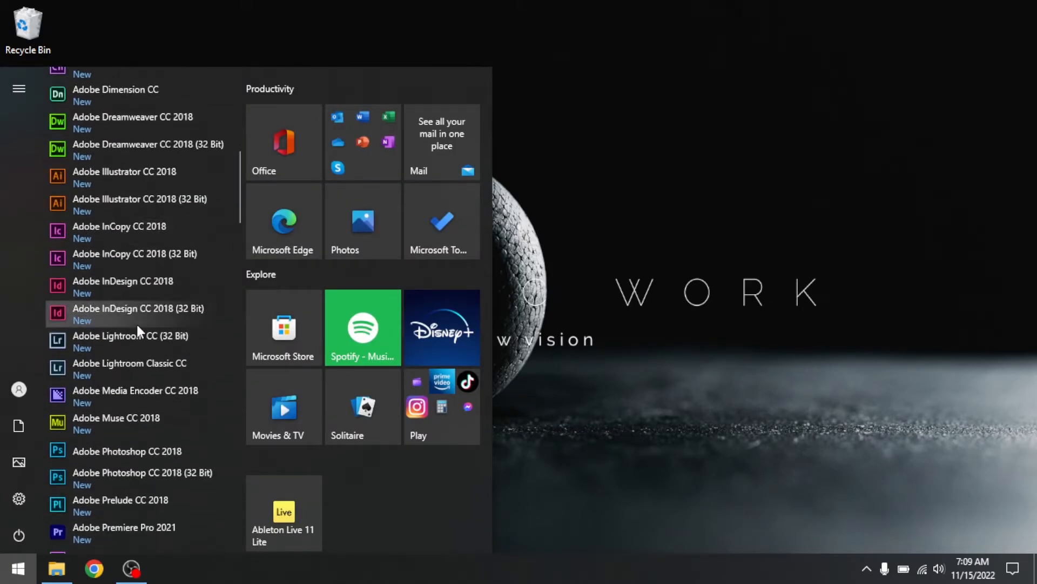
{"action": "scroll", "coordinate": [138, 324], "scroll_direction": "down", "scroll_amount": 5}
{"action": "scroll", "coordinate": [136, 343], "scroll_direction": "down", "scroll_amount": 15}
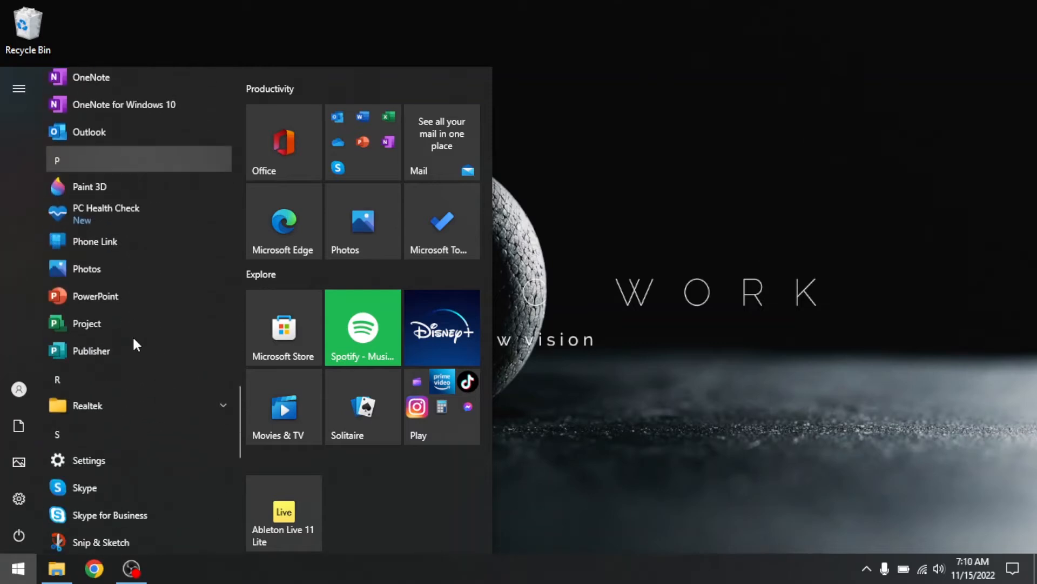
{"action": "scroll", "coordinate": [135, 344], "scroll_direction": "down", "scroll_amount": 5}
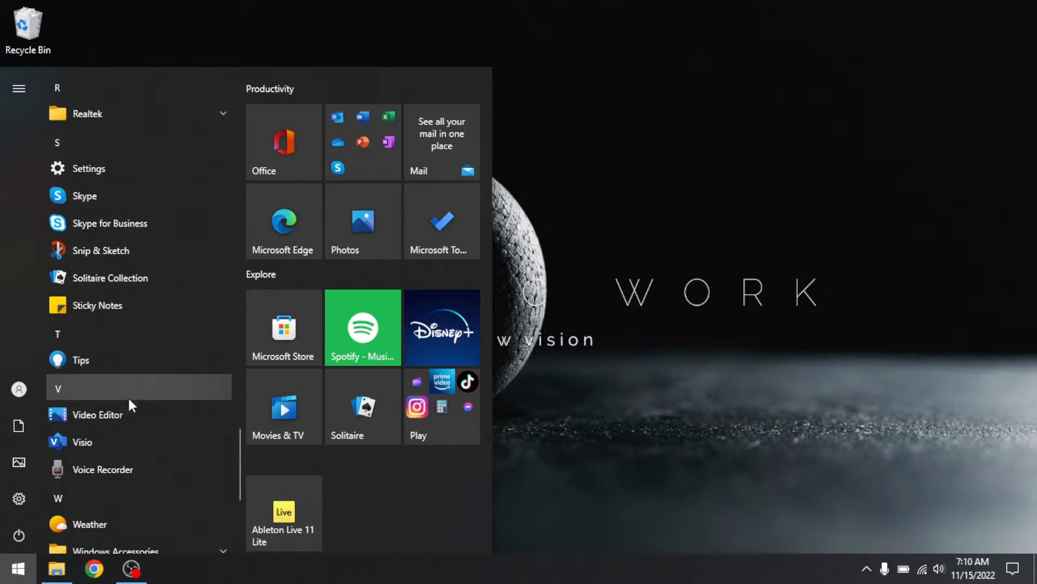
{"action": "scroll", "coordinate": [124, 478], "scroll_direction": "down", "scroll_amount": 5}
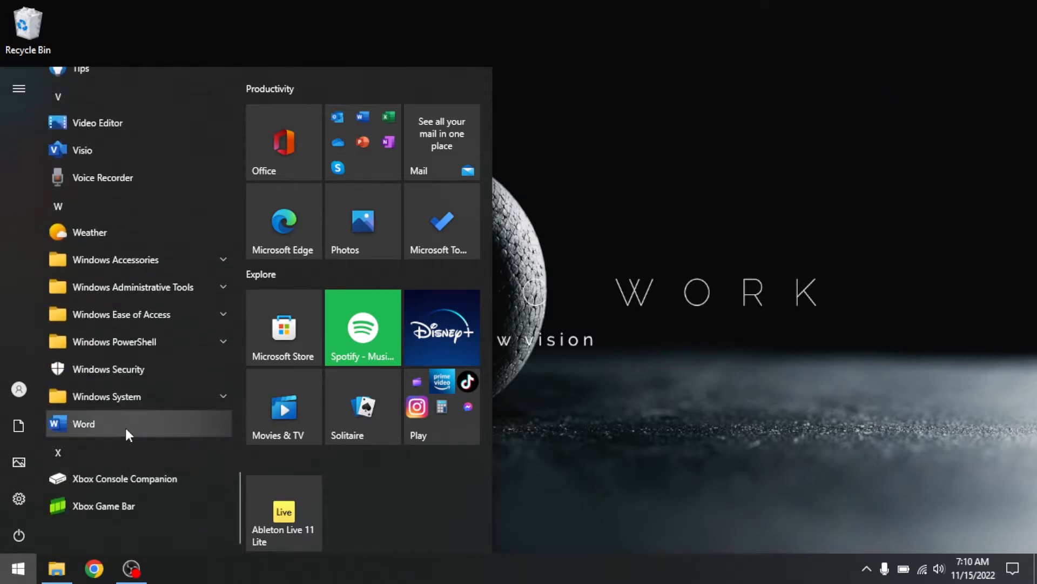
{"action": "left_click", "coordinate": [128, 423]}
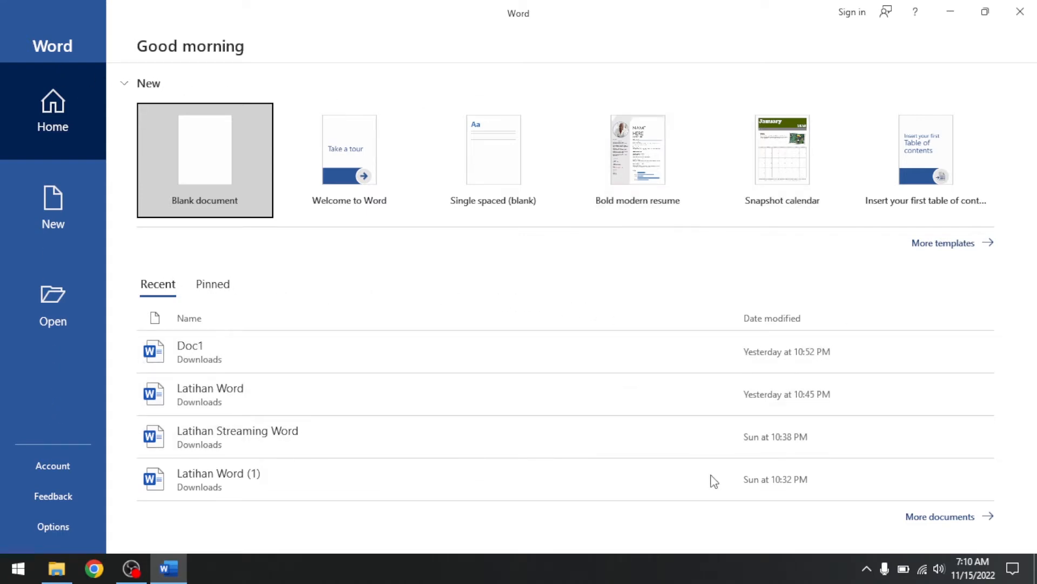
- Dismiss the Get genuine Office prompt and create a Blank document
{"action": "left_click", "coordinate": [928, 214]}
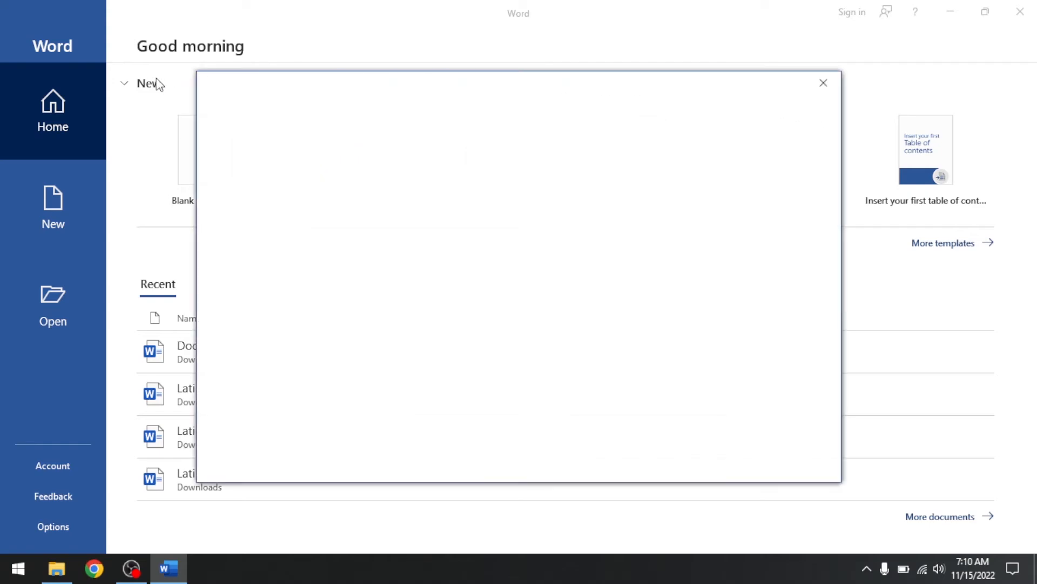
{"action": "left_click", "coordinate": [824, 85]}
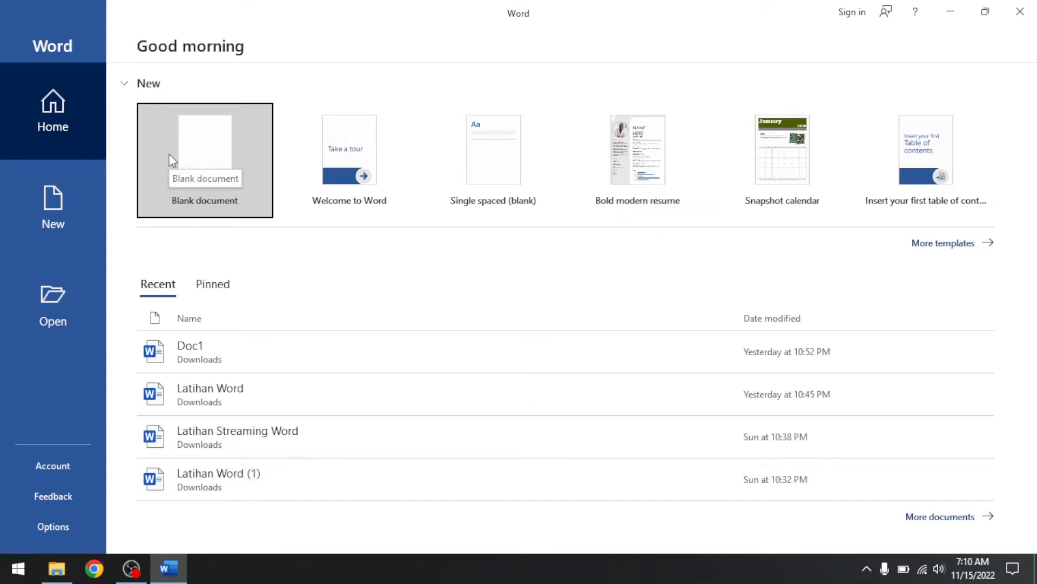
{"action": "left_click", "coordinate": [208, 159]}
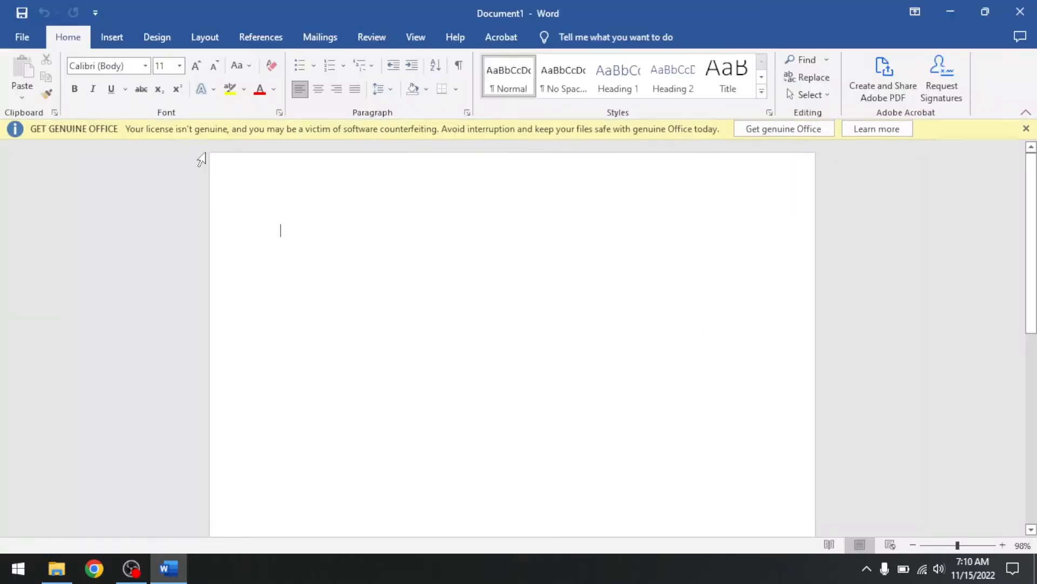
- Close the genuine-Office banner, then add and remove Quick Print on the Quick Access Toolbar
{"action": "left_click", "coordinate": [1026, 130]}
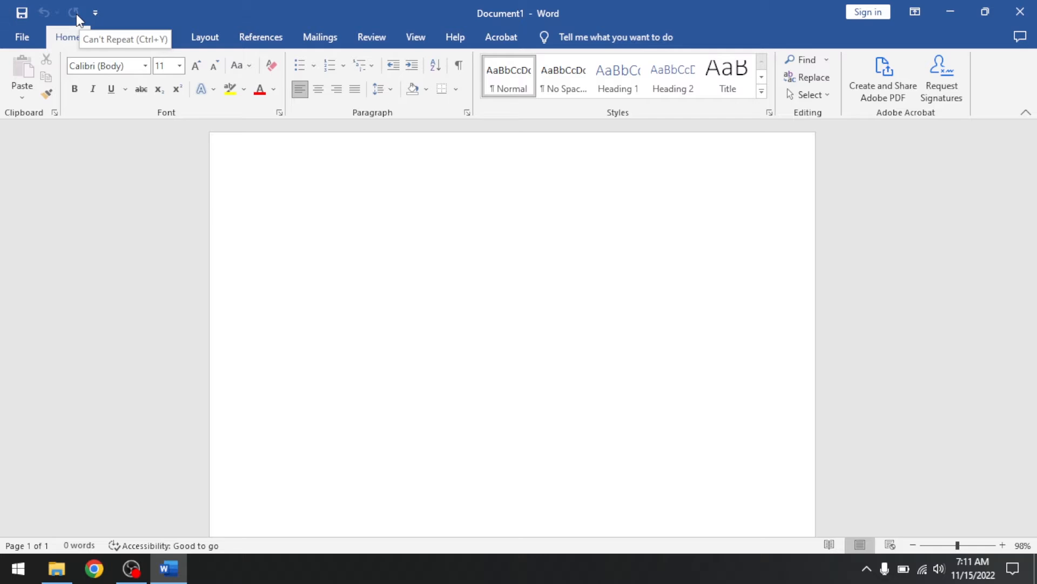
{"action": "left_click", "coordinate": [94, 12]}
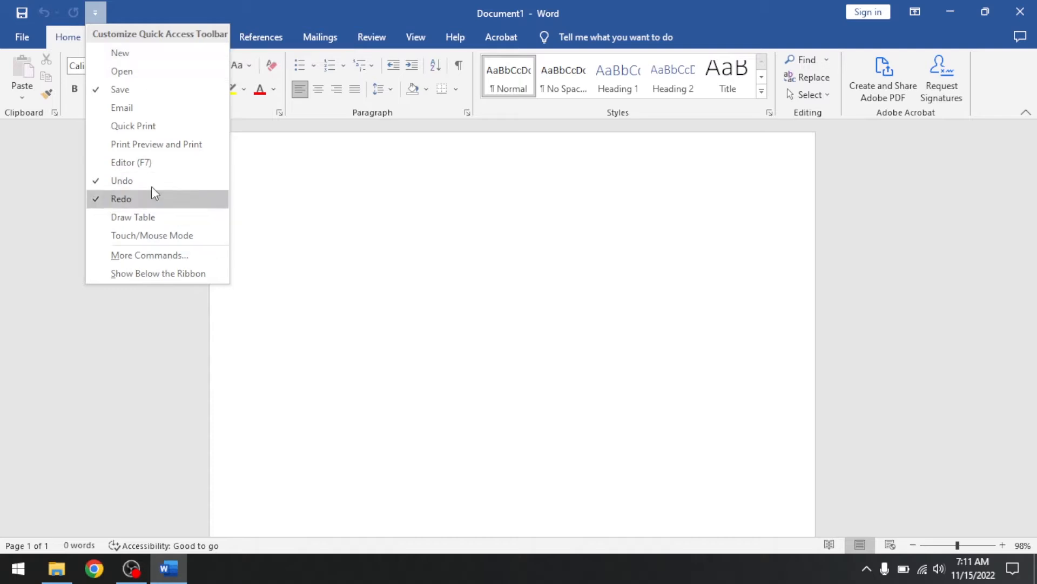
{"action": "left_click", "coordinate": [148, 123]}
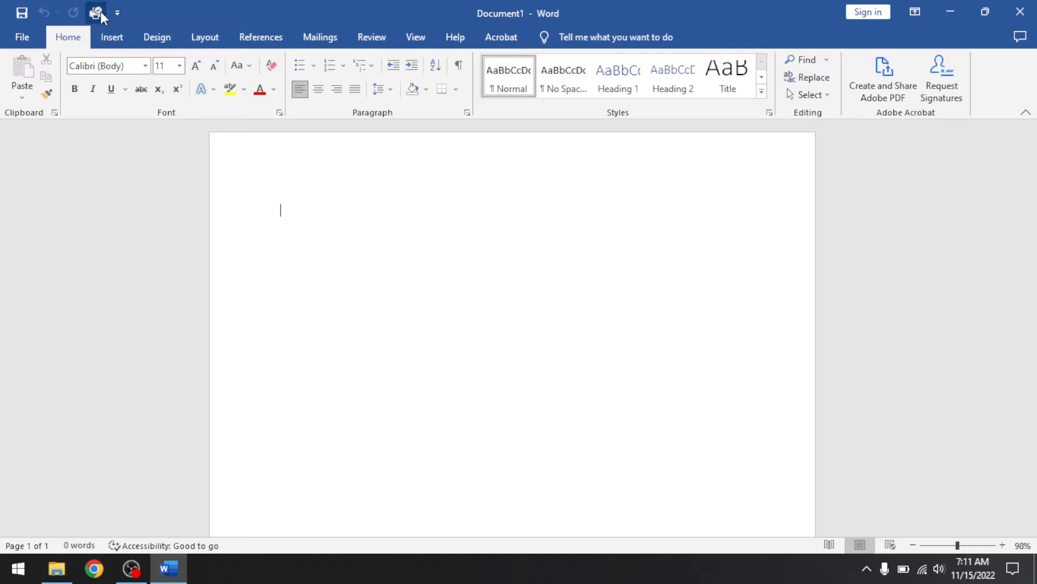
{"action": "left_click", "coordinate": [117, 13]}
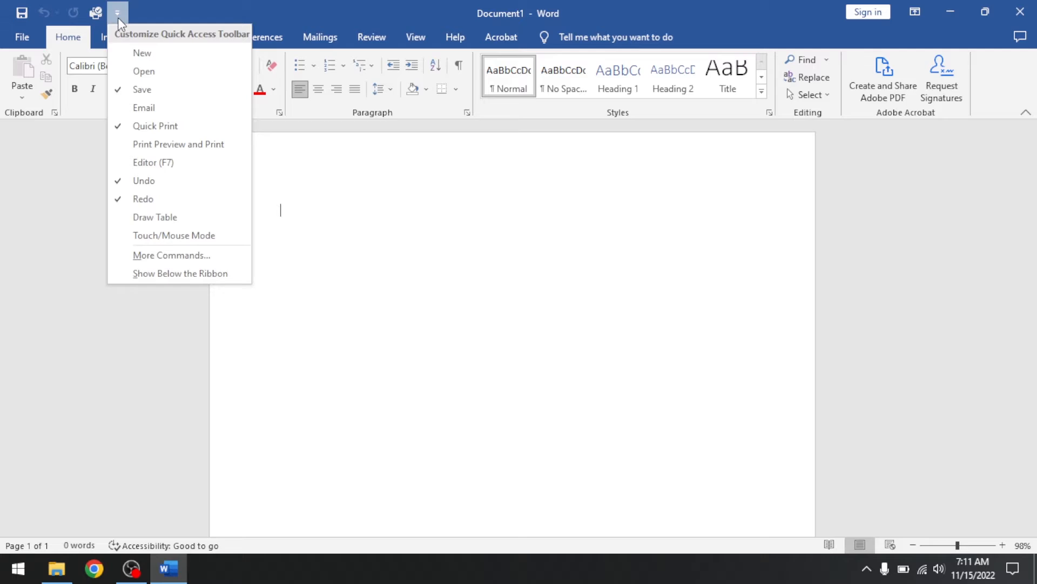
{"action": "left_click", "coordinate": [139, 126]}
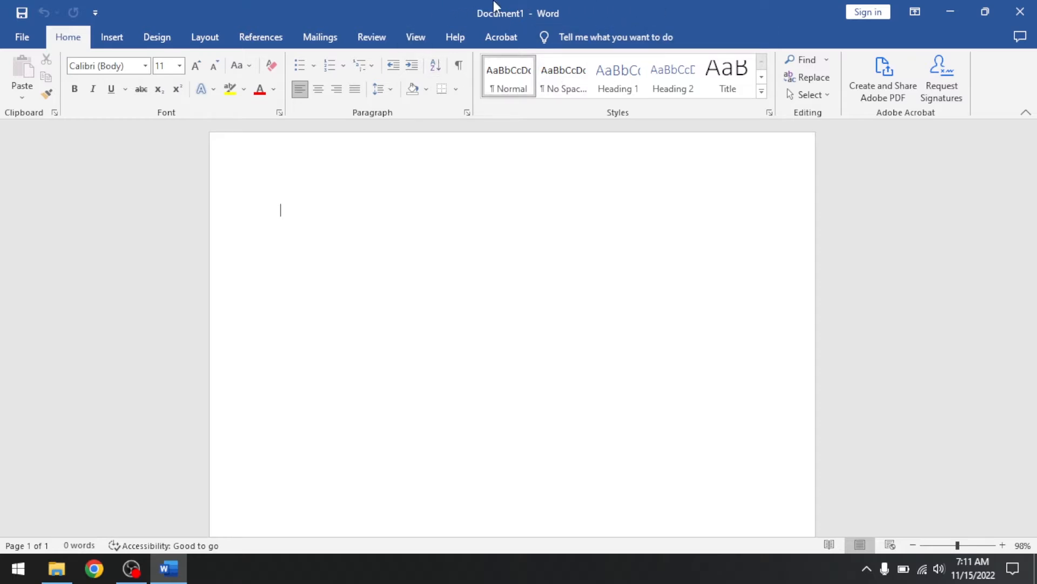
{"action": "left_click", "coordinate": [21, 39]}
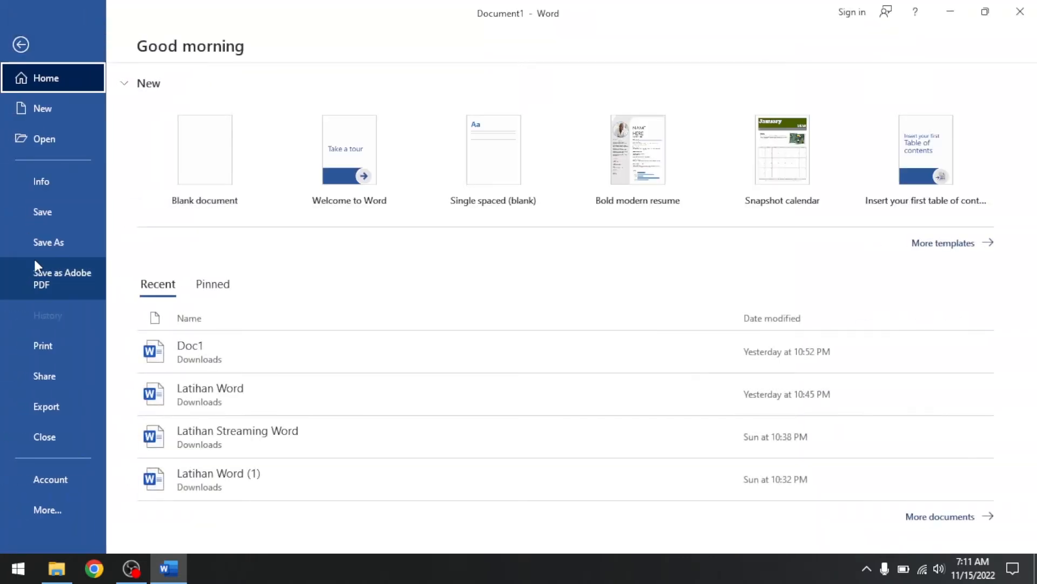
{"action": "left_click", "coordinate": [21, 44]}
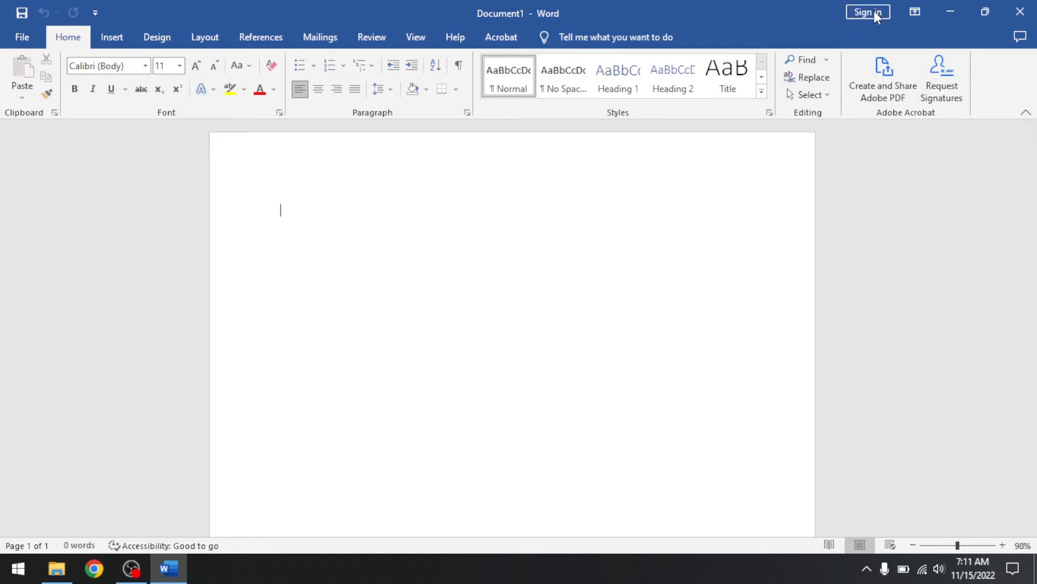
{"action": "left_click", "coordinate": [917, 14]}
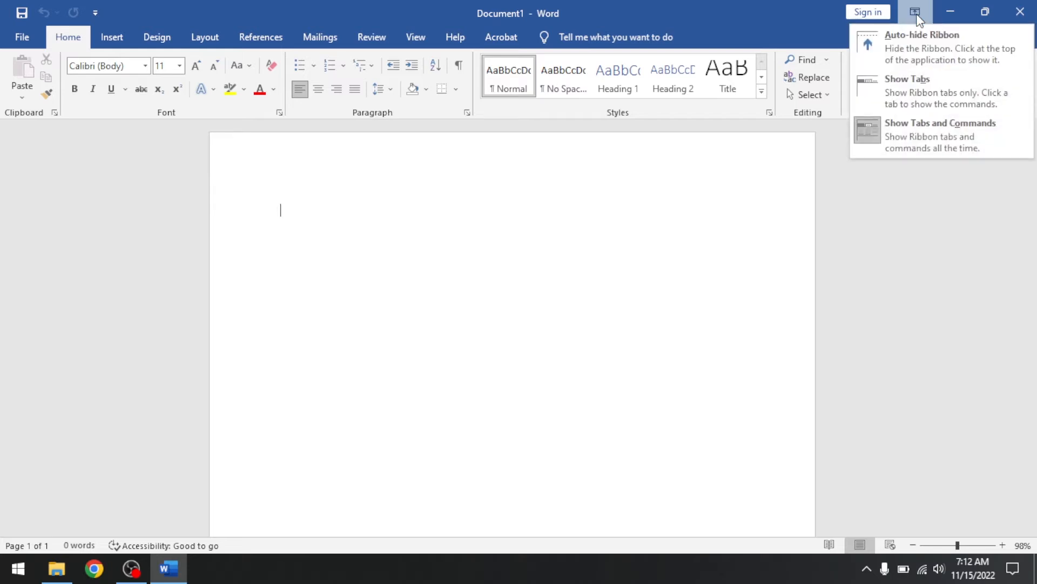
{"action": "left_click", "coordinate": [926, 77]}
{"action": "left_click", "coordinate": [914, 11]}
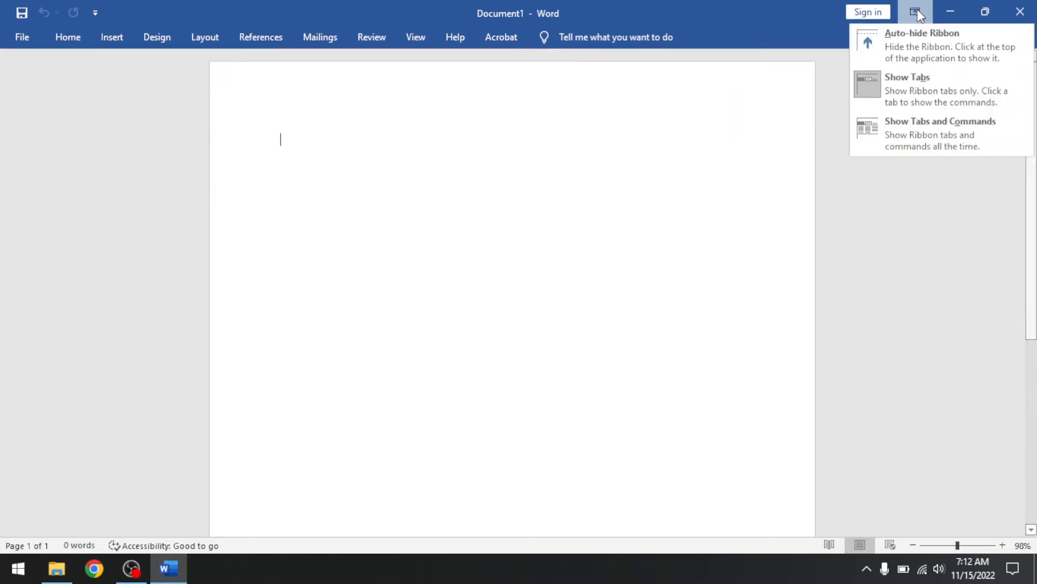
{"action": "left_click", "coordinate": [932, 142]}
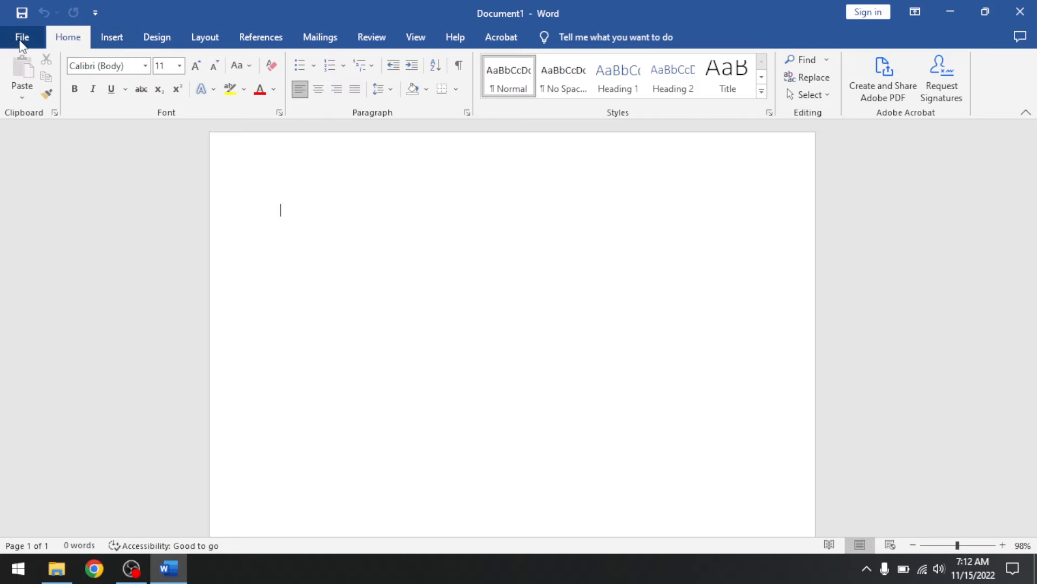
{"action": "left_click", "coordinate": [21, 38]}
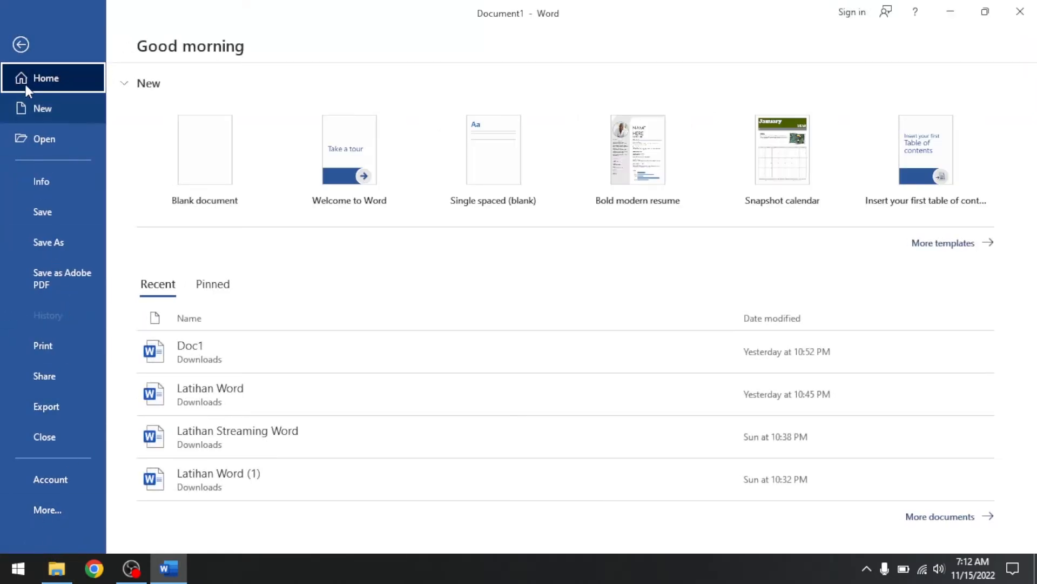
{"action": "left_click", "coordinate": [24, 42]}
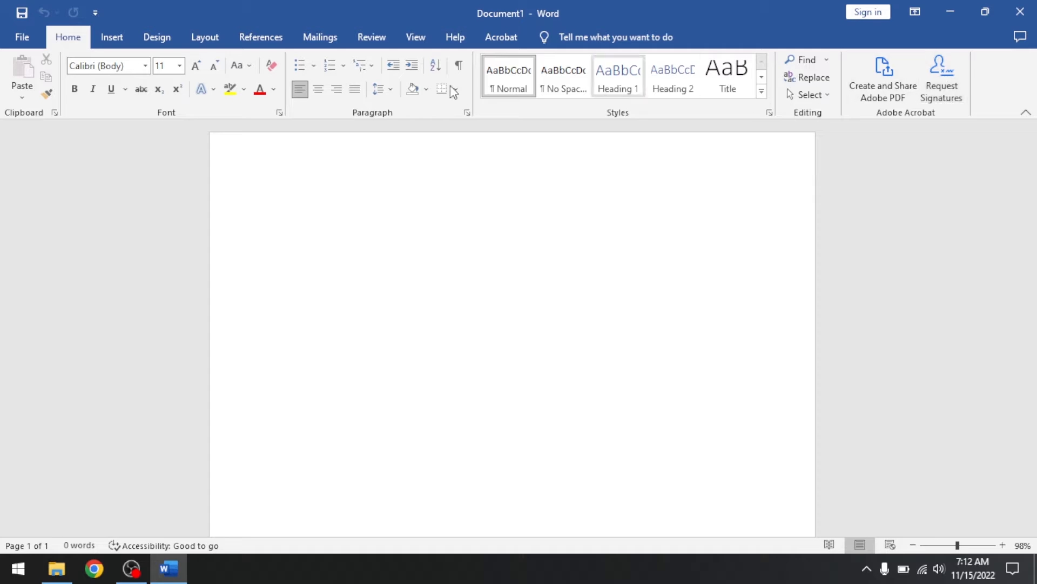
{"action": "left_click", "coordinate": [112, 38]}
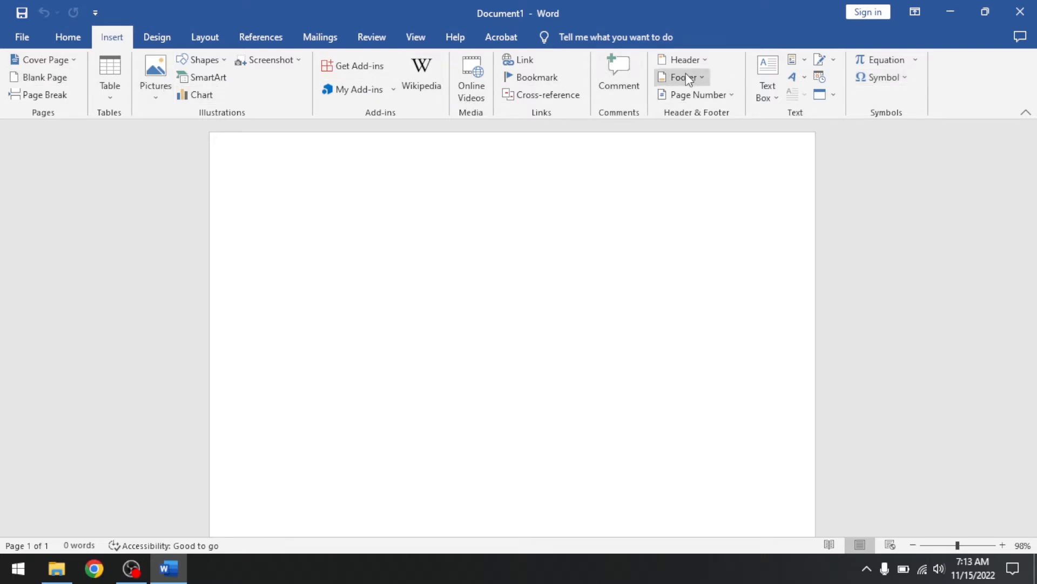
{"action": "left_click", "coordinate": [155, 36]}
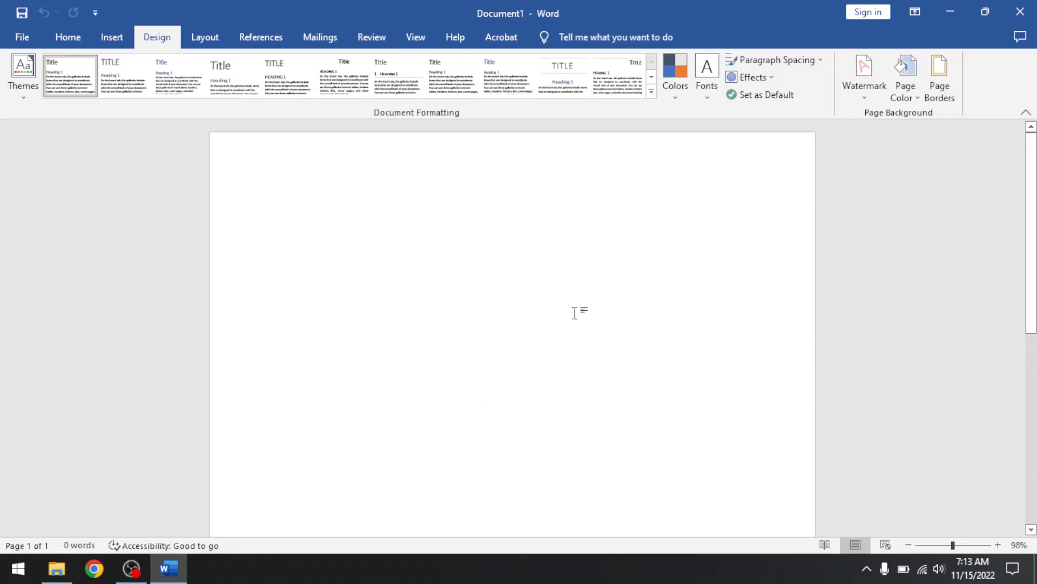
{"action": "left_click", "coordinate": [204, 37]}
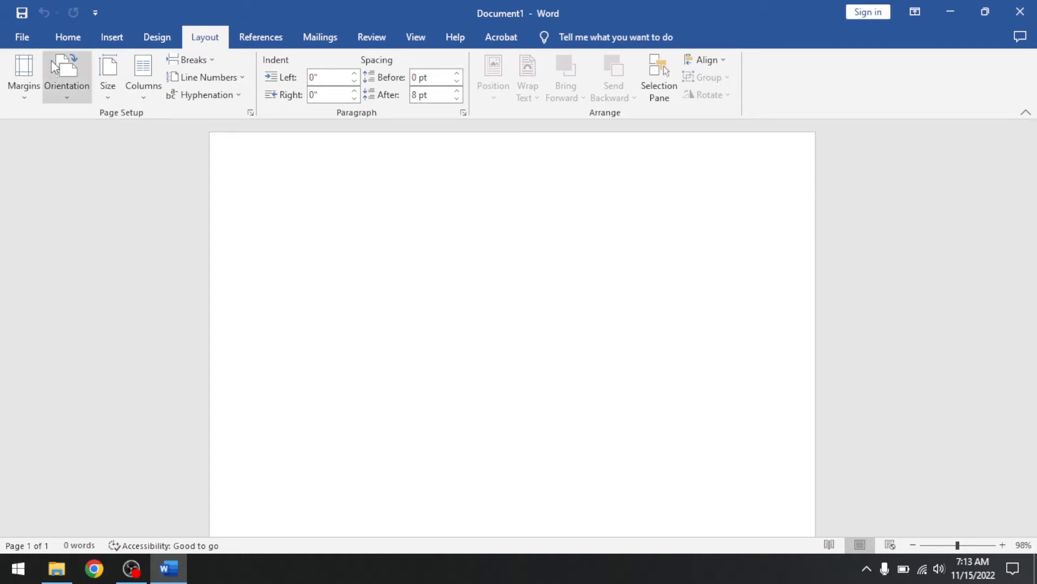
{"action": "left_click", "coordinate": [67, 37]}
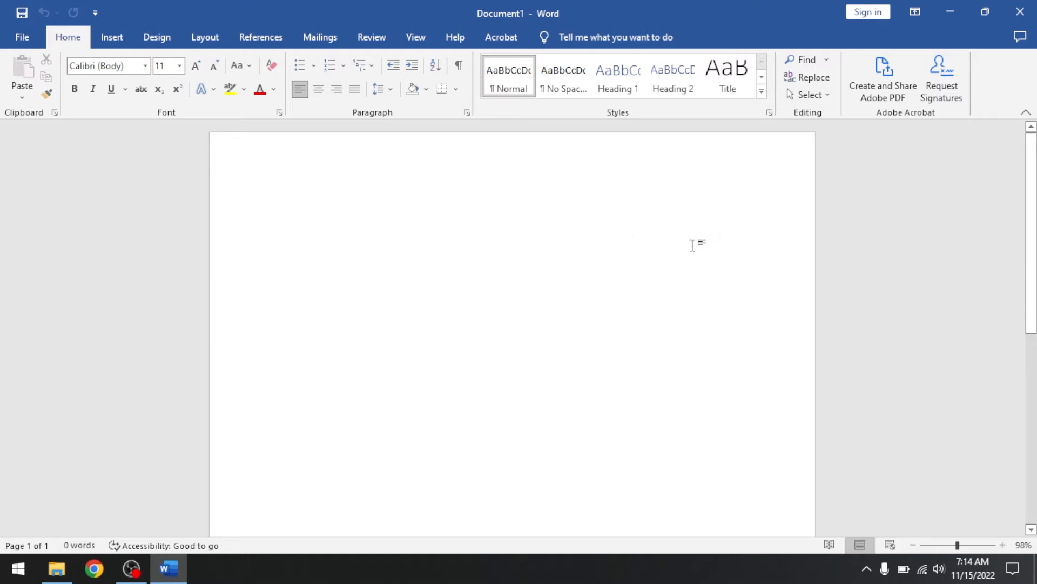
{"action": "scroll", "coordinate": [555, 242], "scroll_direction": "down", "scroll_amount": 3}
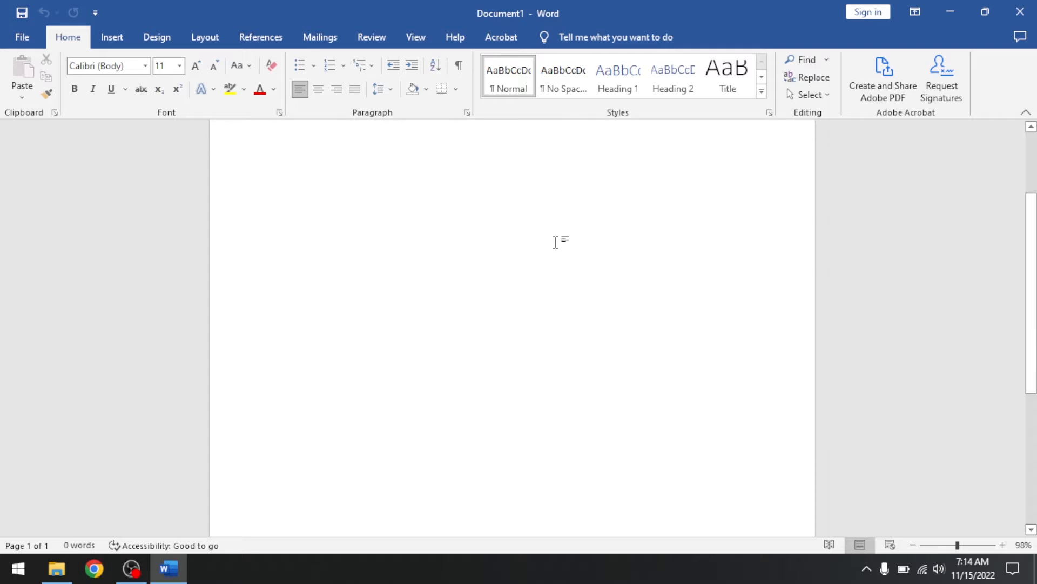
{"action": "scroll", "coordinate": [555, 243], "scroll_direction": "up", "scroll_amount": 3}
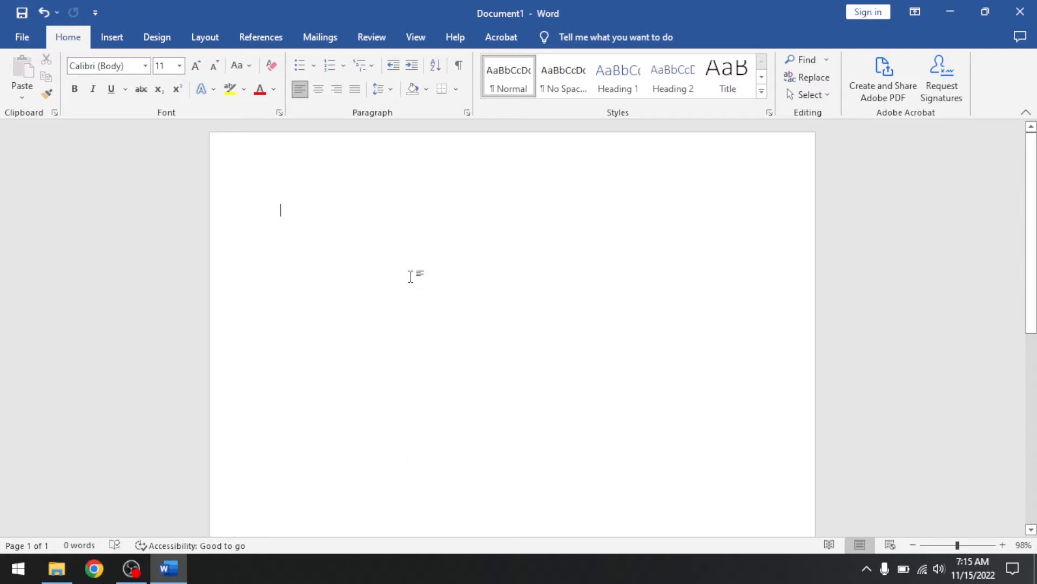
{"action": "scroll", "coordinate": [410, 277], "scroll_direction": "down", "scroll_amount": 3}
{"action": "scroll", "coordinate": [408, 279], "scroll_direction": "up", "scroll_amount": 3}
- Insert the built-in Banded header at the top of the page
{"action": "left_click", "coordinate": [110, 36]}
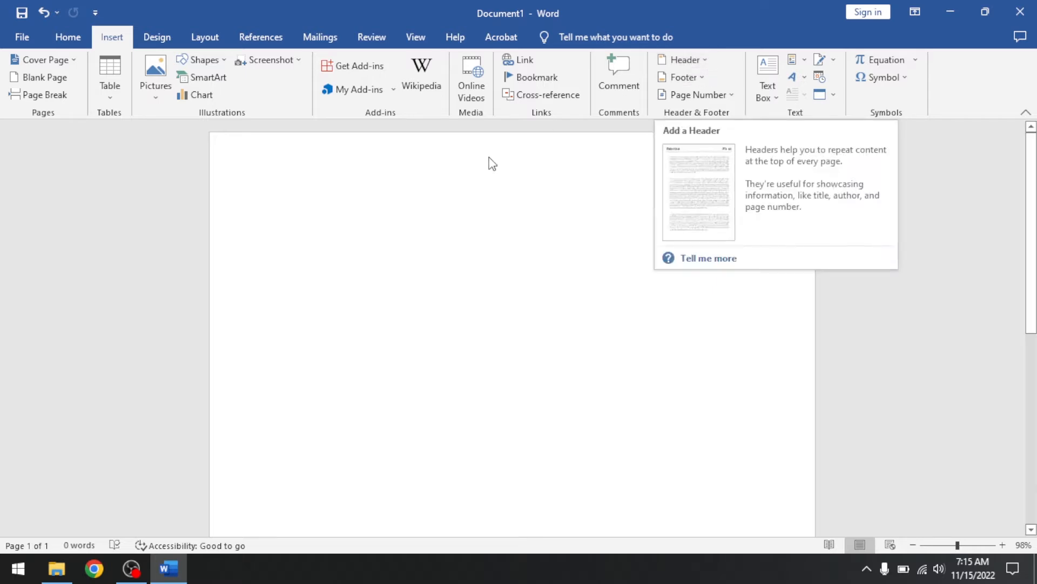
{"action": "scroll", "coordinate": [420, 204], "scroll_direction": "down", "scroll_amount": 5}
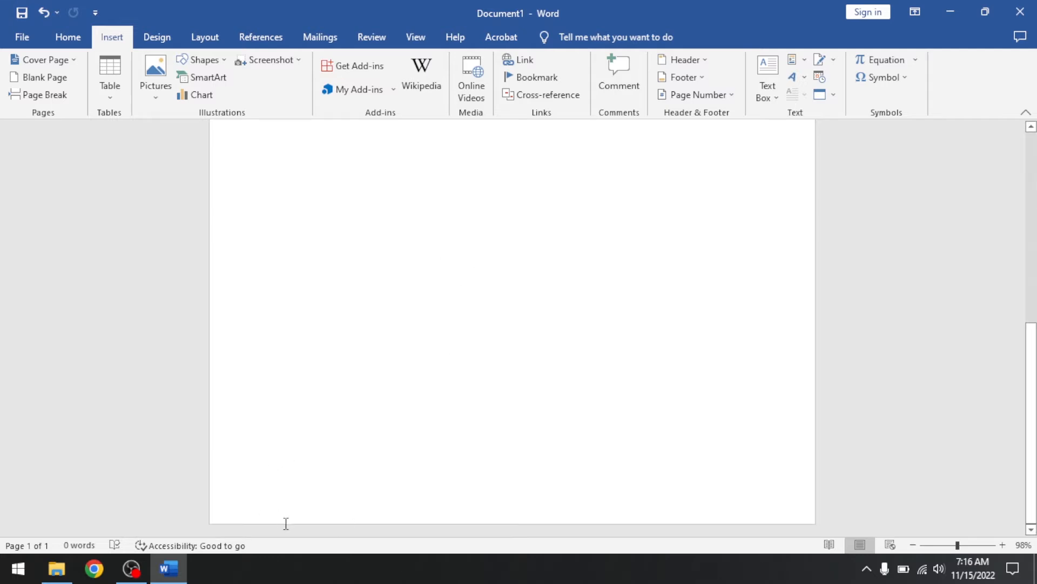
{"action": "scroll", "coordinate": [519, 382], "scroll_direction": "up", "scroll_amount": 5}
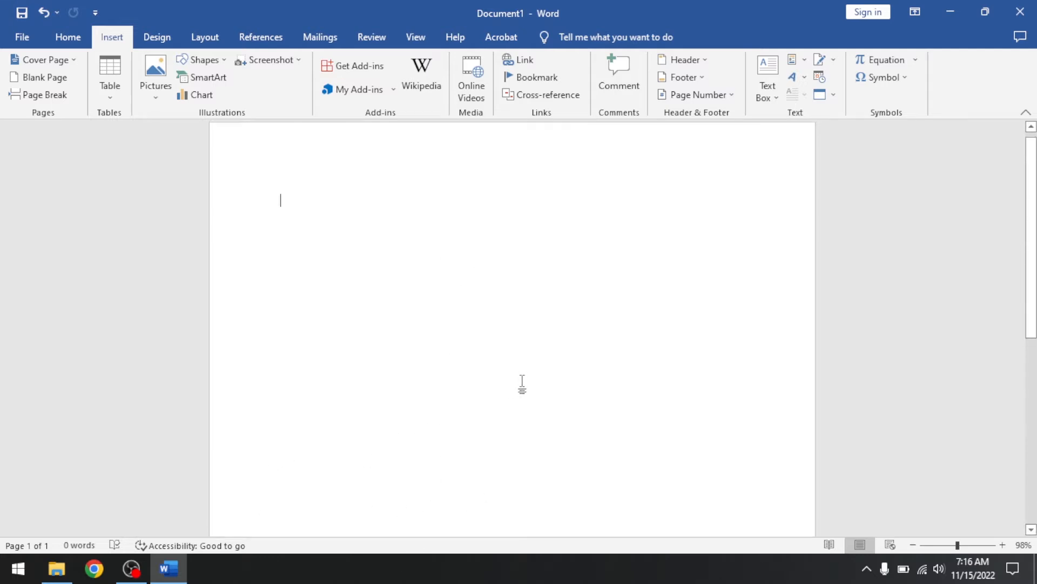
{"action": "left_click", "coordinate": [692, 59]}
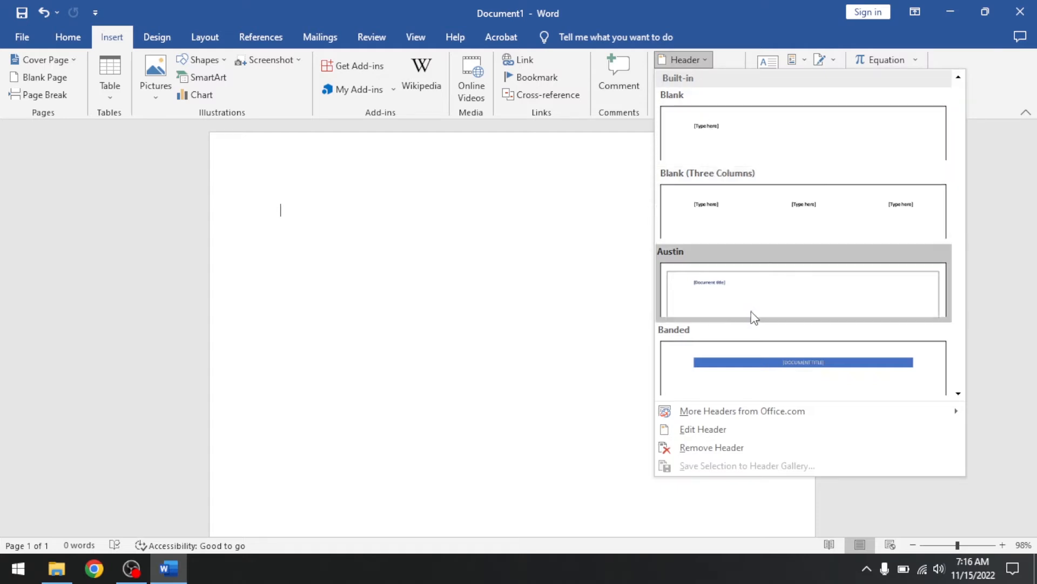
{"action": "left_click", "coordinate": [740, 371]}
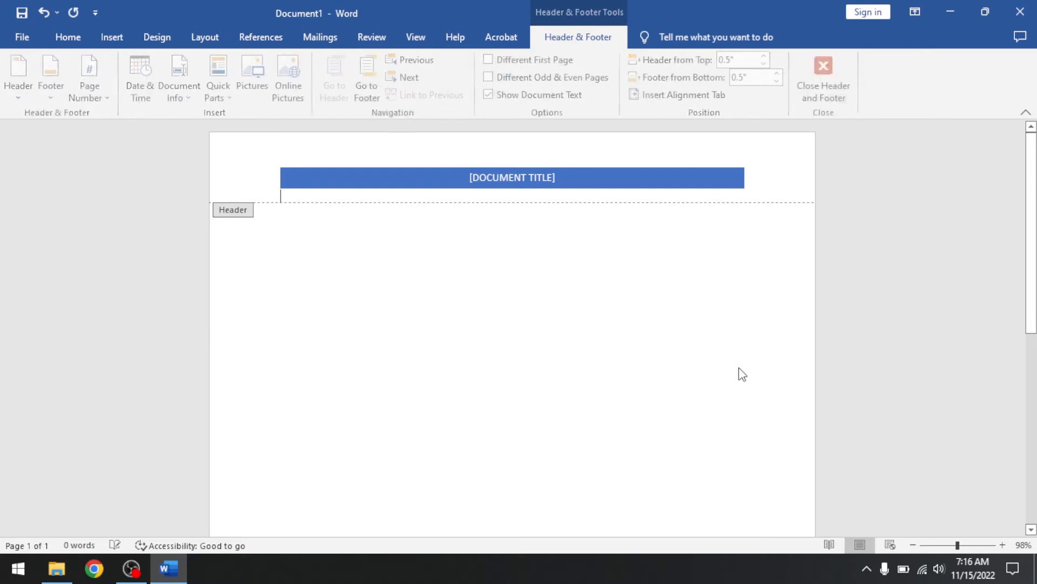
- Replace the header's title placeholder with PERUSAHAAN AIR MINUM
{"action": "left_click", "coordinate": [560, 183]}
{"action": "left_click", "coordinate": [559, 183]}
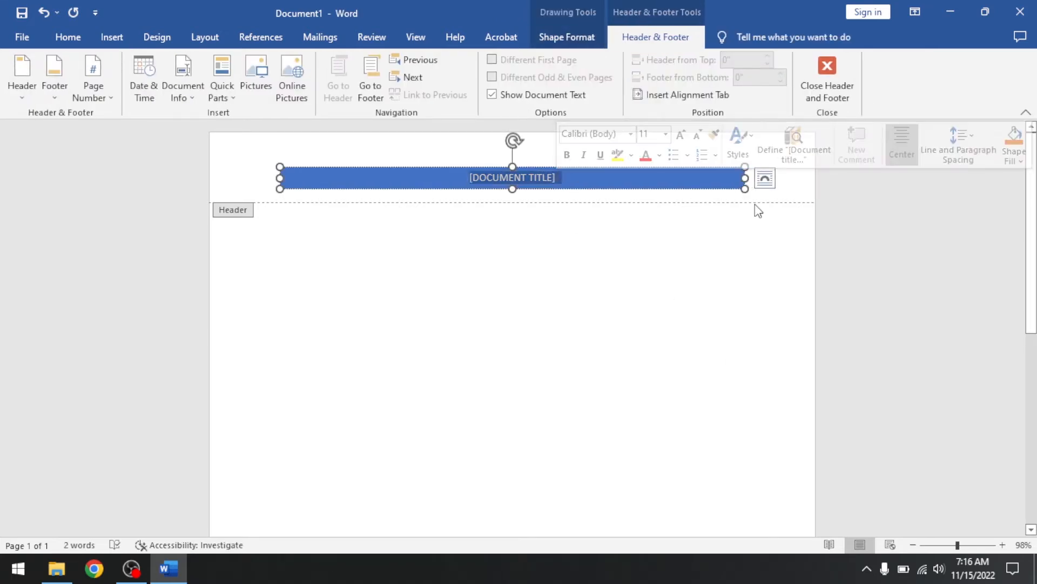
{"action": "type", "text": "PERUSHA"}
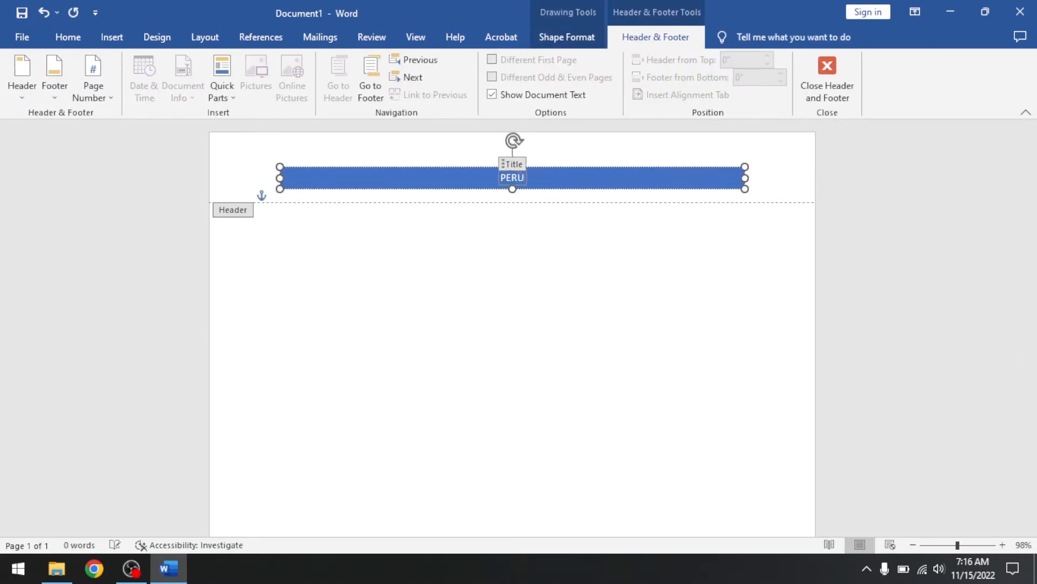
{"action": "key", "text": "BackSpace"}
{"action": "key", "text": "BackSpace"}
{"action": "type", "text": "AHAAN AI"}
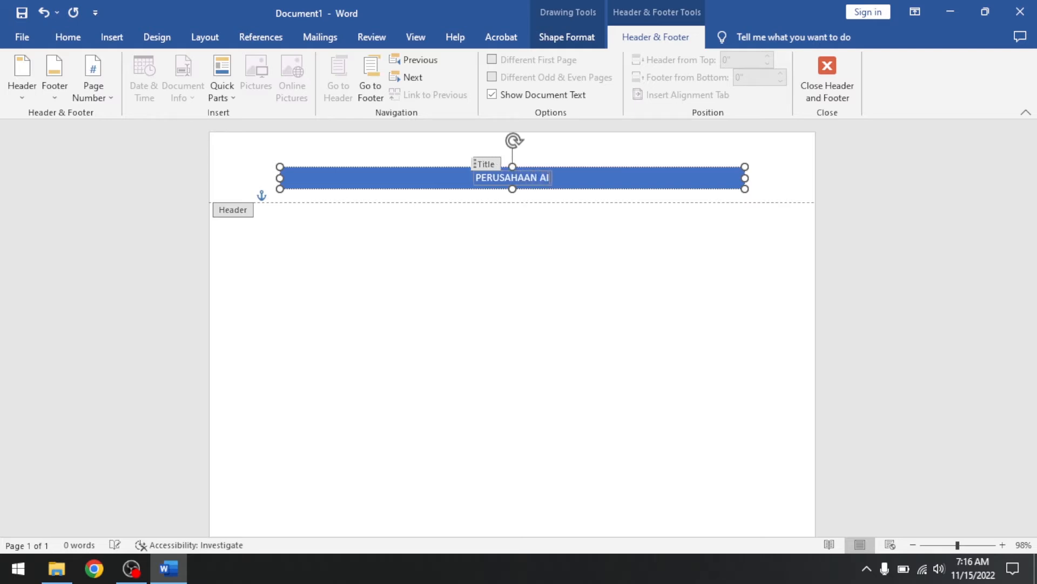
{"action": "type", "text": "R MINUM"}
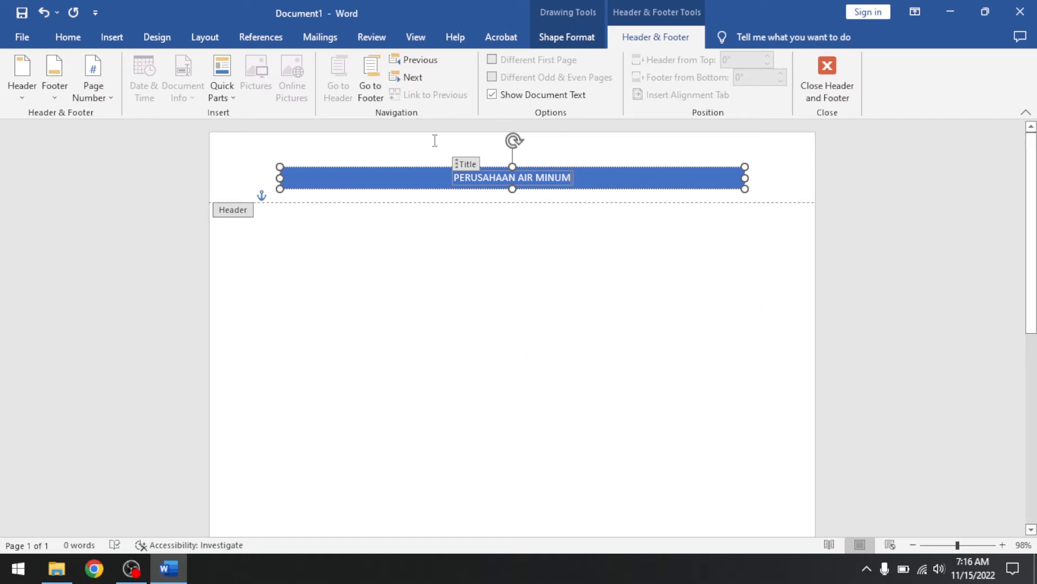
{"action": "scroll", "coordinate": [535, 235], "scroll_direction": "down", "scroll_amount": 3}
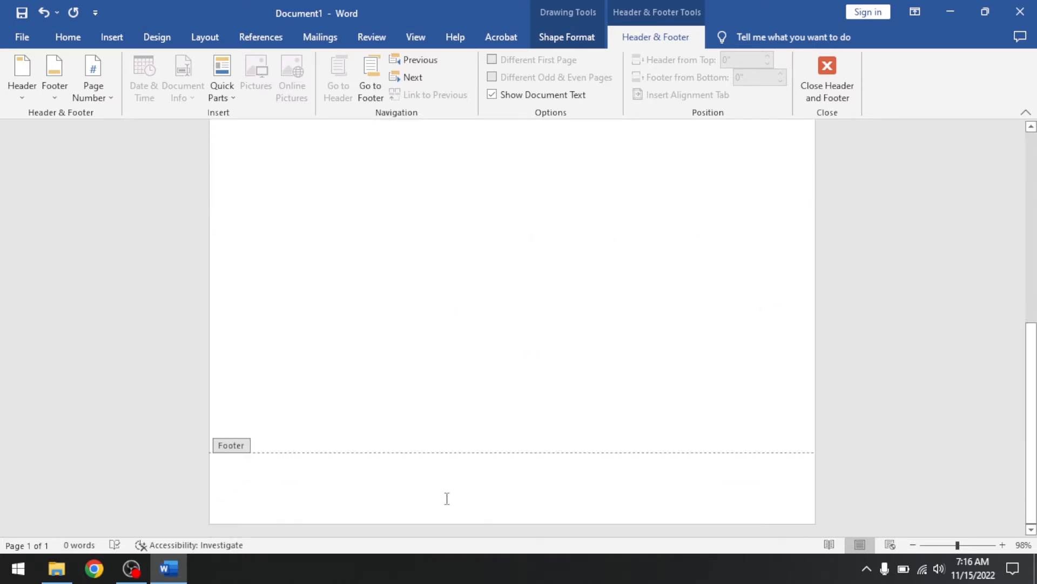
{"action": "left_click", "coordinate": [484, 480]}
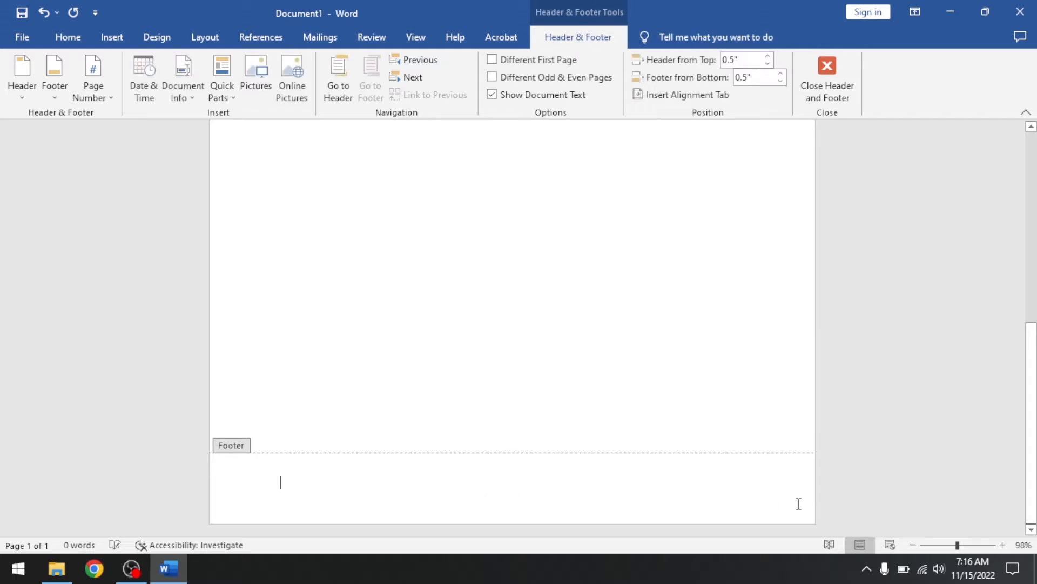
{"action": "type", "text": "www.airminum.com"}
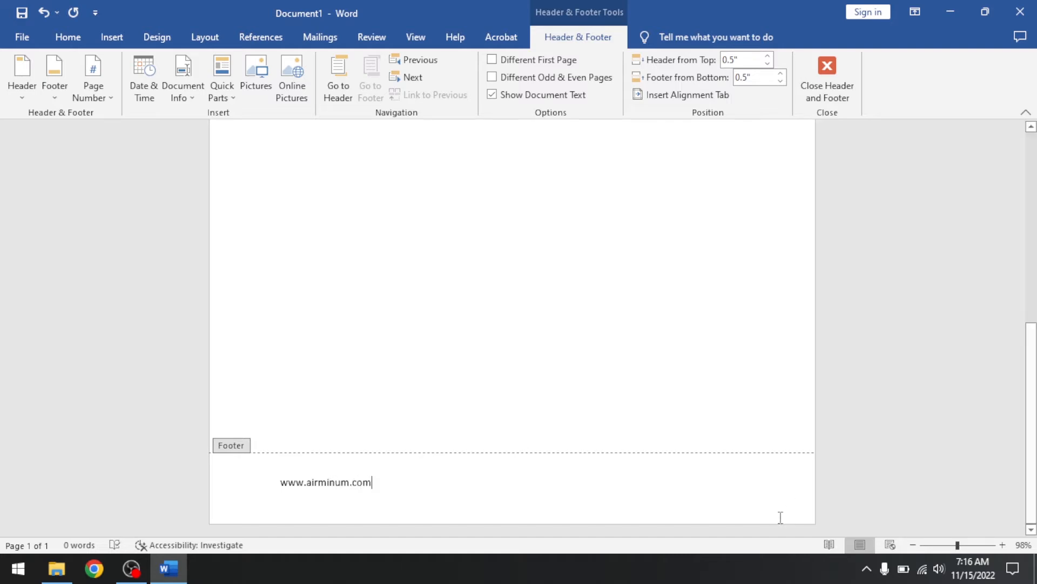
{"action": "key", "text": "ctrl+a"}
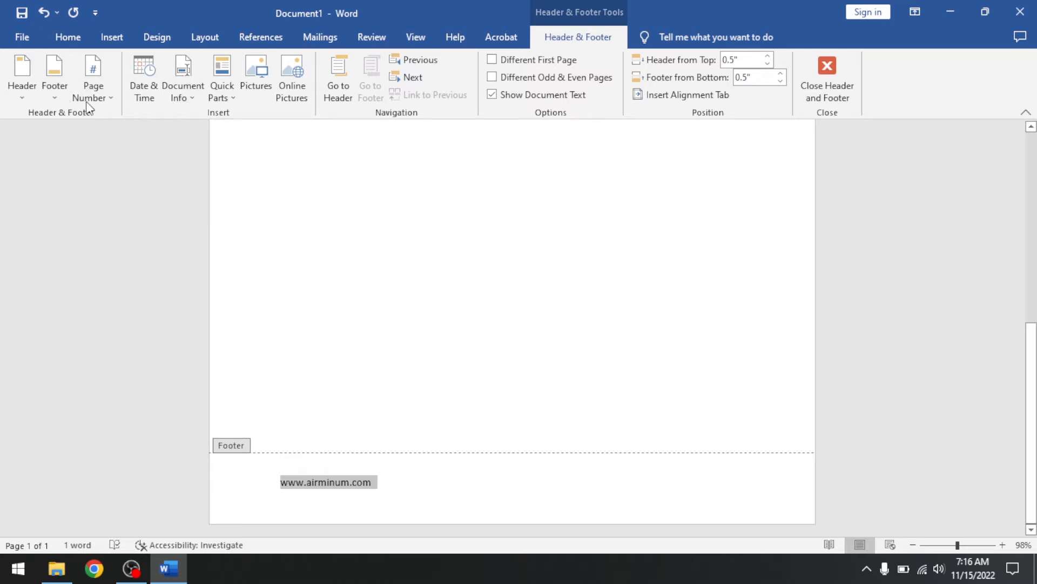
{"action": "left_click", "coordinate": [66, 37]}
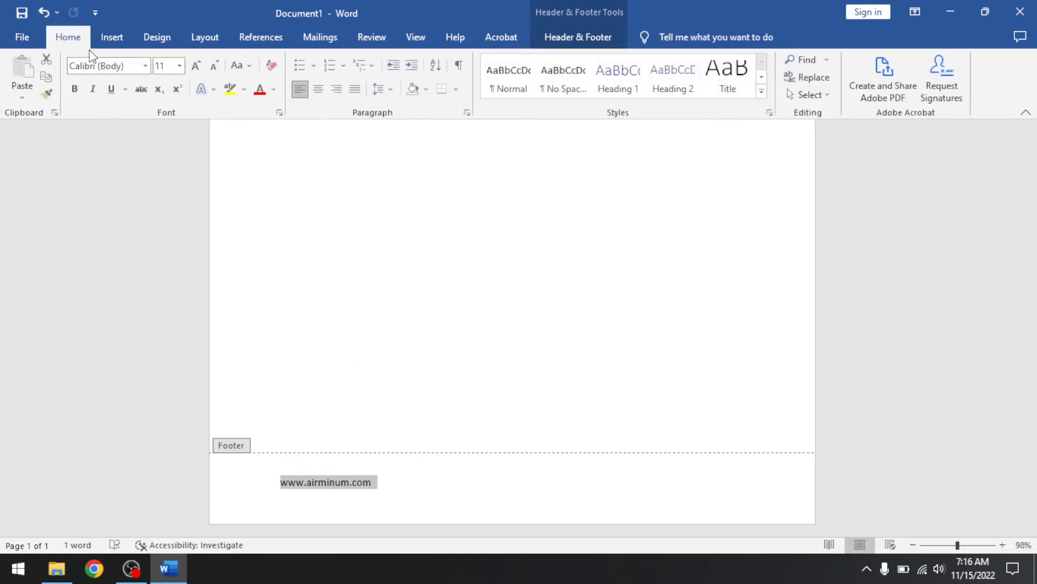
{"action": "left_click", "coordinate": [317, 93]}
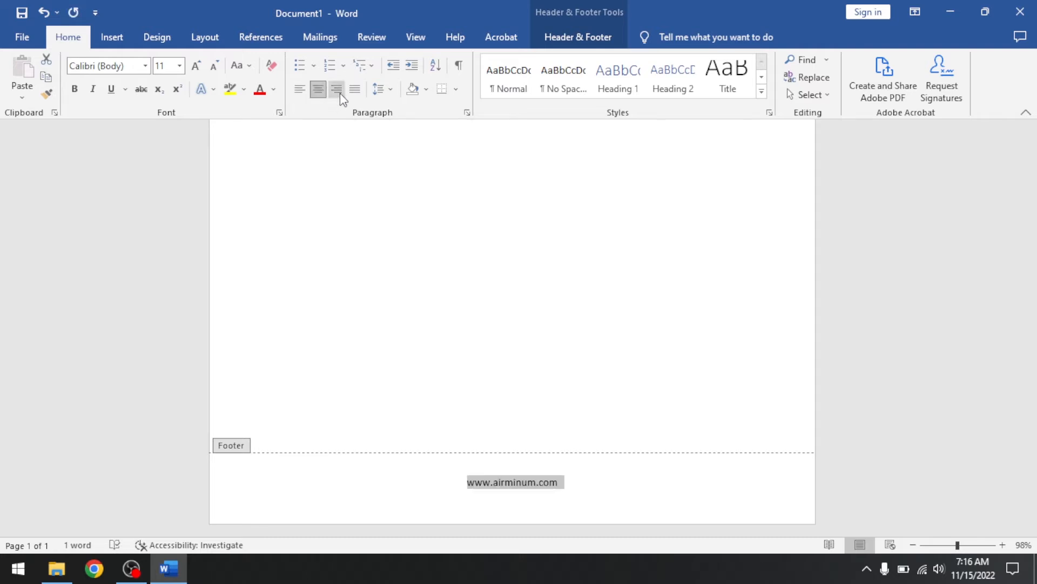
{"action": "left_click", "coordinate": [336, 90]}
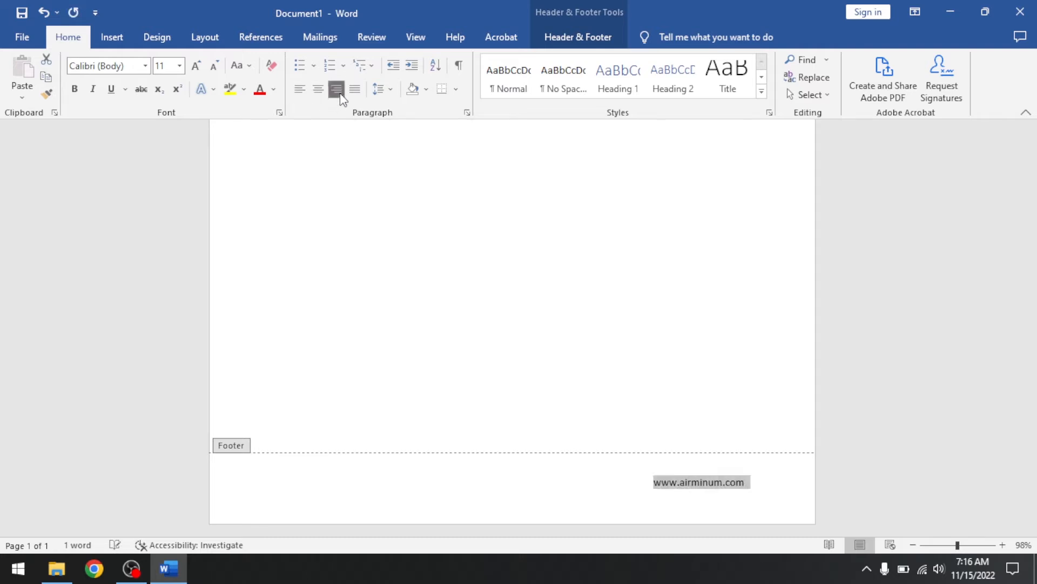
{"action": "double_click", "coordinate": [496, 207]}
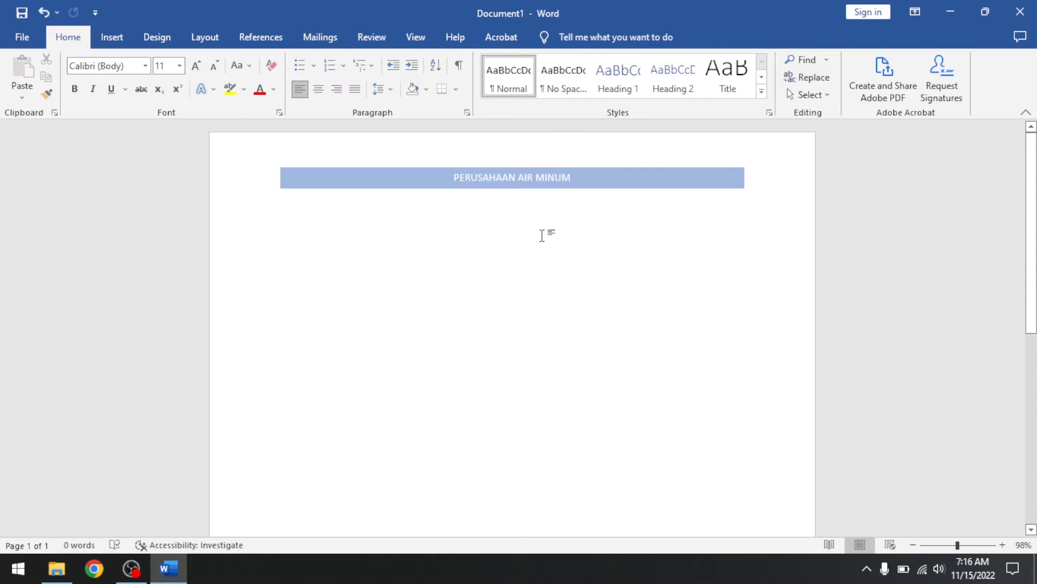
- Scroll the page to review the banded header and web-address footer
{"action": "scroll", "coordinate": [567, 268], "scroll_direction": "down", "scroll_amount": 3}
{"action": "scroll", "coordinate": [566, 268], "scroll_direction": "up", "scroll_amount": 3}
{"action": "scroll", "coordinate": [566, 268], "scroll_direction": "down", "scroll_amount": 3}
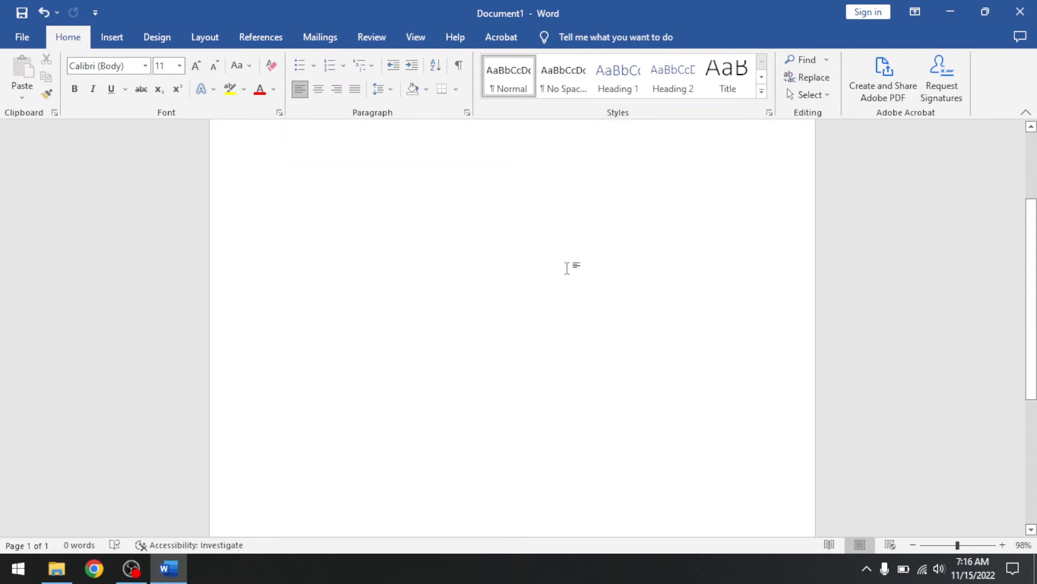
{"action": "scroll", "coordinate": [567, 268], "scroll_direction": "up", "scroll_amount": 2}
{"action": "scroll", "coordinate": [567, 268], "scroll_direction": "down", "scroll_amount": 1, "text": "ctrl"}
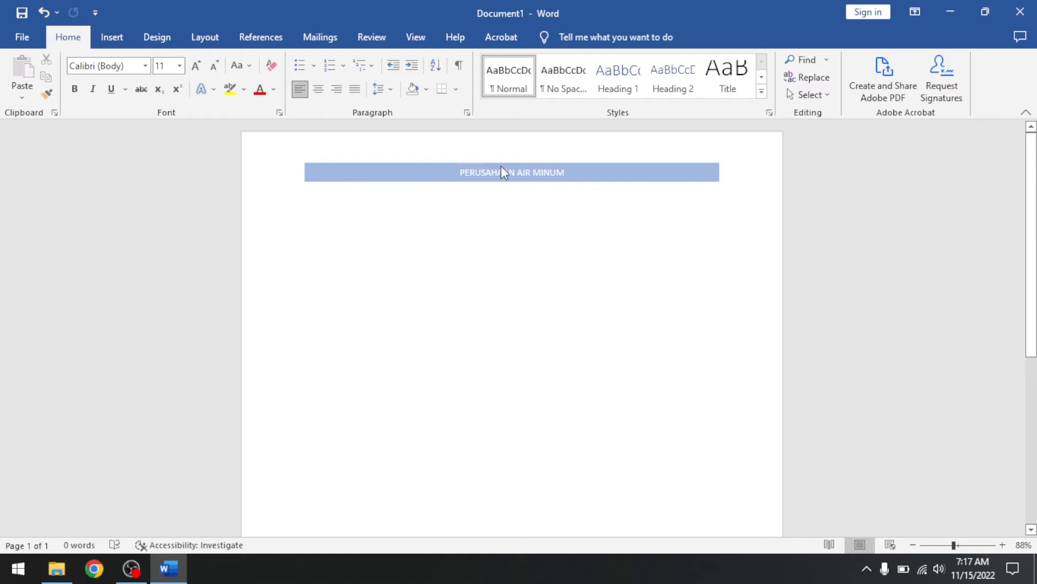
{"action": "scroll", "coordinate": [558, 299], "scroll_direction": "down", "scroll_amount": 5}
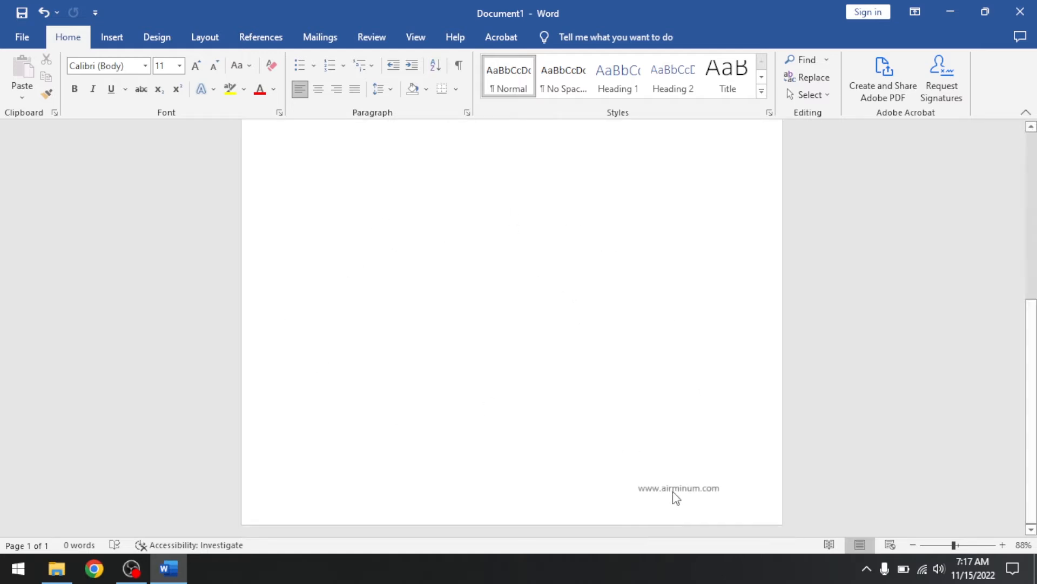
{"action": "scroll", "coordinate": [513, 325], "scroll_direction": "up", "scroll_amount": 5}
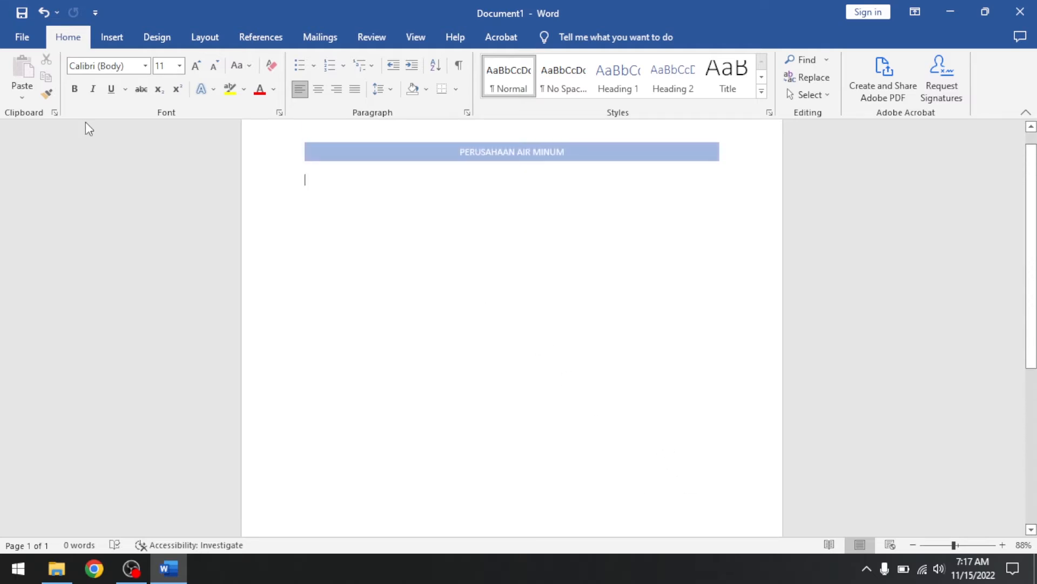
{"action": "left_click", "coordinate": [111, 38]}
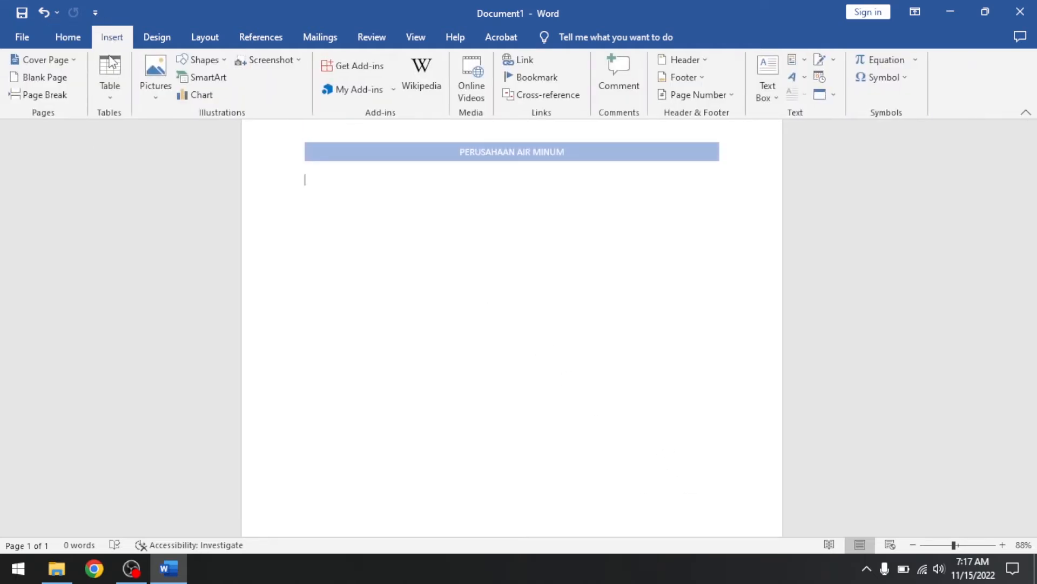
- Insert a blank second page and check that it repeats the letterhead and footer
{"action": "left_click", "coordinate": [37, 78]}
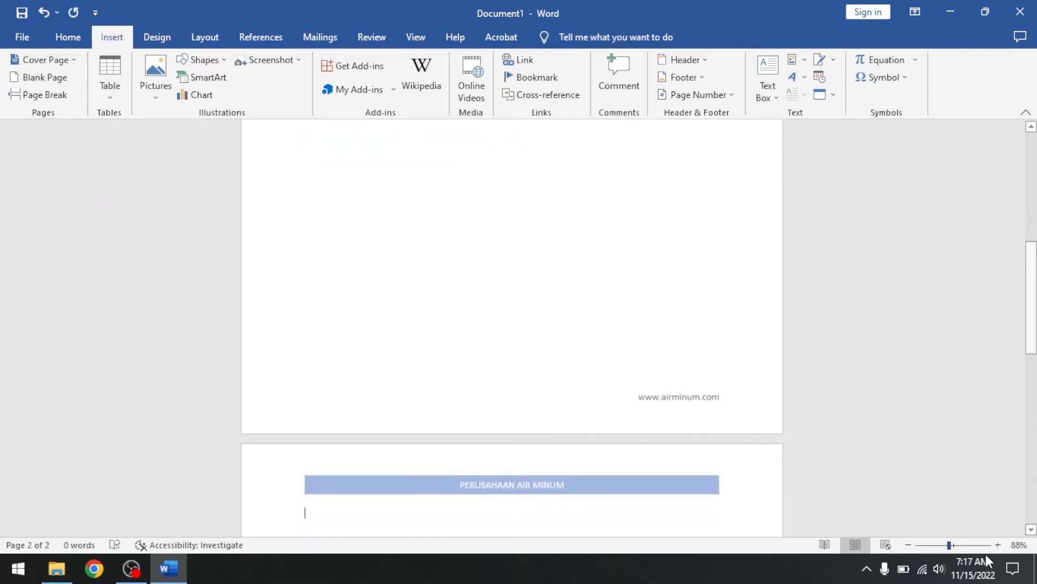
{"action": "scroll", "coordinate": [667, 353], "scroll_direction": "down", "scroll_amount": 5}
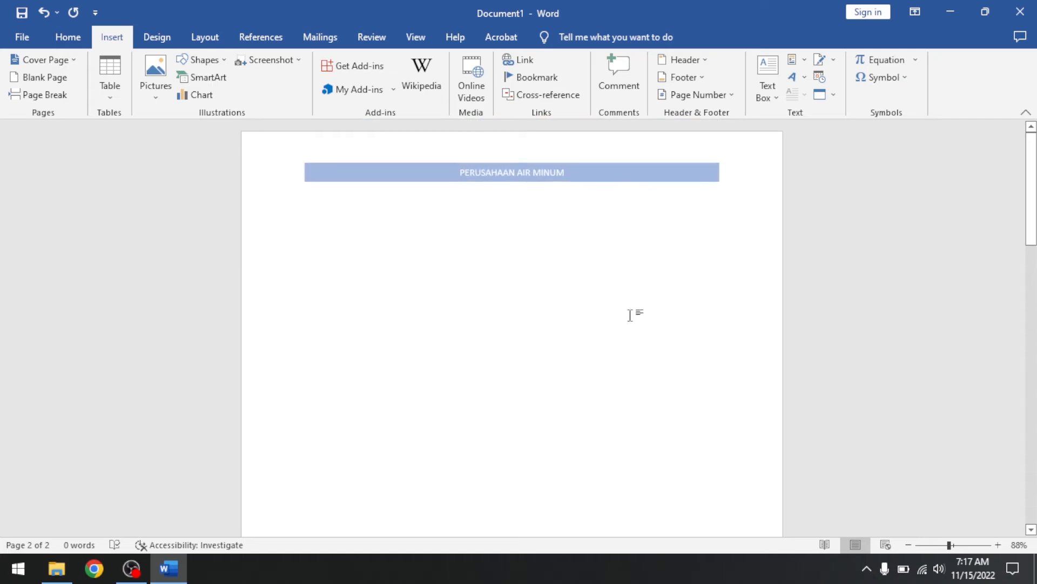
{"action": "scroll", "coordinate": [496, 195], "scroll_direction": "down", "scroll_amount": 1}
{"action": "scroll", "coordinate": [541, 246], "scroll_direction": "up", "scroll_amount": 3}
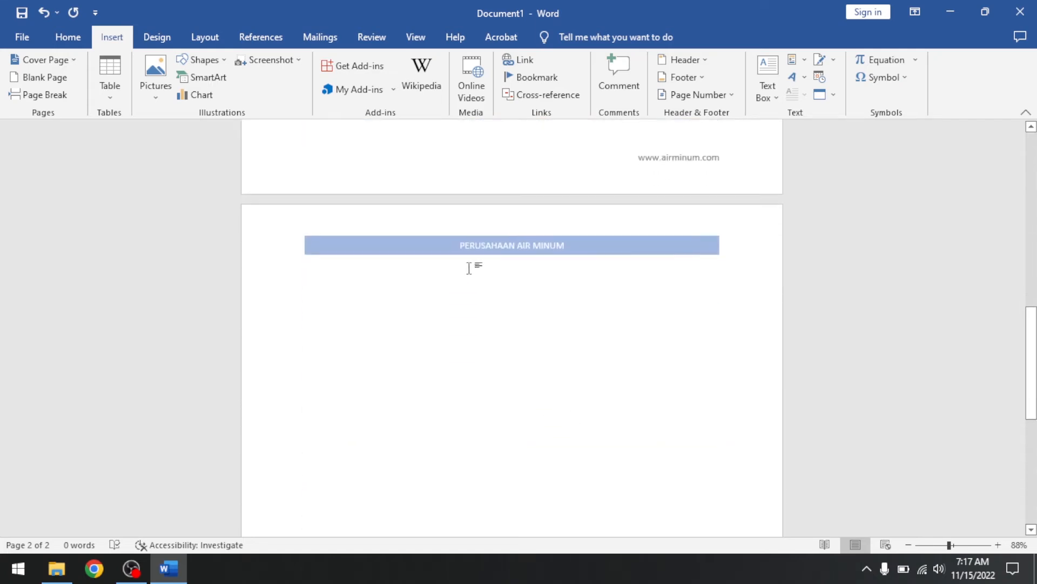
{"action": "scroll", "coordinate": [577, 332], "scroll_direction": "down", "scroll_amount": 6}
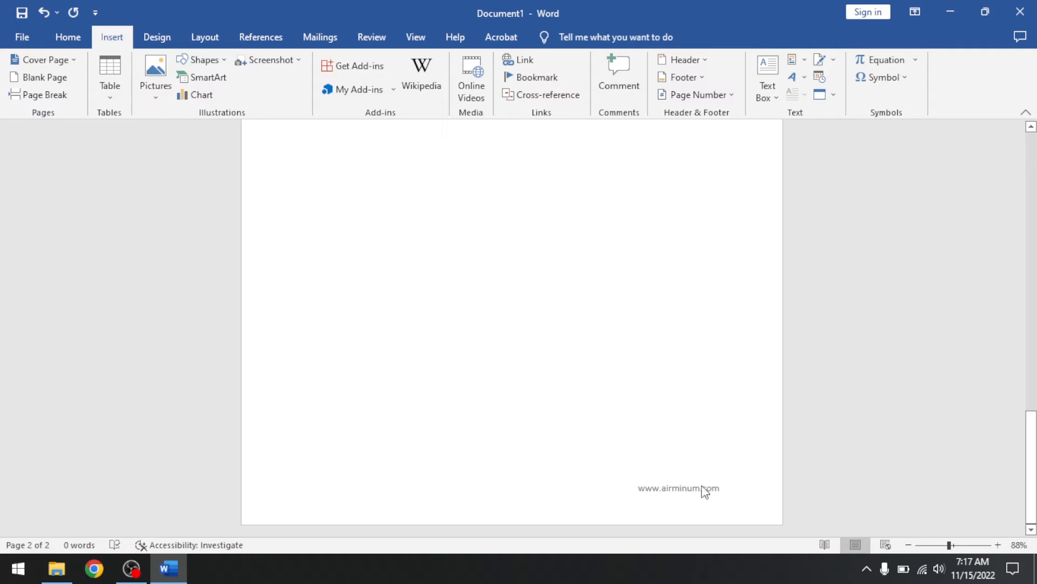
{"action": "key", "text": "ctrl+Return"}
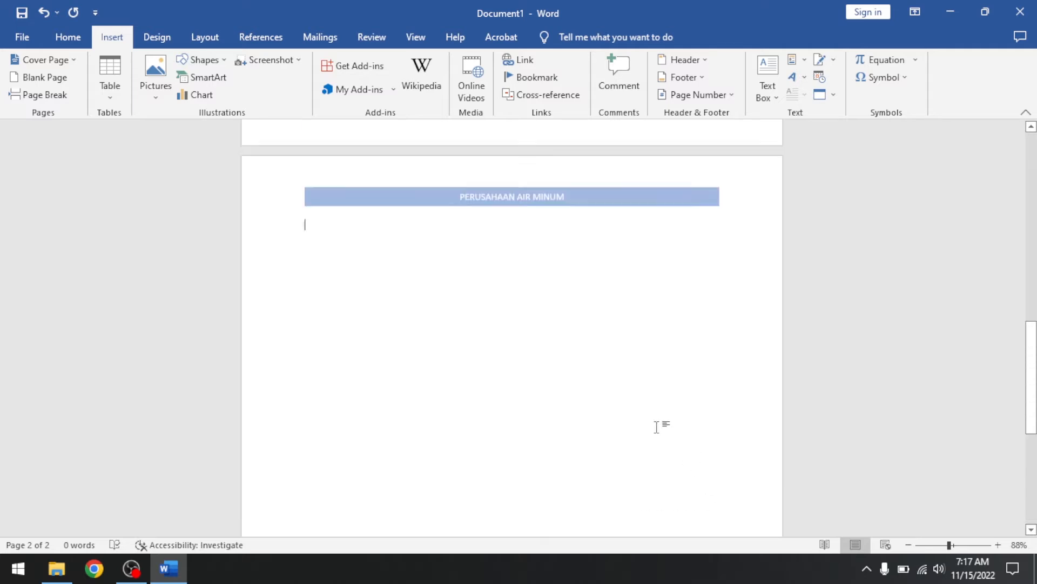
{"action": "scroll", "coordinate": [660, 439], "scroll_direction": "up", "scroll_amount": 2}
{"action": "key", "text": "BackSpace"}
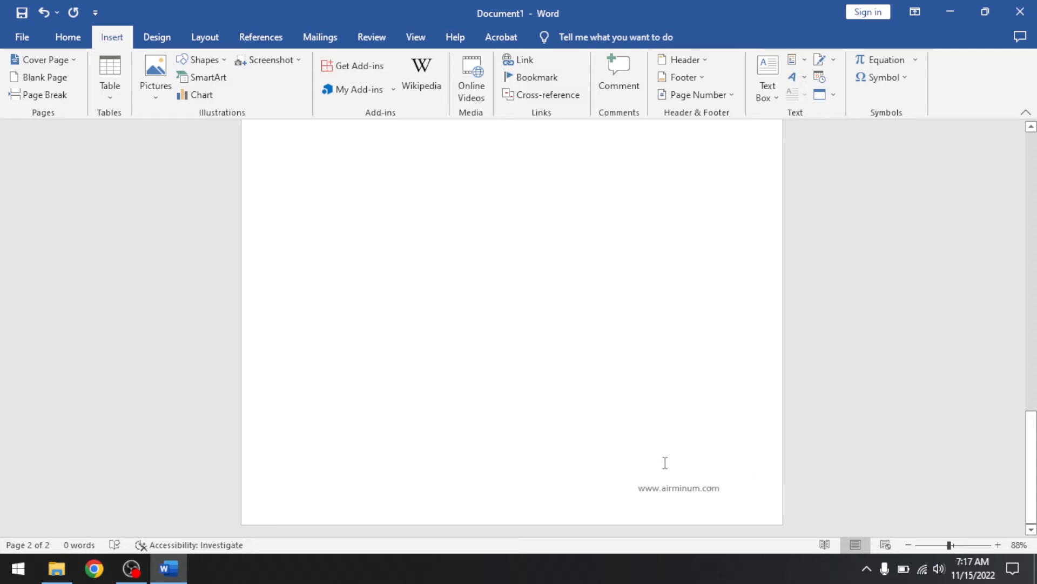
{"action": "key", "text": "Return"}
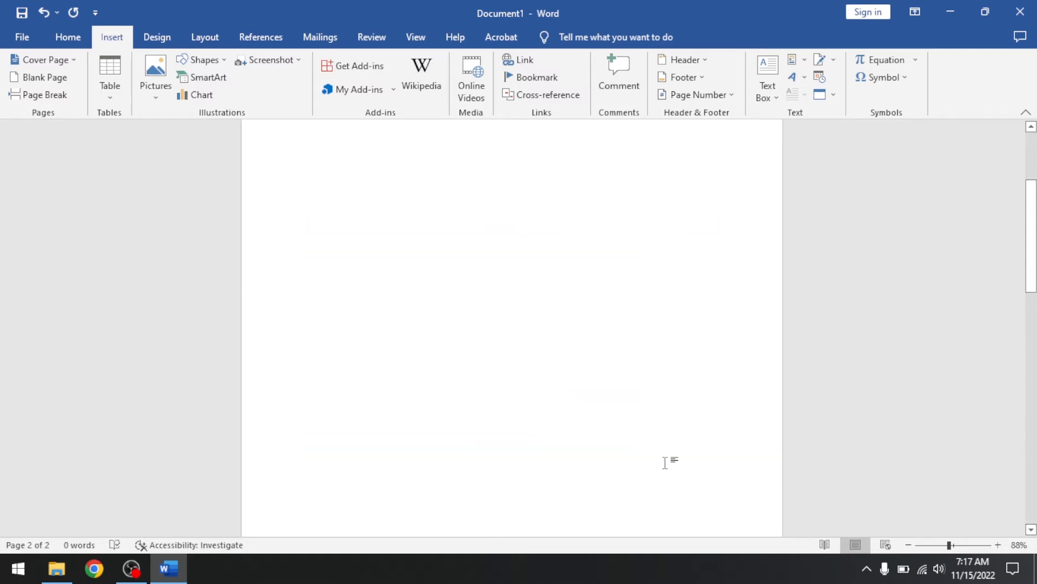
{"action": "scroll", "coordinate": [665, 462], "scroll_direction": "up", "scroll_amount": 3}
- Open the header for editing and switch it to the Austin design
{"action": "double_click", "coordinate": [583, 174]}
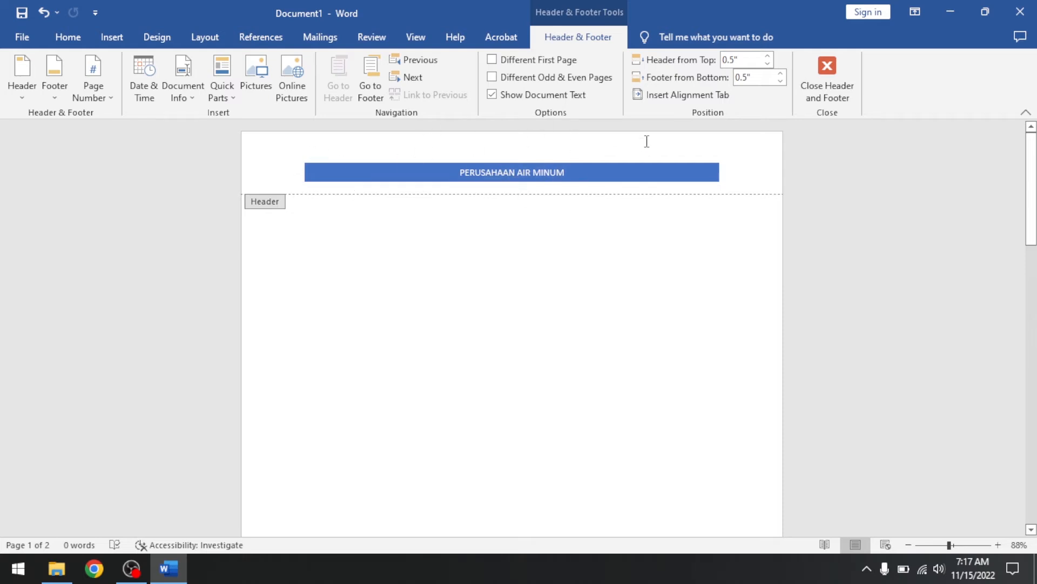
{"action": "left_click", "coordinate": [647, 178]}
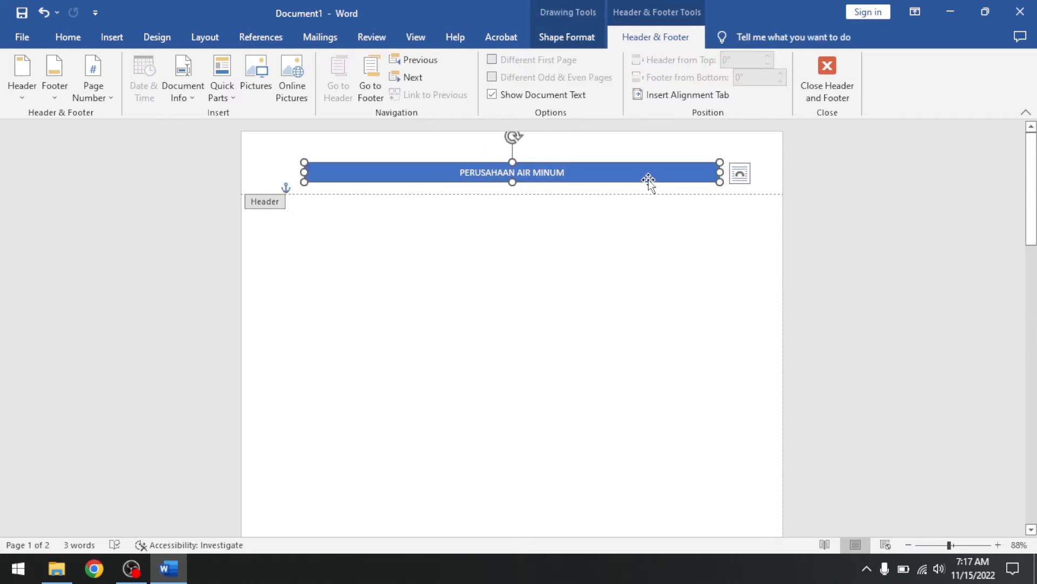
{"action": "left_click", "coordinate": [112, 37]}
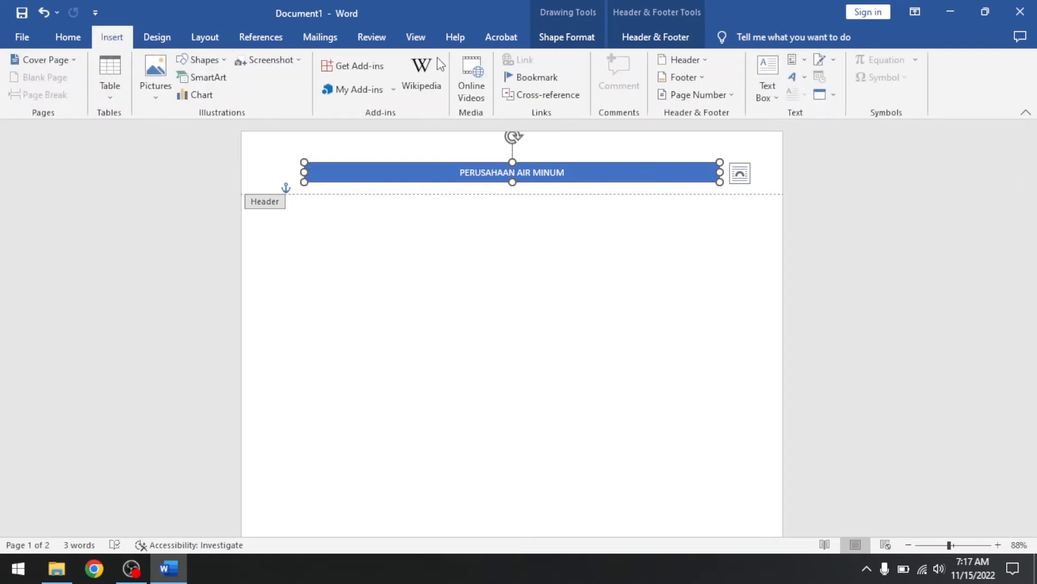
{"action": "left_click", "coordinate": [674, 60]}
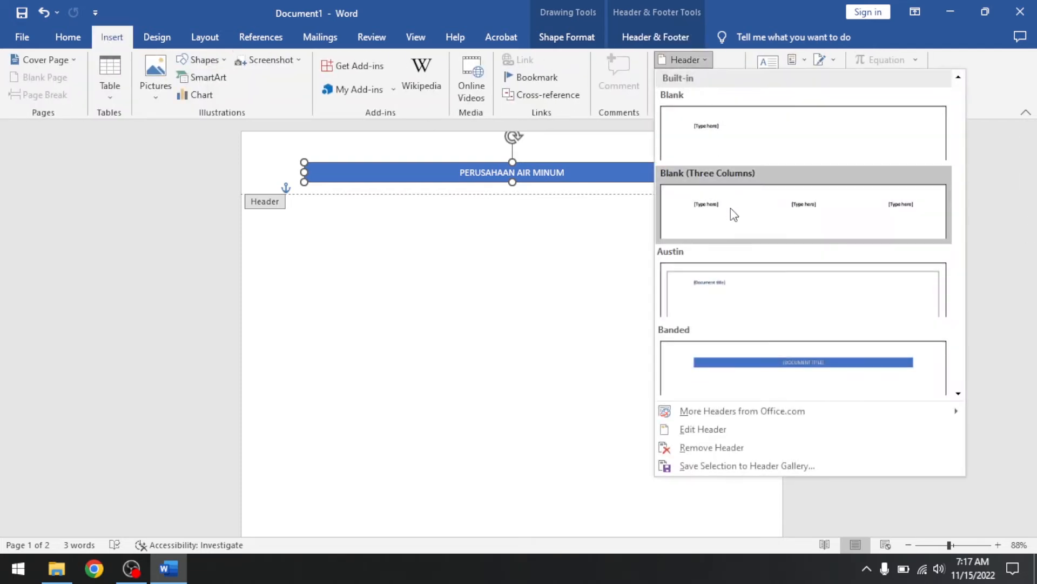
{"action": "left_click", "coordinate": [748, 289]}
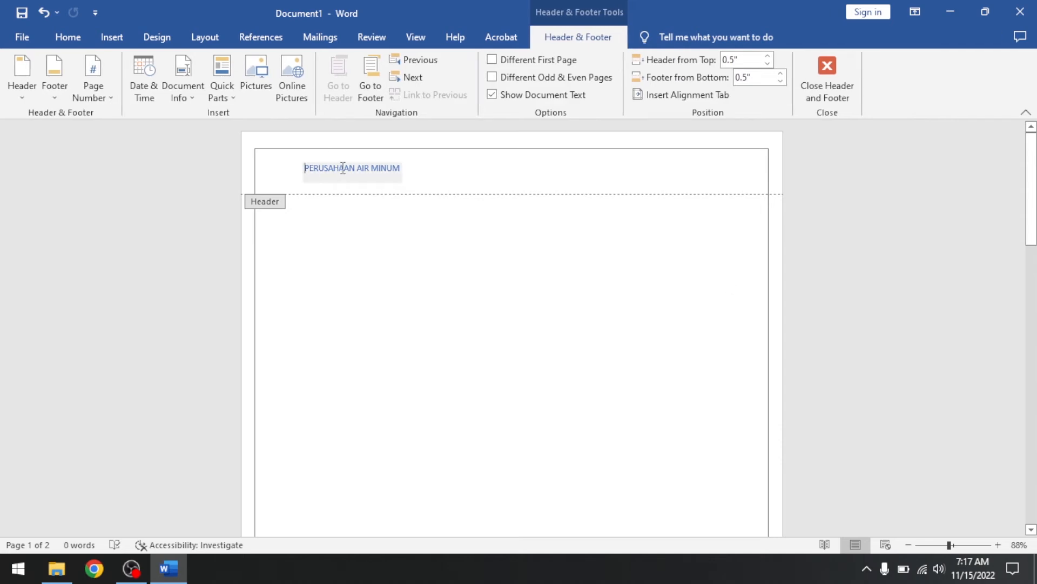
{"action": "scroll", "coordinate": [573, 189], "scroll_direction": "down", "scroll_amount": 1}
{"action": "scroll", "coordinate": [578, 213], "scroll_direction": "up", "scroll_amount": 1}
- Replace the header with the plain Blank design and select its placeholder
{"action": "left_click", "coordinate": [114, 38]}
{"action": "left_click", "coordinate": [684, 60]}
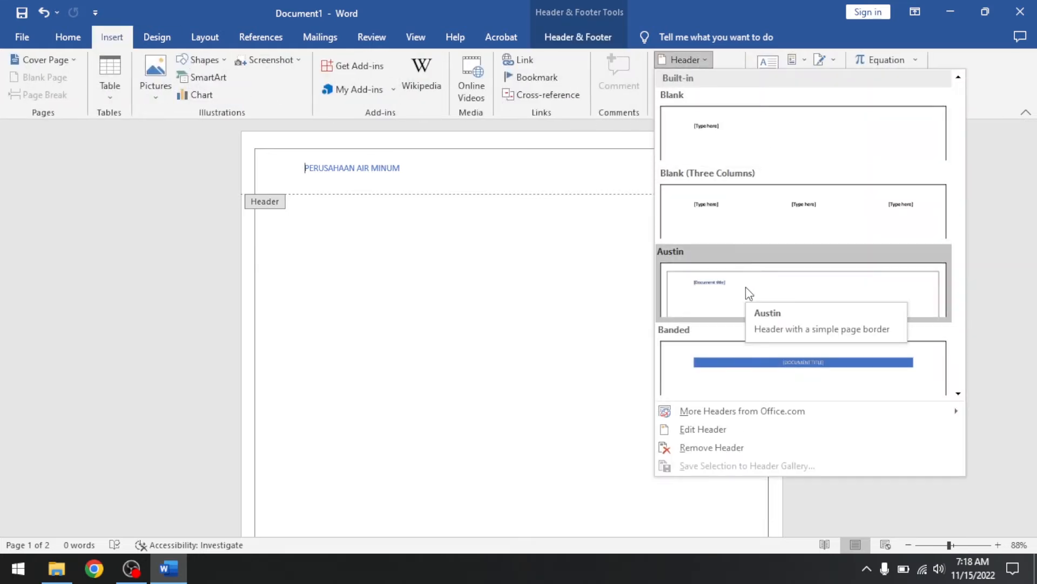
{"action": "left_click", "coordinate": [728, 139]}
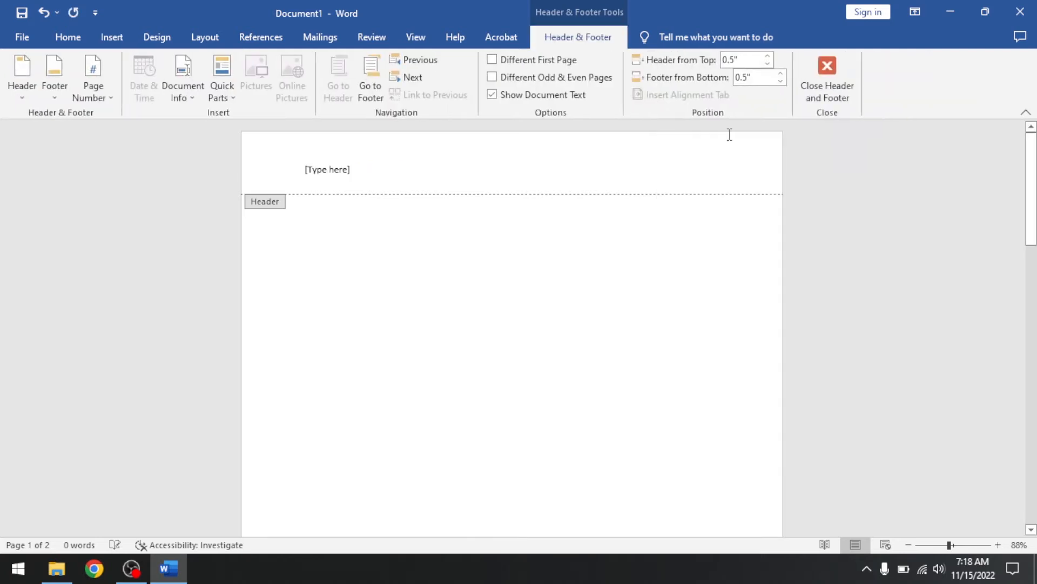
{"action": "left_click", "coordinate": [340, 170]}
- Type PERUSAHAAN AIR MINUM in the header, formatted bold 18 pt Arial Rounded MT Bold, right-aligned
{"action": "type", "text": "PERUSAHAAN AIR MINUM"}
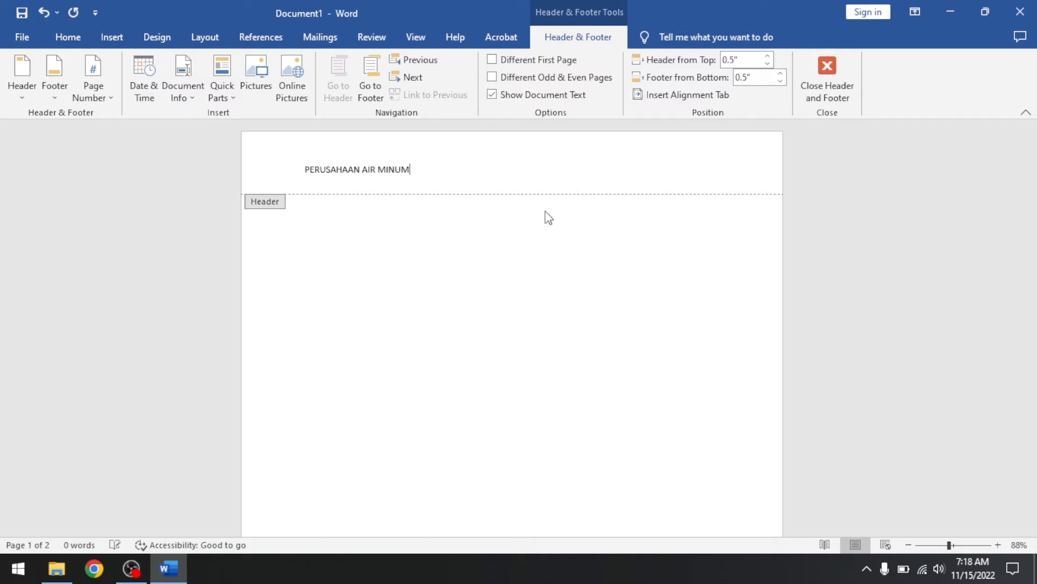
{"action": "key", "text": "ctrl+a"}
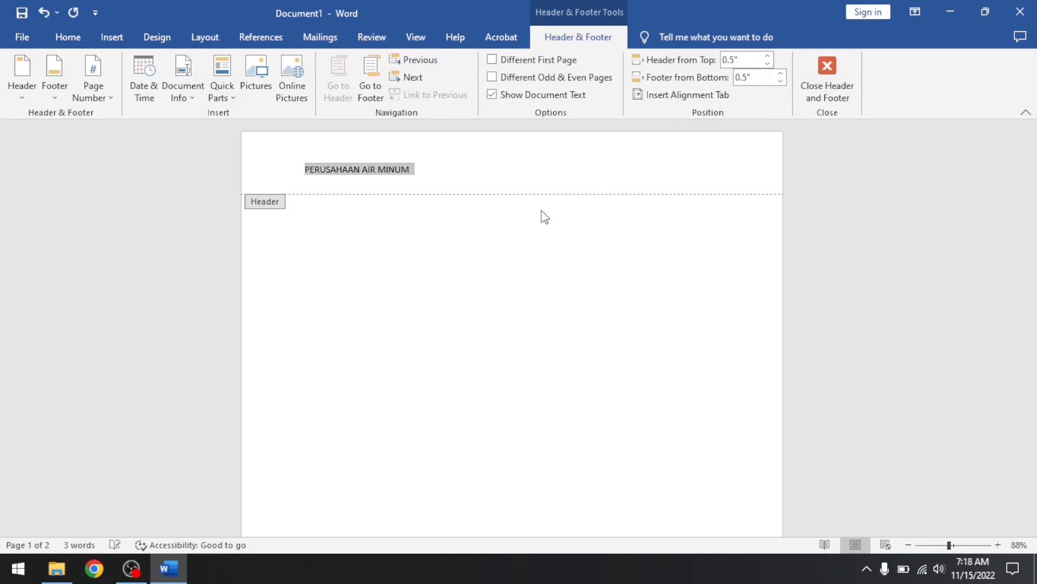
{"action": "left_click", "coordinate": [67, 38]}
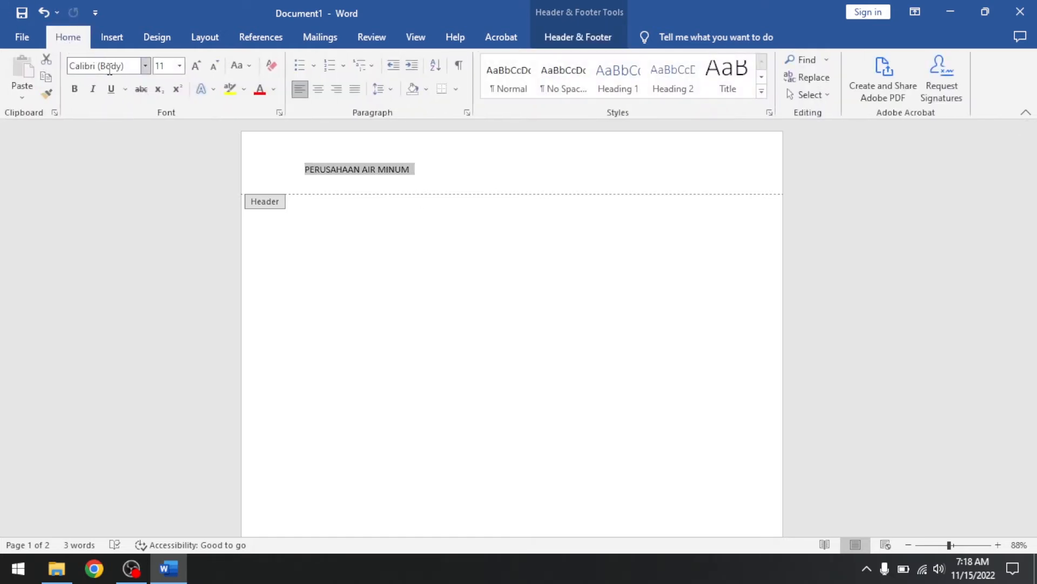
{"action": "left_click", "coordinate": [75, 88]}
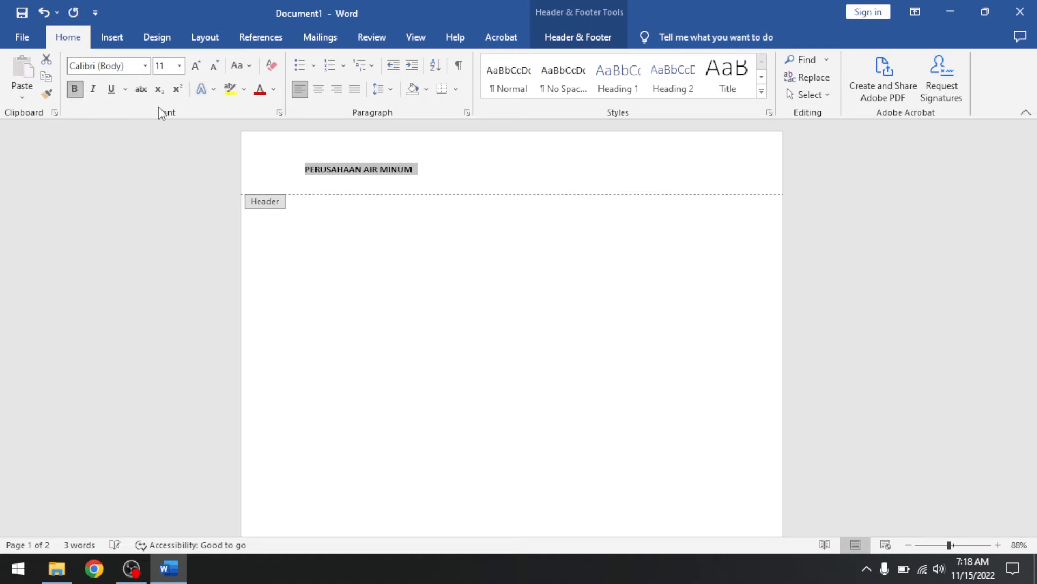
{"action": "left_click", "coordinate": [144, 65]}
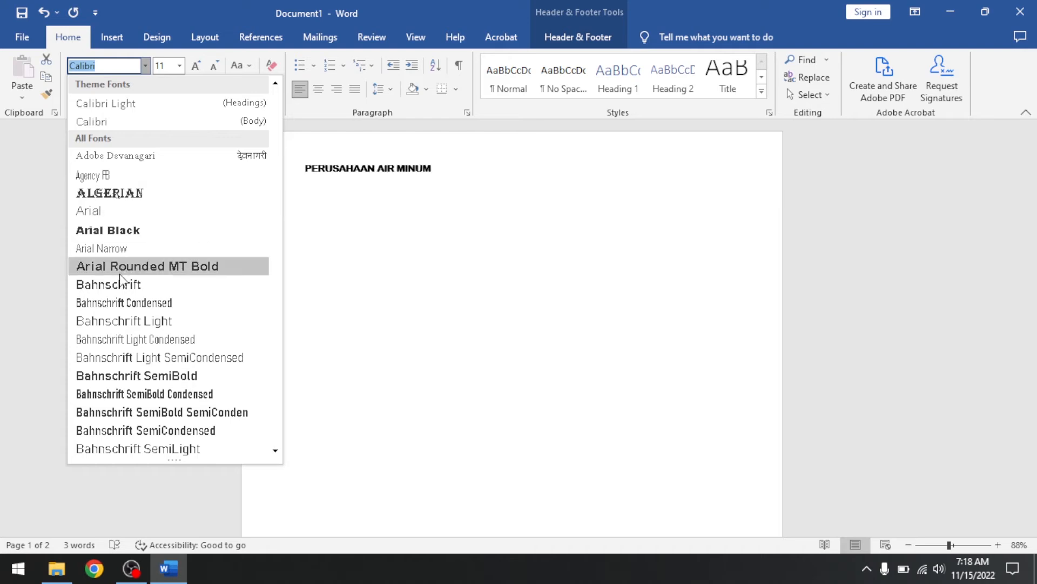
{"action": "left_click", "coordinate": [146, 267]}
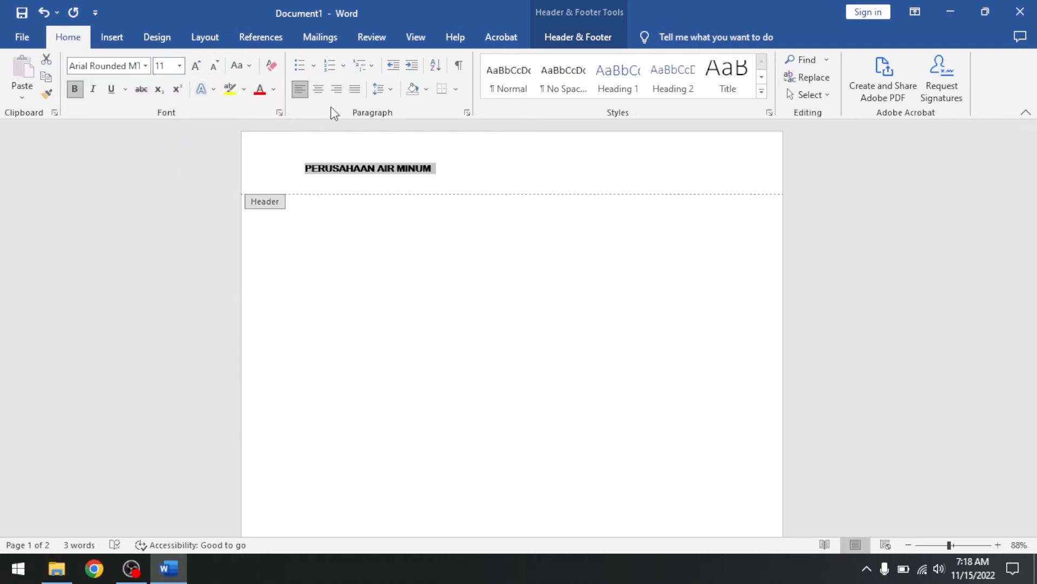
{"action": "left_click", "coordinate": [336, 89]}
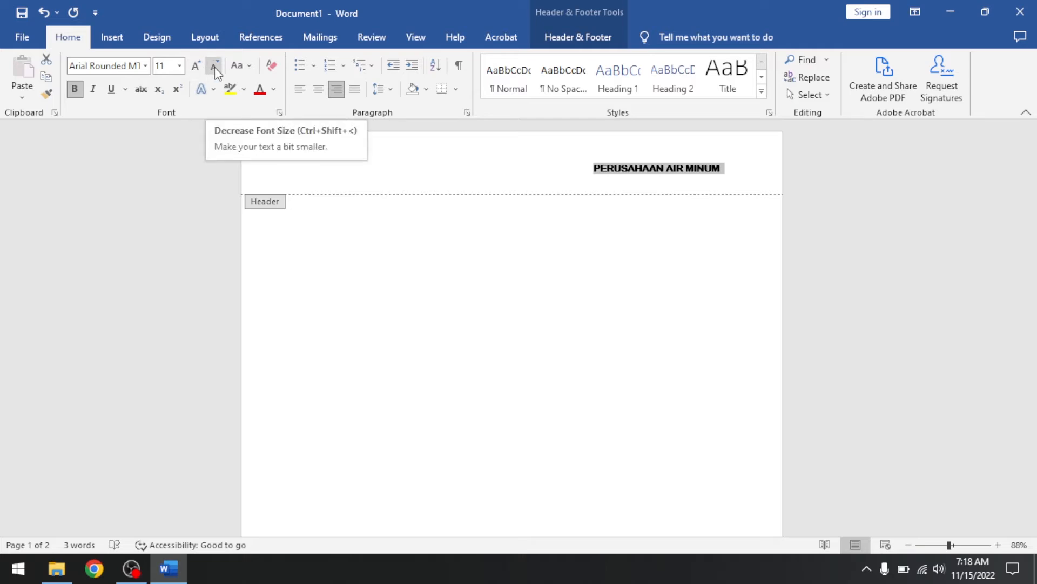
{"action": "left_click", "coordinate": [179, 66]}
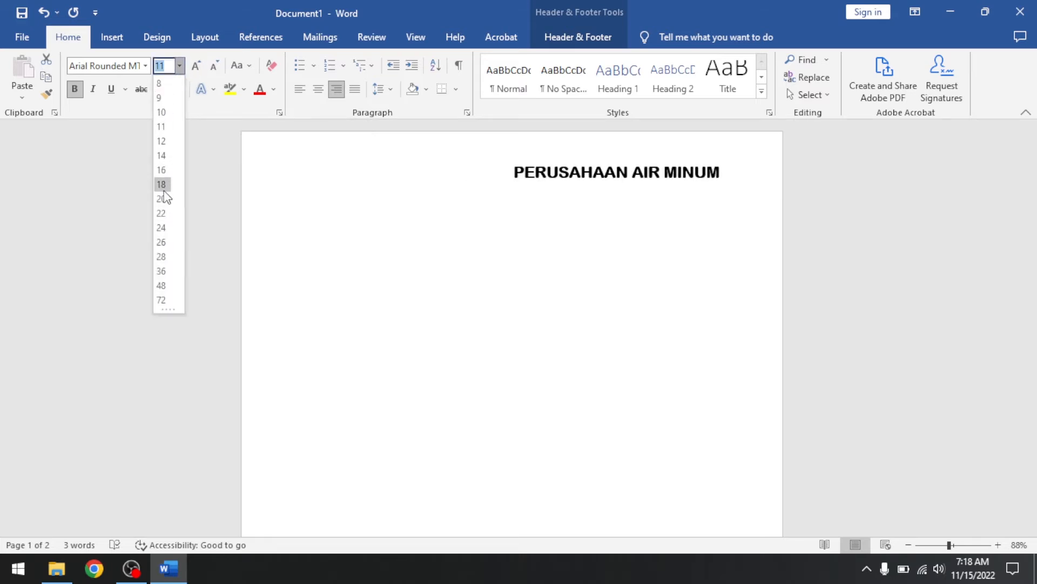
{"action": "left_click", "coordinate": [161, 184]}
{"action": "left_click", "coordinate": [631, 178]}
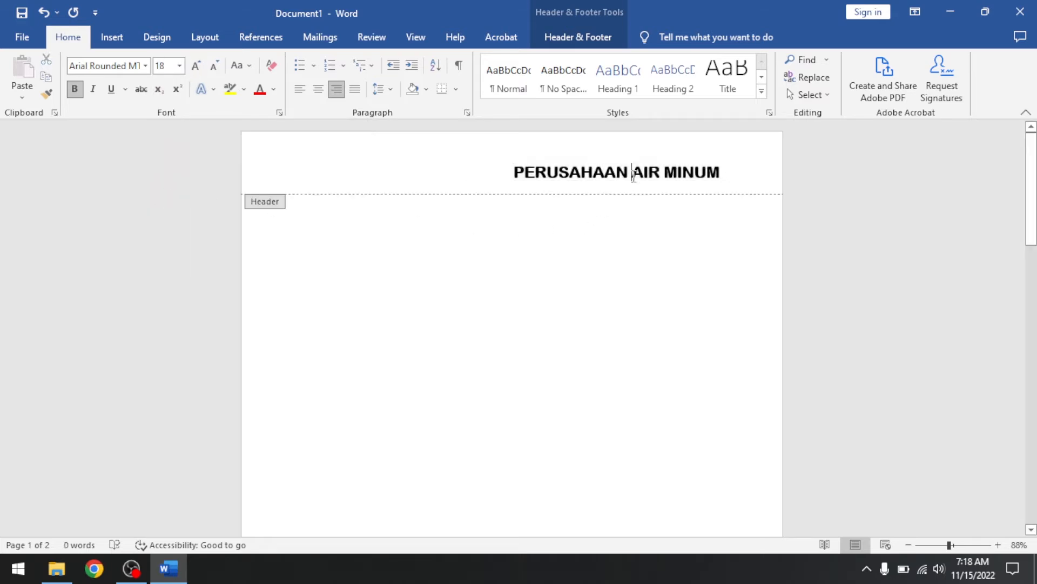
{"action": "left_click", "coordinate": [110, 48]}
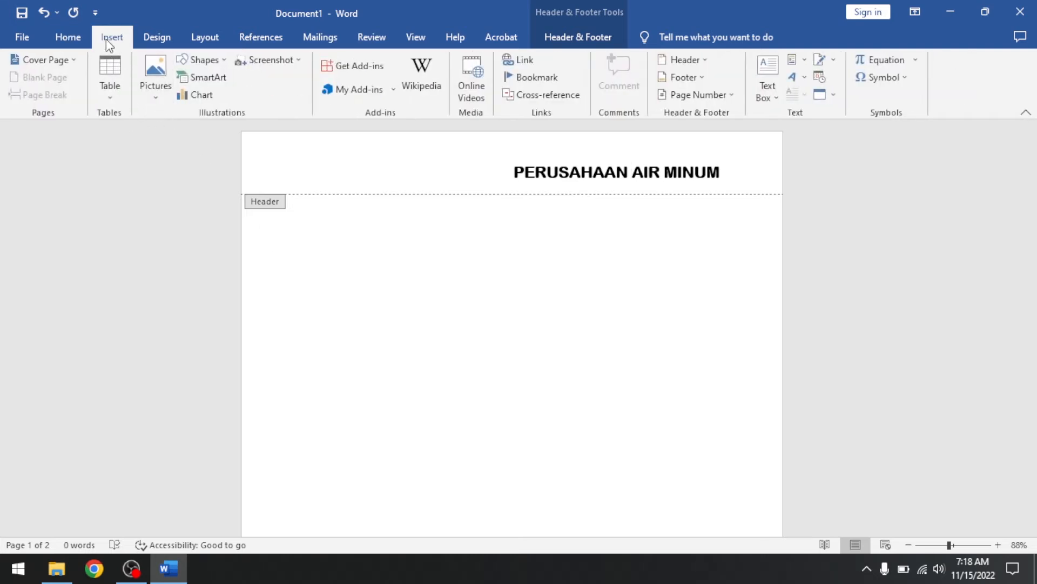
- Search Online Pictures for 'logo' and insert the blue concentric-rings image into the header
{"action": "left_click", "coordinate": [156, 81]}
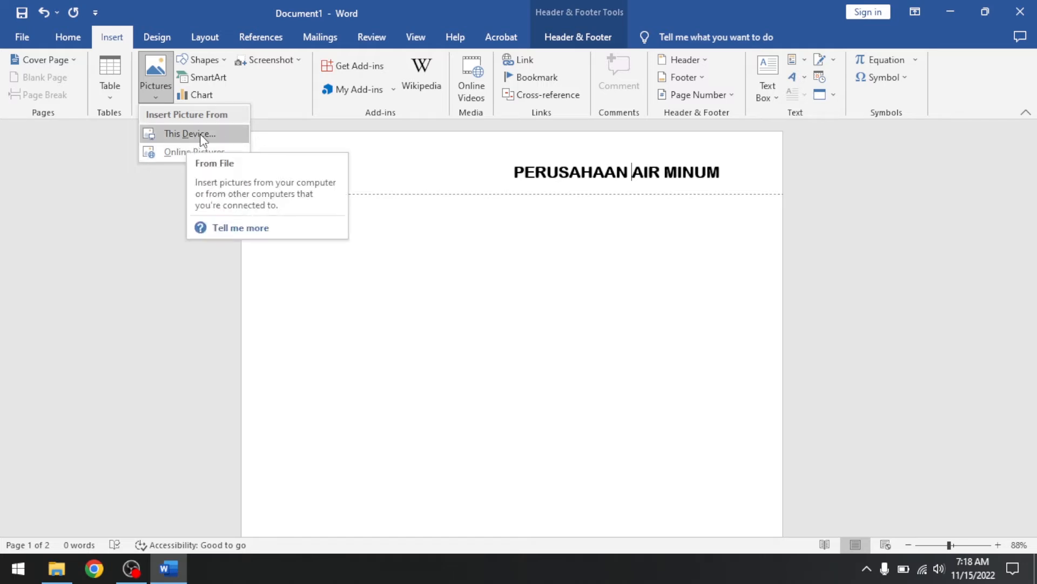
{"action": "left_click", "coordinate": [170, 152]}
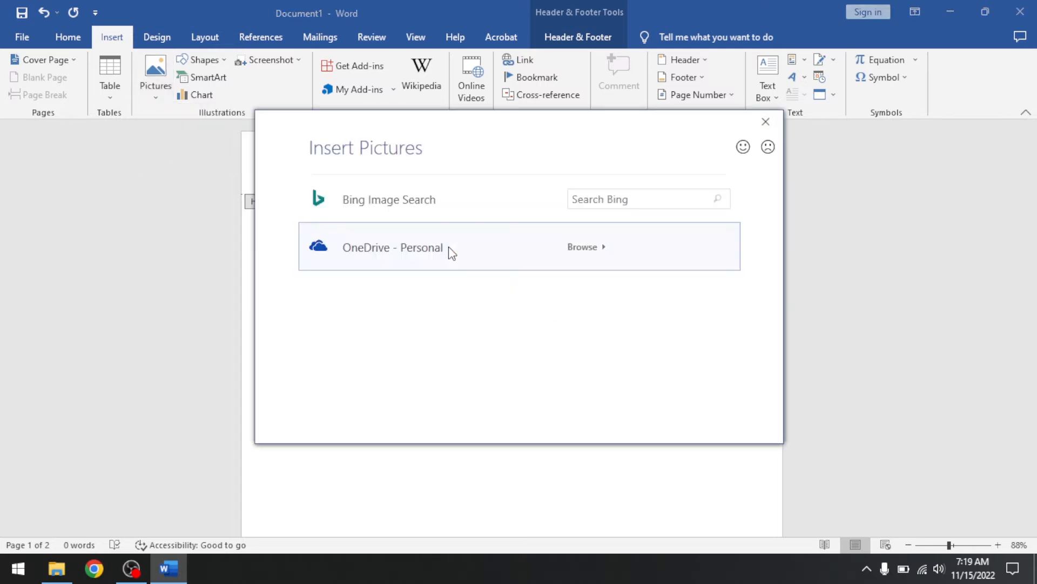
{"action": "left_click", "coordinate": [674, 200]}
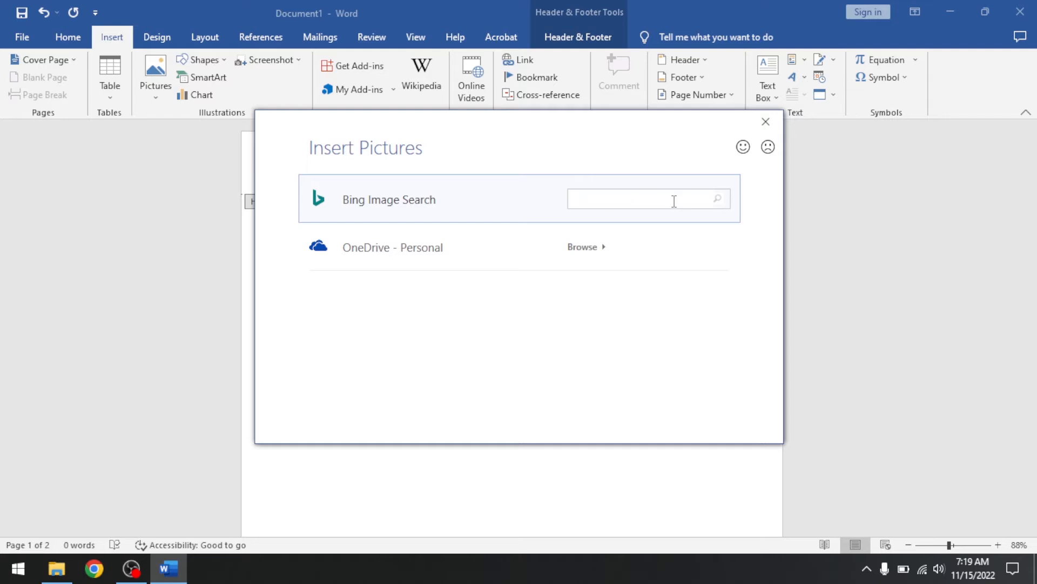
{"action": "type", "text": "logo"}
{"action": "key", "text": "Return"}
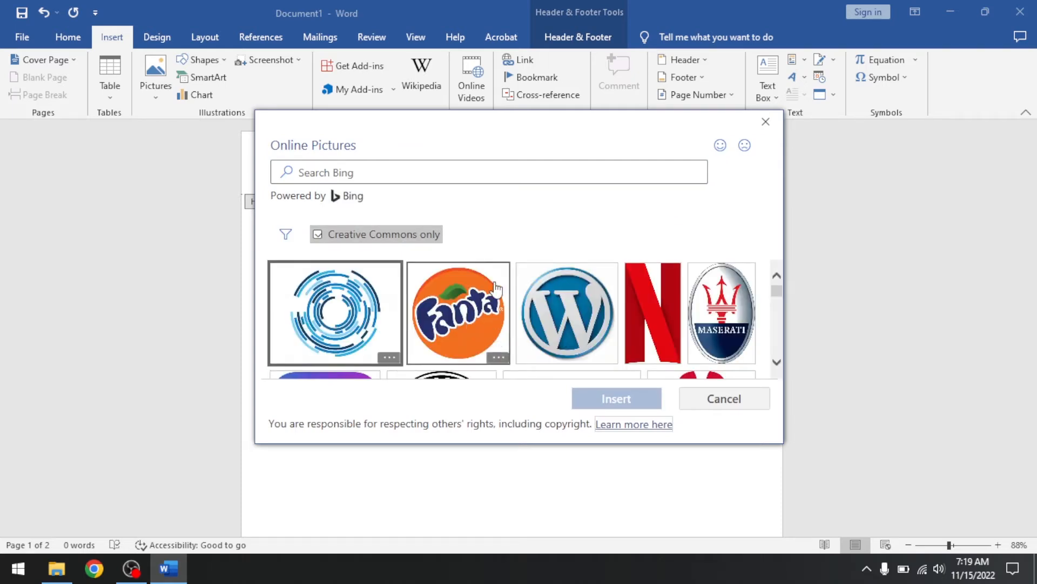
{"action": "scroll", "coordinate": [508, 335], "scroll_direction": "down", "scroll_amount": 5}
{"action": "scroll", "coordinate": [522, 341], "scroll_direction": "up", "scroll_amount": 5}
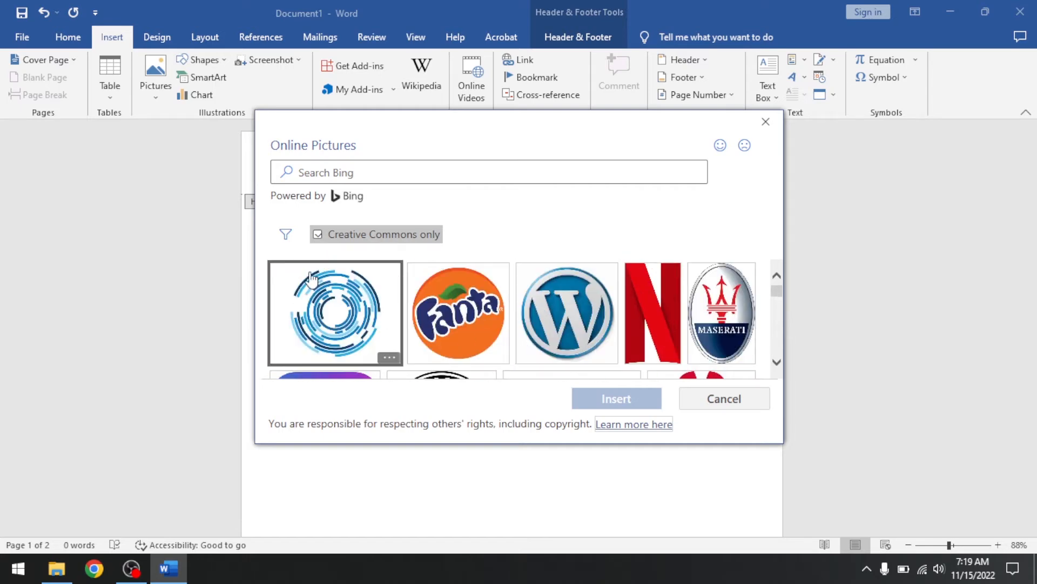
{"action": "left_click", "coordinate": [338, 321]}
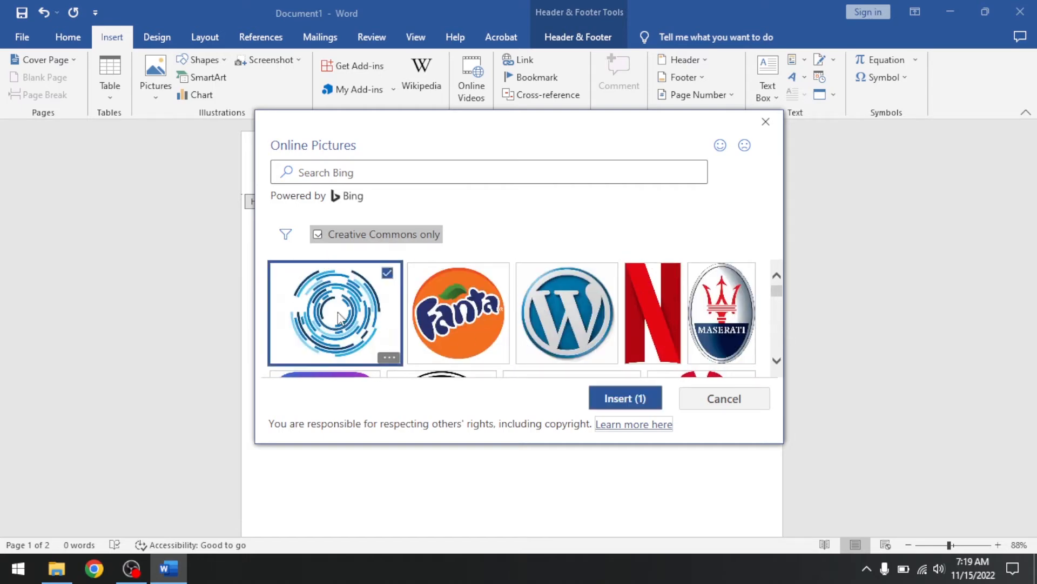
{"action": "left_click", "coordinate": [627, 402]}
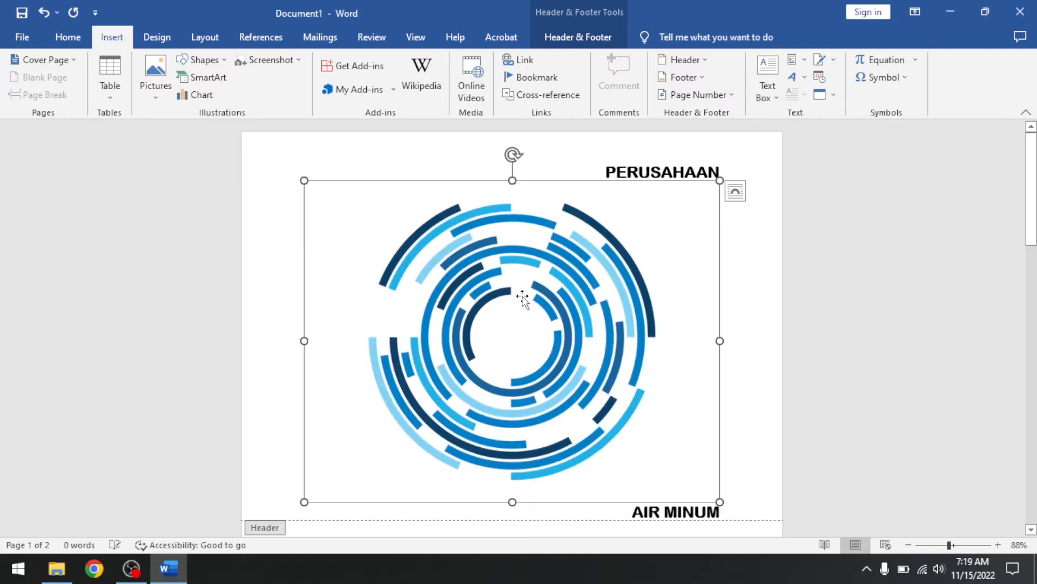
- Resize the header logo to 1.42 by 1.83 inches, centered between PERUSAHAAN and AIR MINUM
{"action": "scroll", "coordinate": [508, 303], "scroll_direction": "down", "scroll_amount": 3}
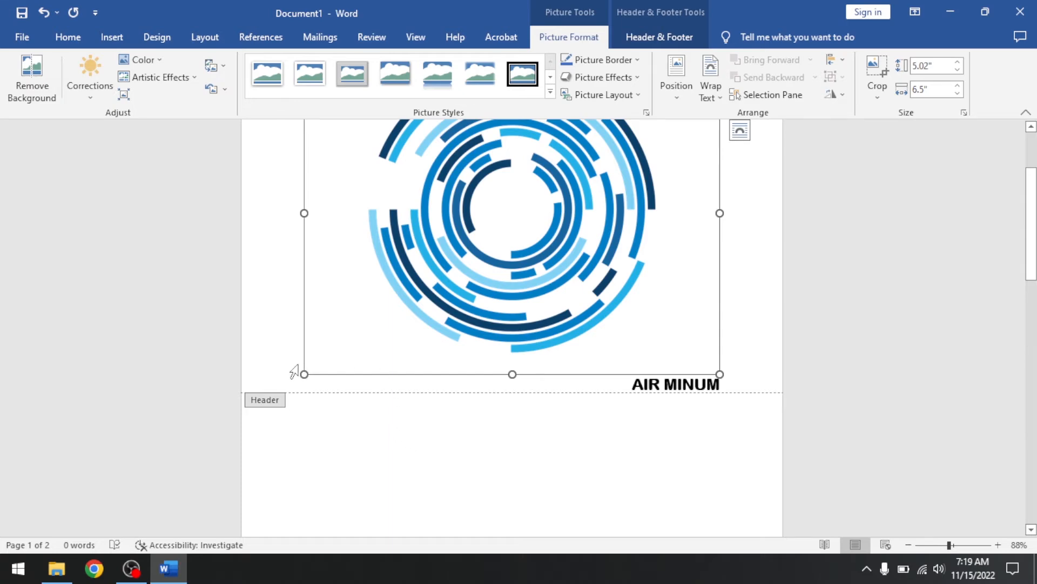
{"action": "scroll", "coordinate": [530, 346], "scroll_direction": "up", "scroll_amount": 1}
{"action": "scroll", "coordinate": [529, 346], "scroll_direction": "up", "scroll_amount": 3}
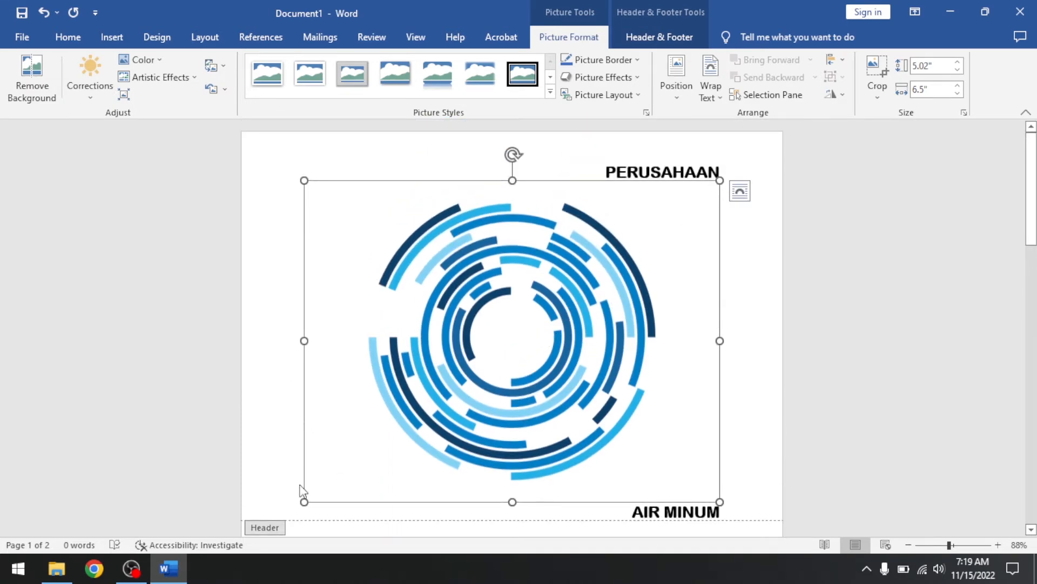
{"action": "left_click_drag", "start_coordinate": [720, 180], "coordinate": [369, 366]}
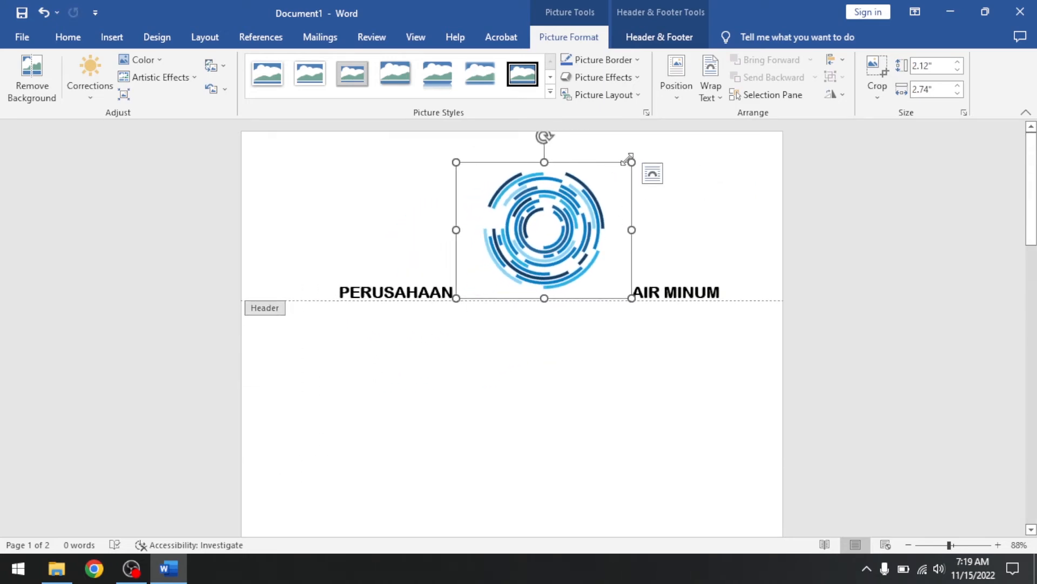
{"action": "left_click_drag", "start_coordinate": [553, 207], "coordinate": [349, 247]}
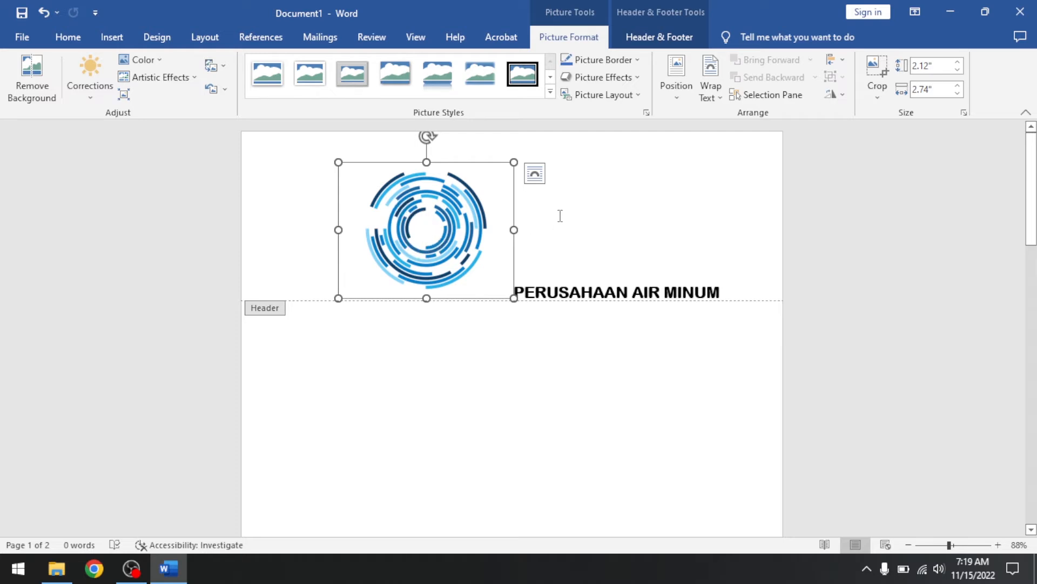
{"action": "left_click_drag", "start_coordinate": [430, 229], "coordinate": [636, 233]}
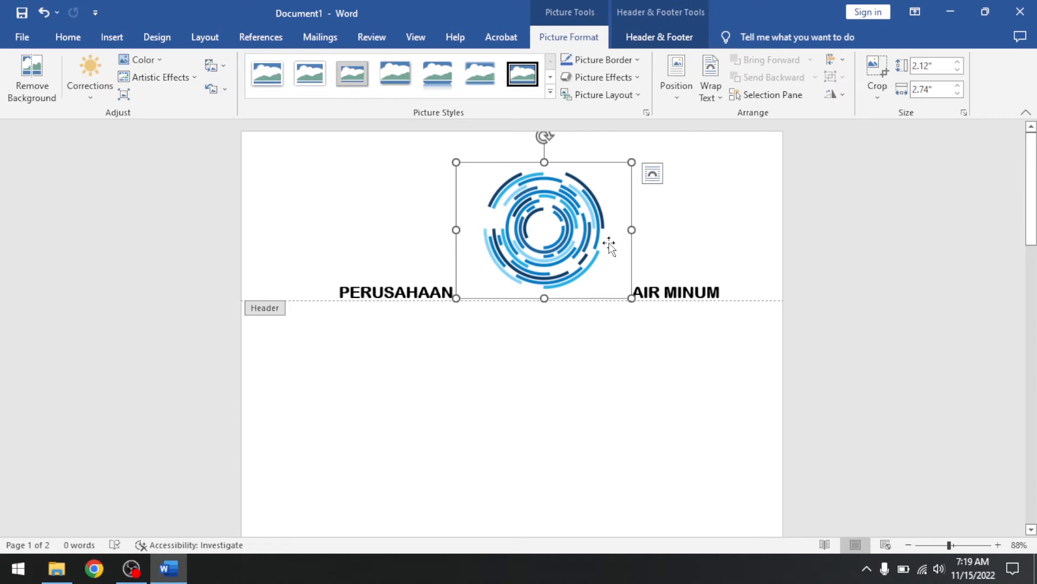
{"action": "left_click_drag", "start_coordinate": [632, 162], "coordinate": [572, 207]}
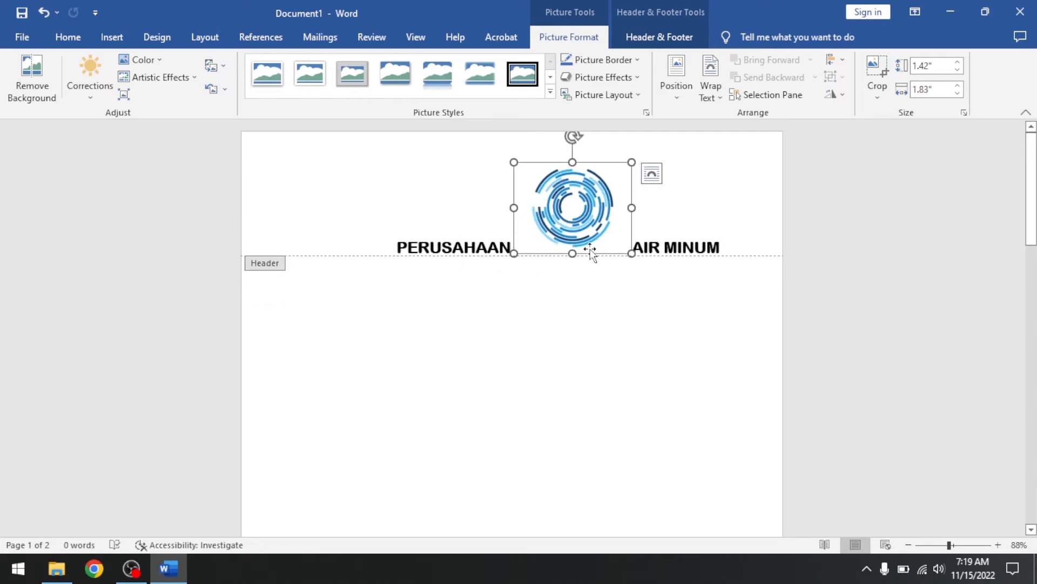
{"action": "left_click", "coordinate": [652, 173]}
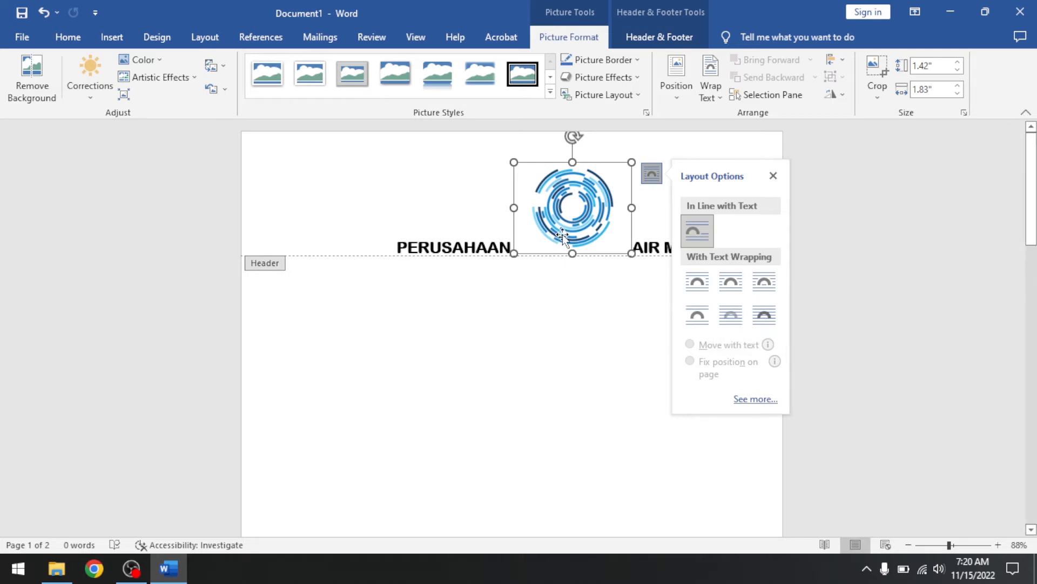
- Float the logo in front of text, shrink it to 0.93 by 1.2 inches, and place it left of the title
{"action": "left_click", "coordinate": [734, 315]}
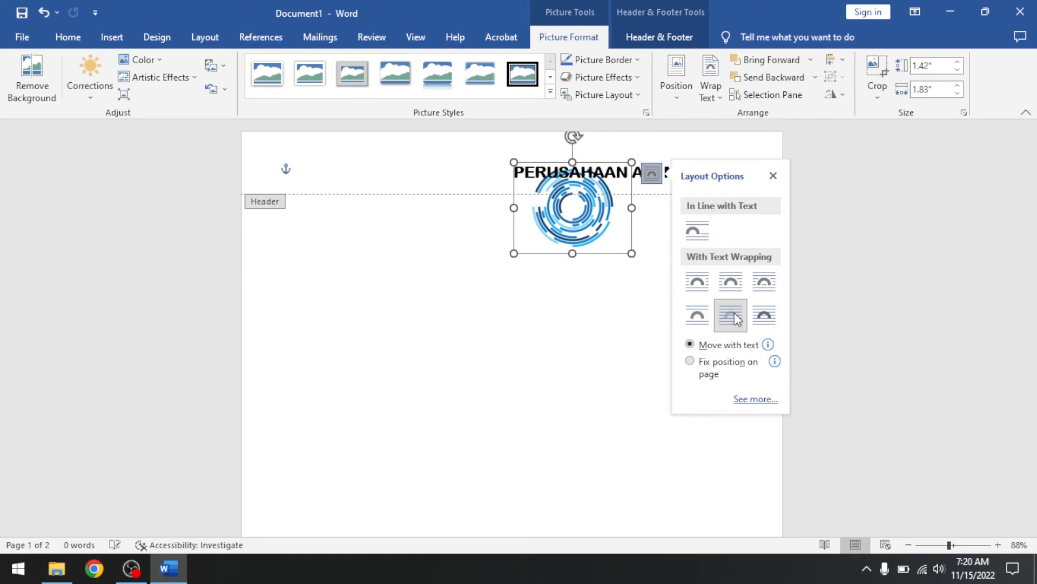
{"action": "left_click_drag", "start_coordinate": [577, 223], "coordinate": [533, 223]}
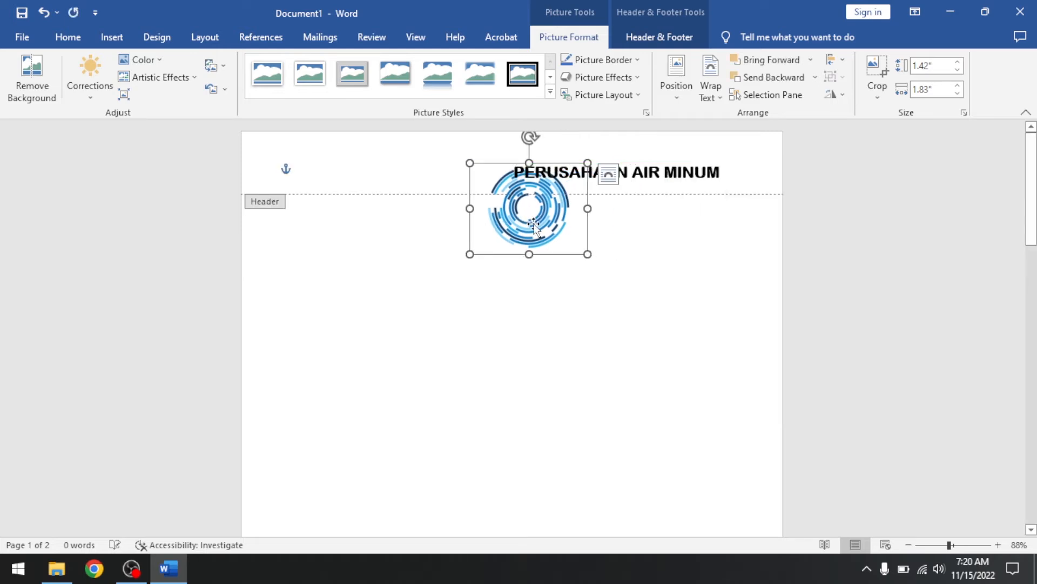
{"action": "scroll", "coordinate": [532, 186], "scroll_direction": "up", "scroll_amount": 5}
{"action": "scroll", "coordinate": [533, 186], "scroll_direction": "up", "scroll_amount": 3}
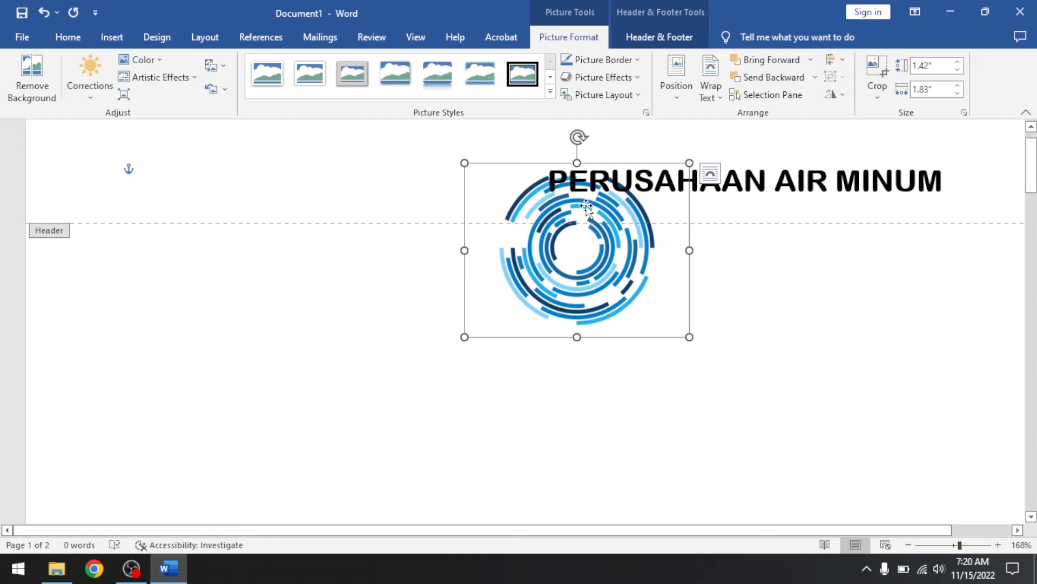
{"action": "left_click", "coordinate": [710, 174]}
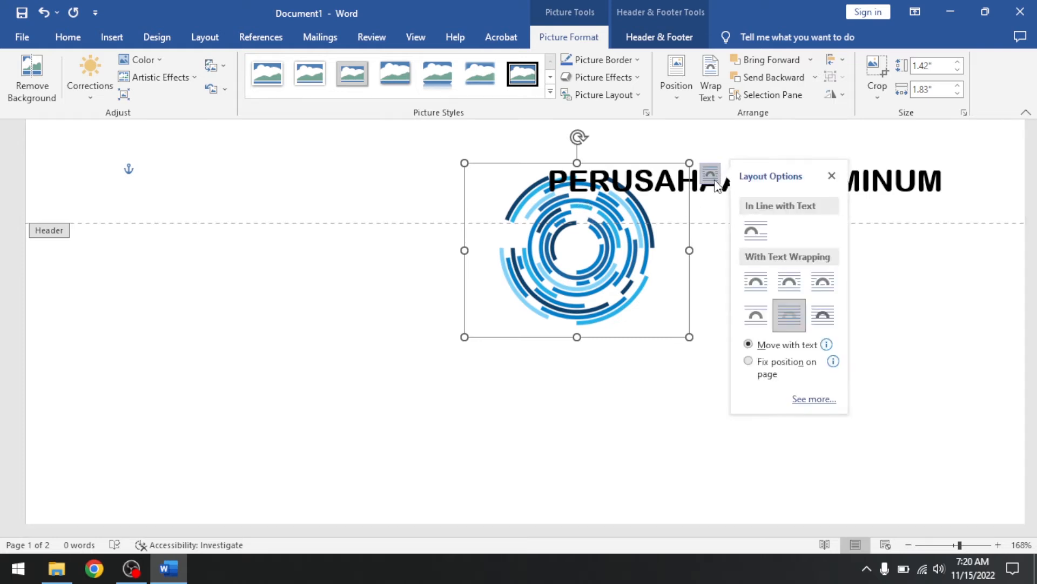
{"action": "left_click", "coordinate": [829, 319]}
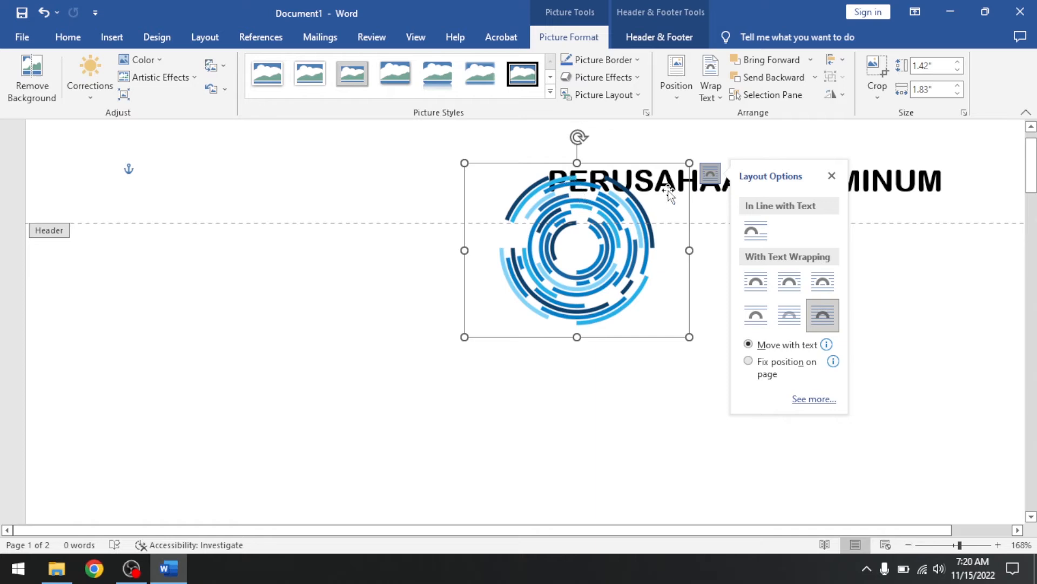
{"action": "left_click_drag", "start_coordinate": [690, 161], "coordinate": [611, 227]}
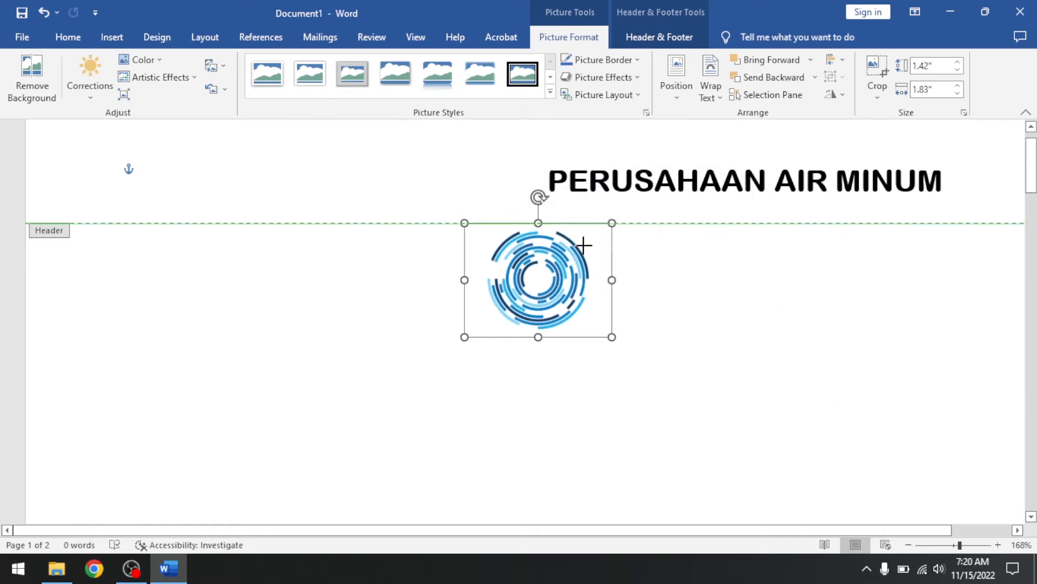
{"action": "left_click_drag", "start_coordinate": [539, 282], "coordinate": [186, 171]}
- Enlarge the PERUSAHAAN AIR MINUM header title text
{"action": "scroll", "coordinate": [288, 209], "scroll_direction": "down", "scroll_amount": 6}
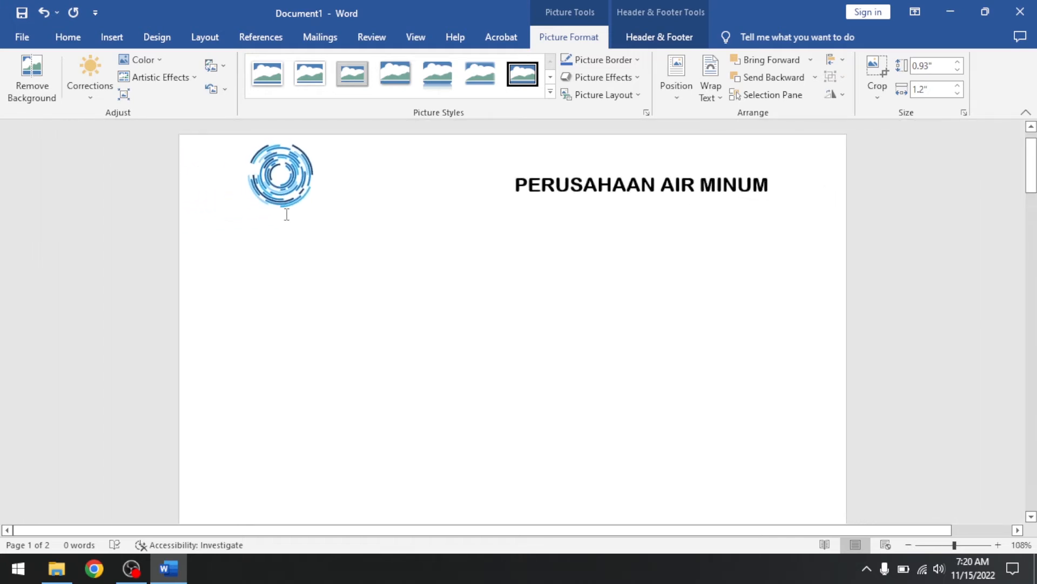
{"action": "triple_click", "coordinate": [529, 187]}
{"action": "left_click", "coordinate": [516, 186]}
{"action": "triple_click", "coordinate": [516, 186]}
{"action": "key", "text": "ctrl+shift+period"}
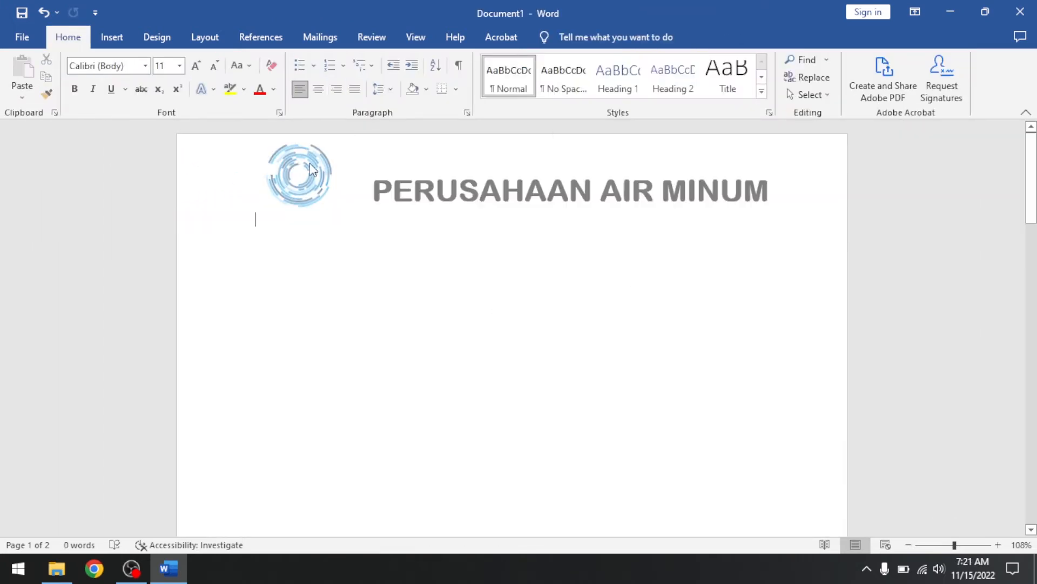
- Re-enter the header and apply a Bottom Border line under the logo and title
{"action": "double_click", "coordinate": [820, 206]}
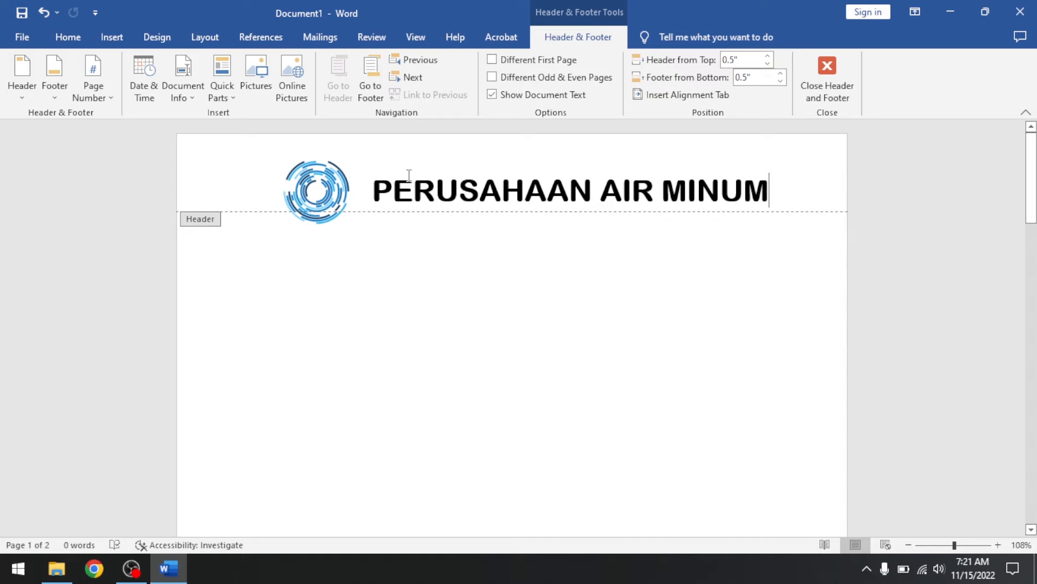
{"action": "left_click", "coordinate": [111, 37]}
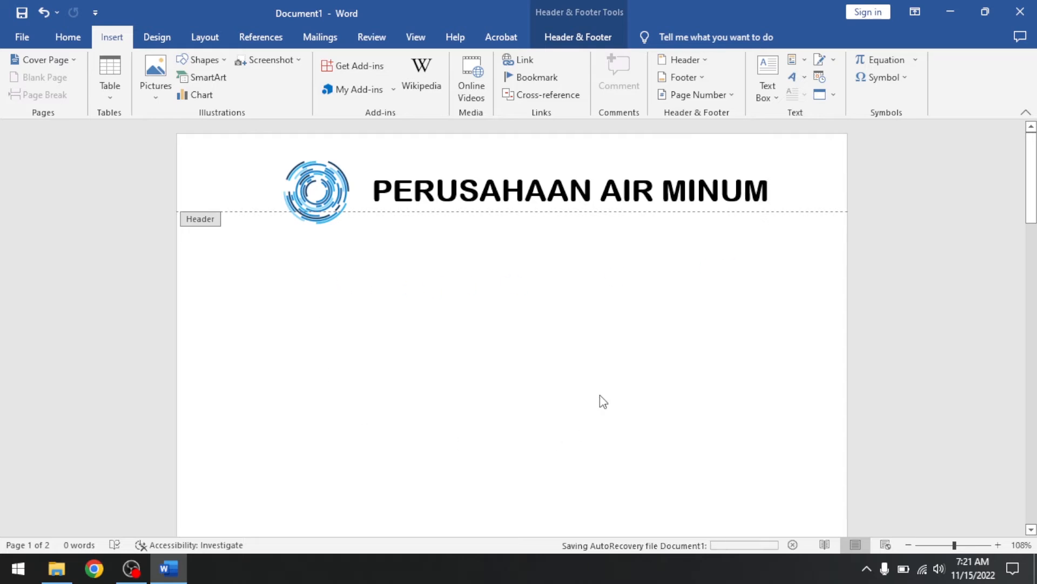
{"action": "left_click", "coordinate": [70, 39]}
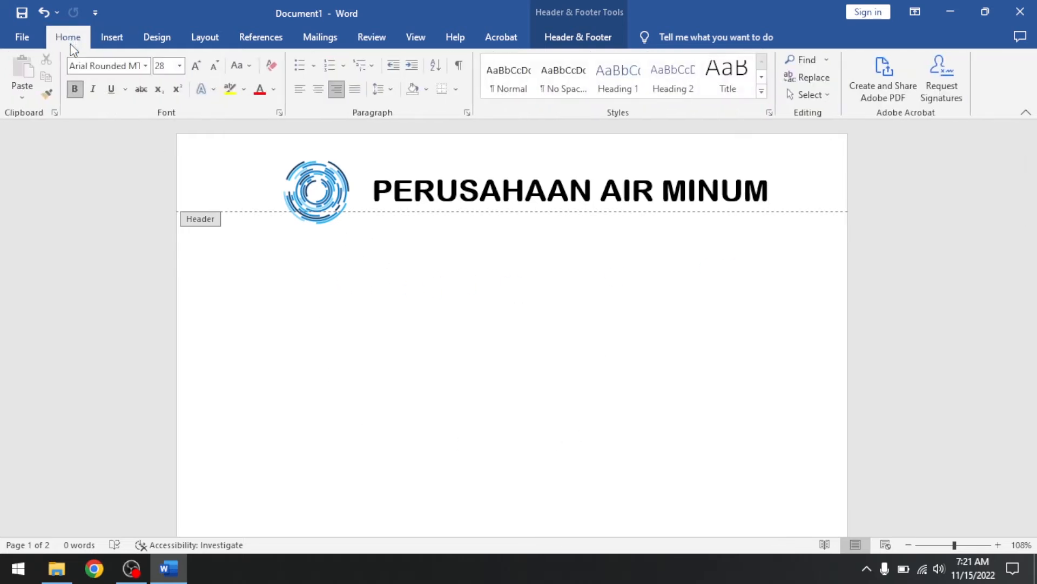
{"action": "left_click", "coordinate": [456, 90]}
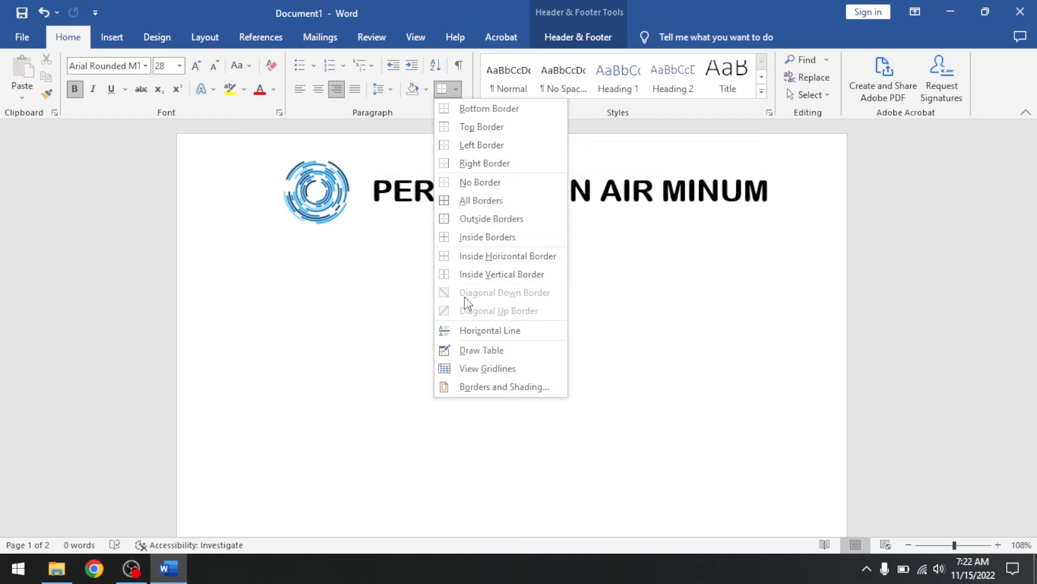
{"action": "left_click", "coordinate": [480, 110]}
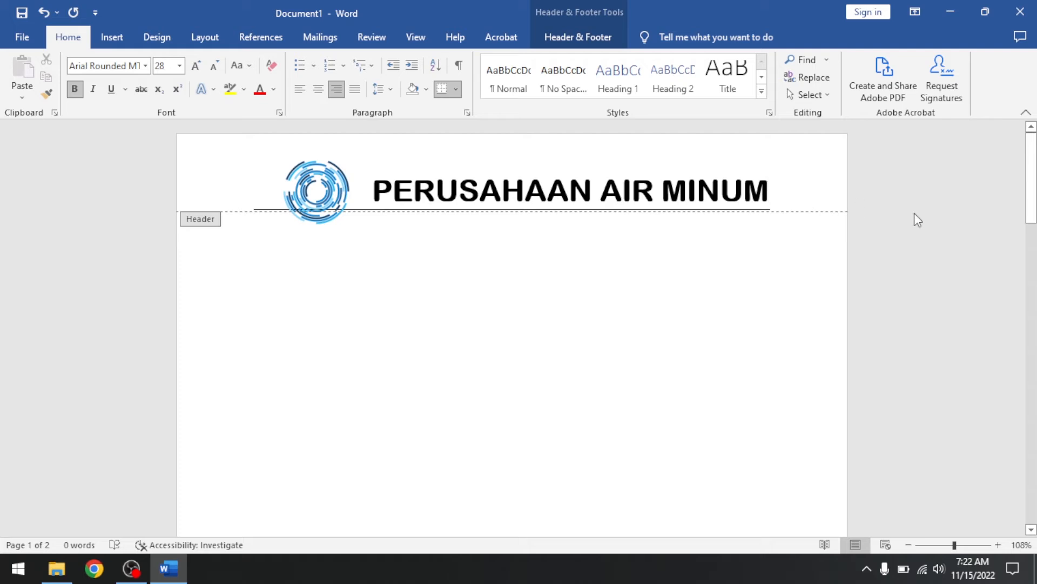
- Add the company's street address line under the title and reduce it to 18 pt
{"action": "key", "text": "Return"}
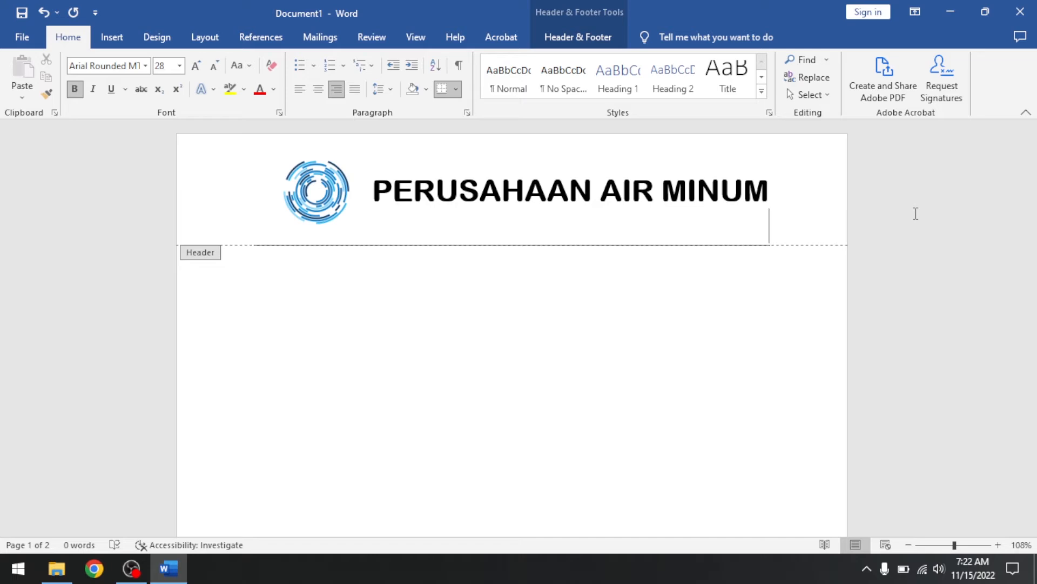
{"action": "type", "text": "Jl. J"}
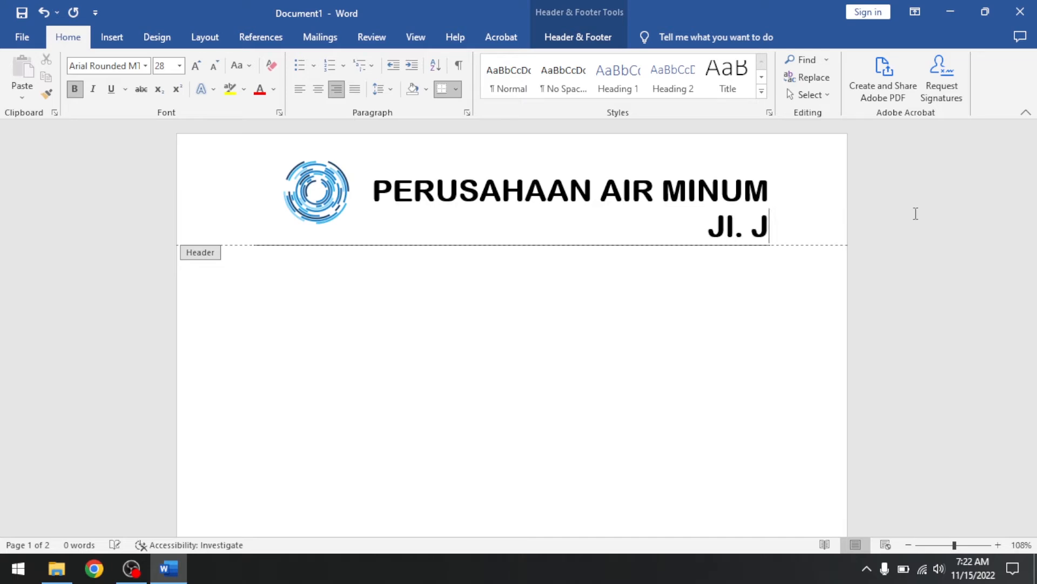
{"action": "type", "text": "amika no "}
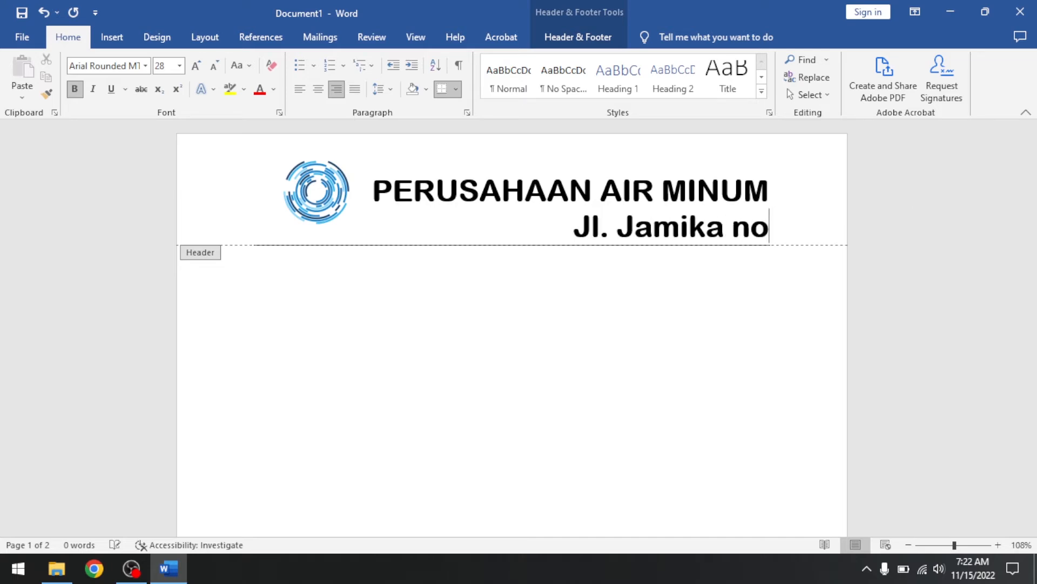
{"action": "type", "text": "72. Bandung"}
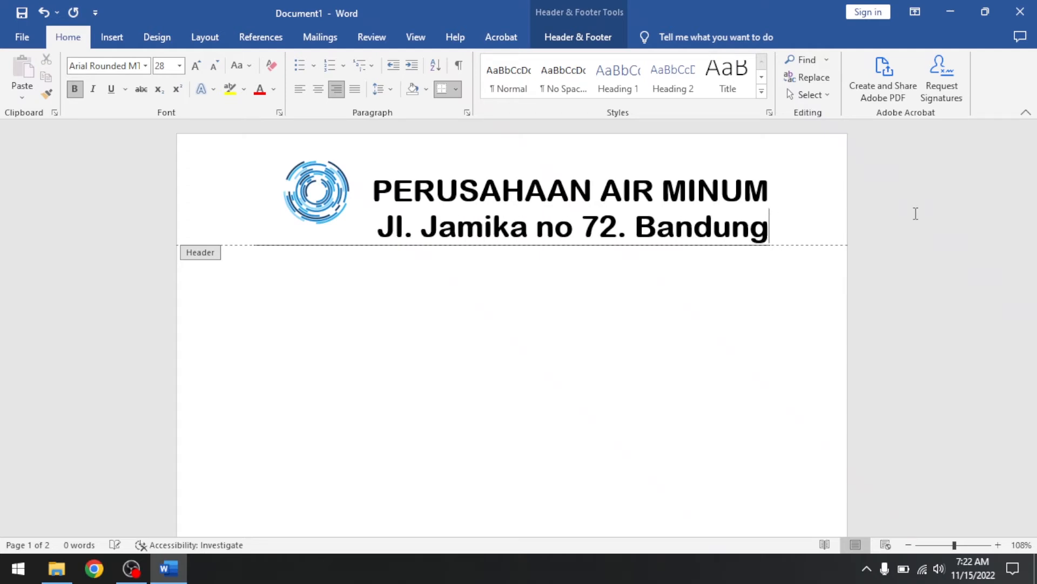
{"action": "triple_click", "coordinate": [916, 213]}
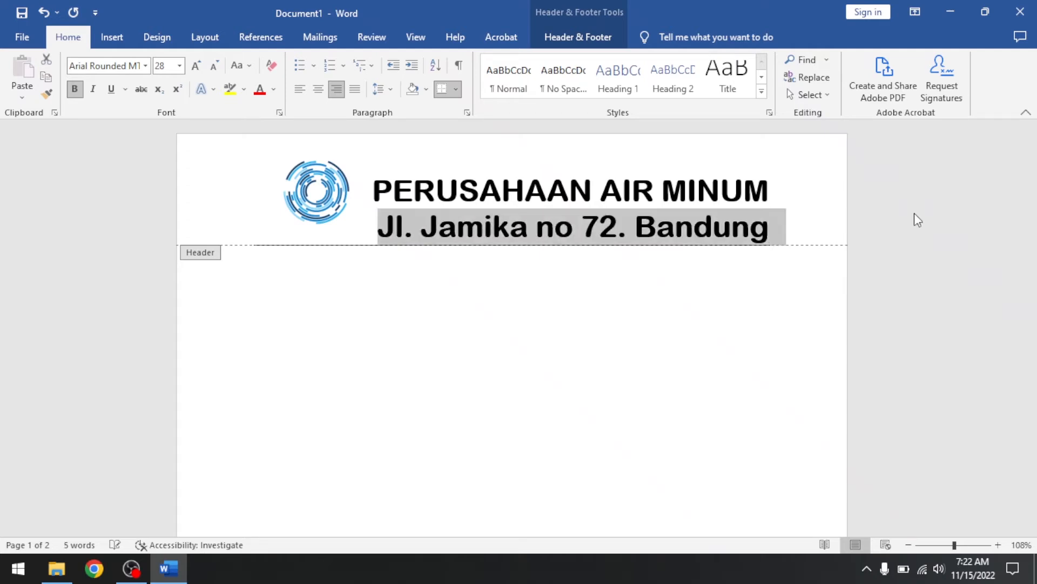
{"action": "left_click", "coordinate": [216, 66]}
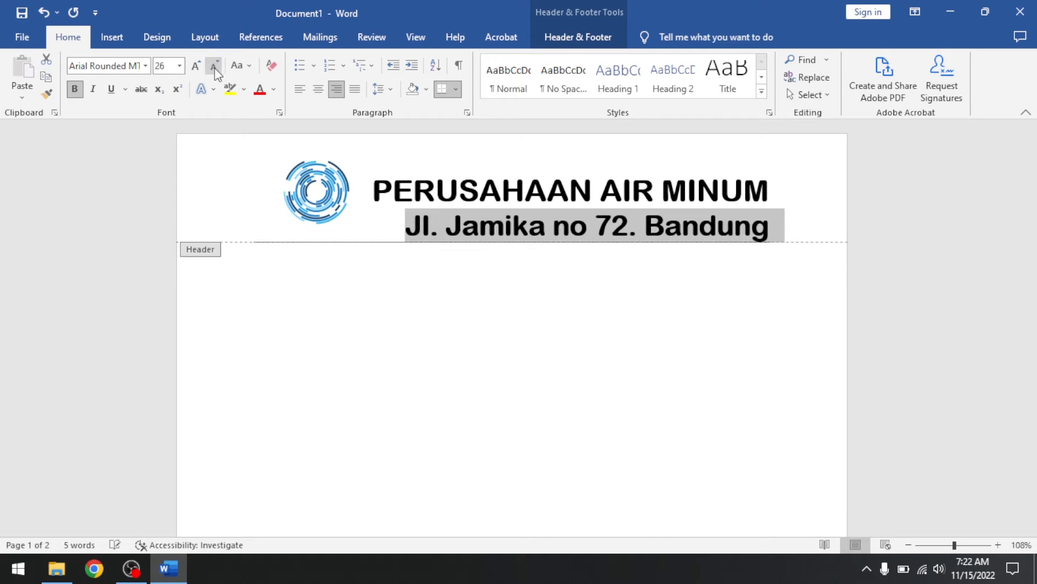
{"action": "left_click", "coordinate": [215, 67]}
{"action": "left_click", "coordinate": [215, 67]}
{"action": "left_click", "coordinate": [215, 69]}
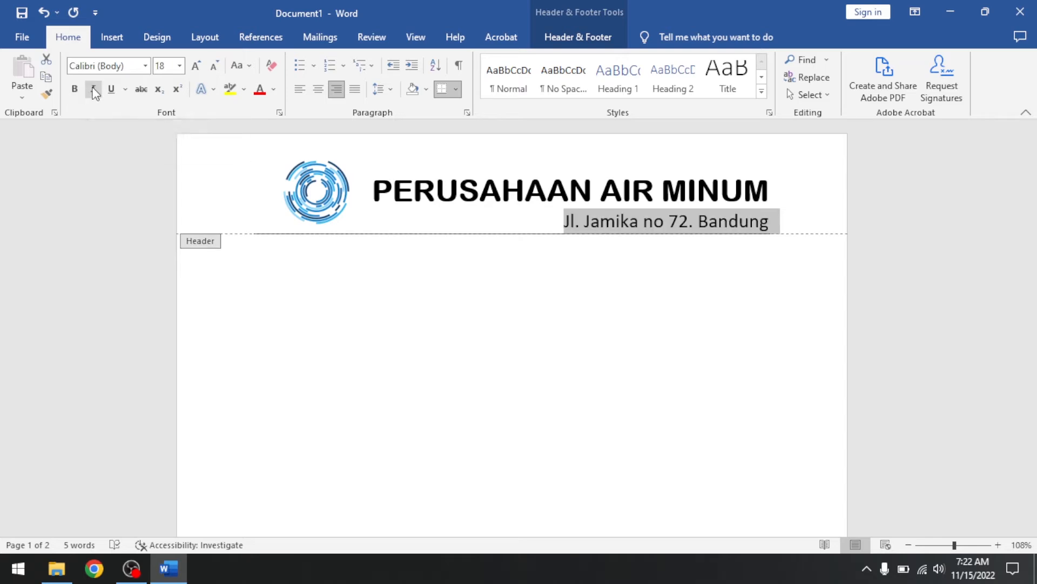
- Make the address line italic and underlined, then close the header
{"action": "left_click", "coordinate": [94, 89]}
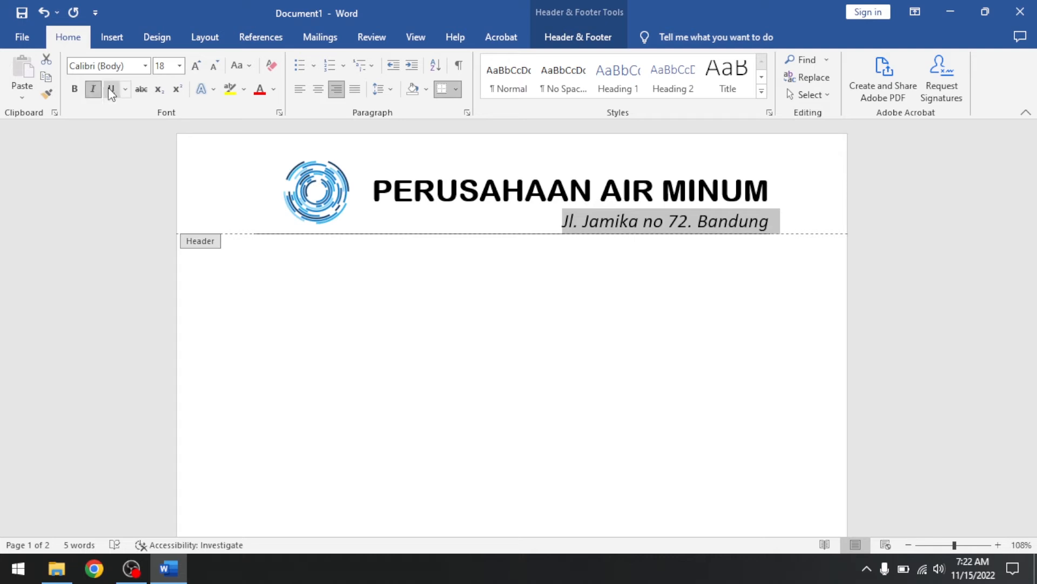
{"action": "left_click", "coordinate": [112, 91]}
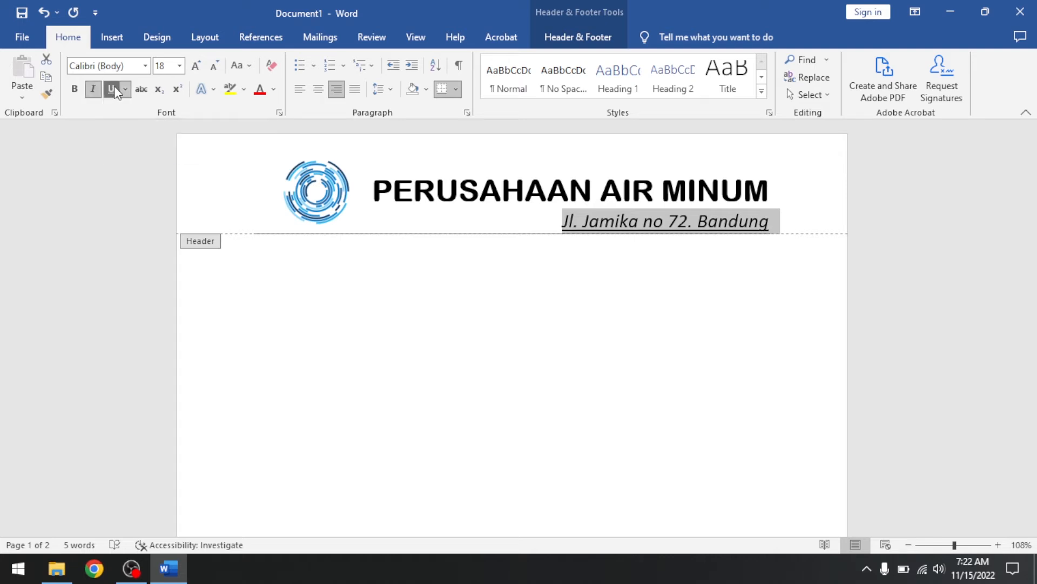
{"action": "double_click", "coordinate": [412, 260]}
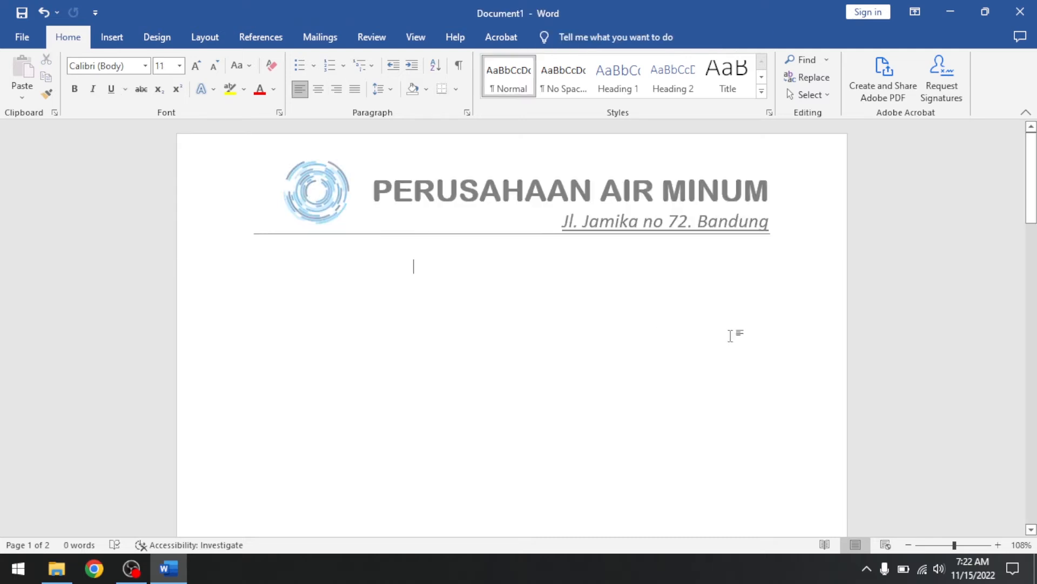
{"action": "scroll", "coordinate": [523, 282], "scroll_direction": "down", "scroll_amount": 3}
{"action": "scroll", "coordinate": [521, 287], "scroll_direction": "up", "scroll_amount": 3}
{"action": "scroll", "coordinate": [595, 262], "scroll_direction": "down", "scroll_amount": 15}
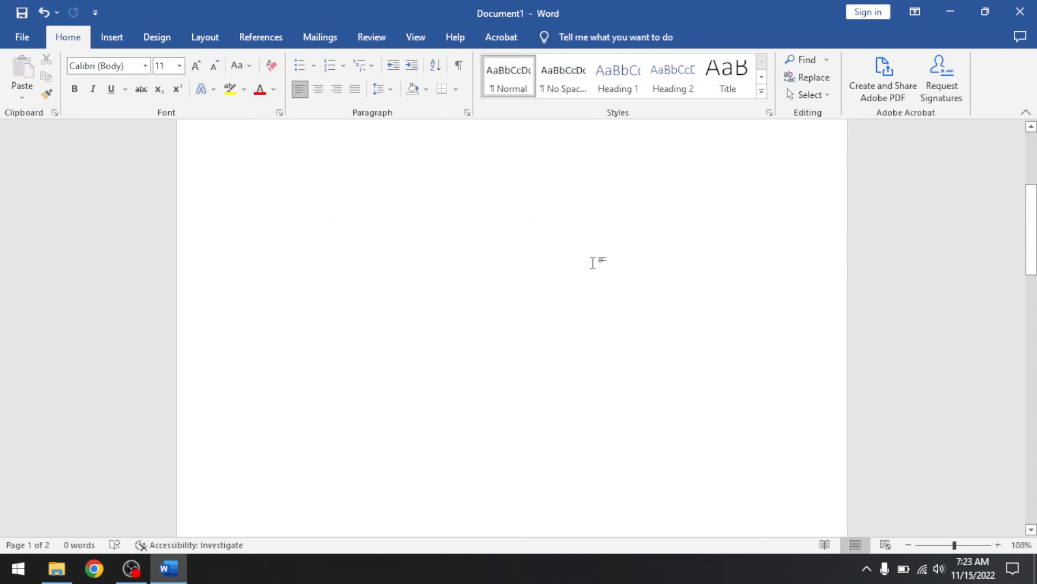
{"action": "scroll", "coordinate": [532, 303], "scroll_direction": "down", "scroll_amount": 7}
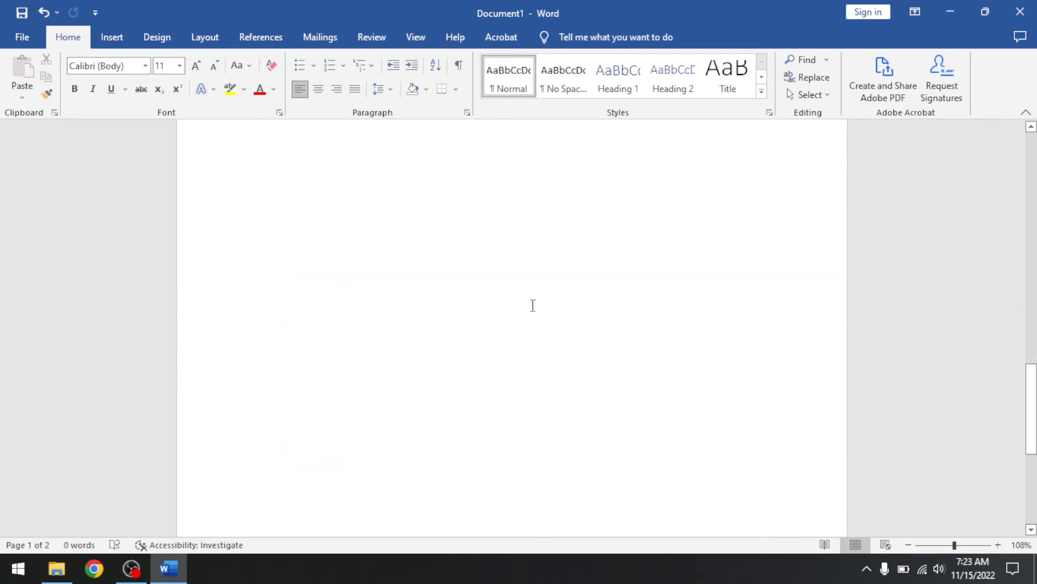
{"action": "scroll", "coordinate": [541, 307], "scroll_direction": "up", "scroll_amount": 20}
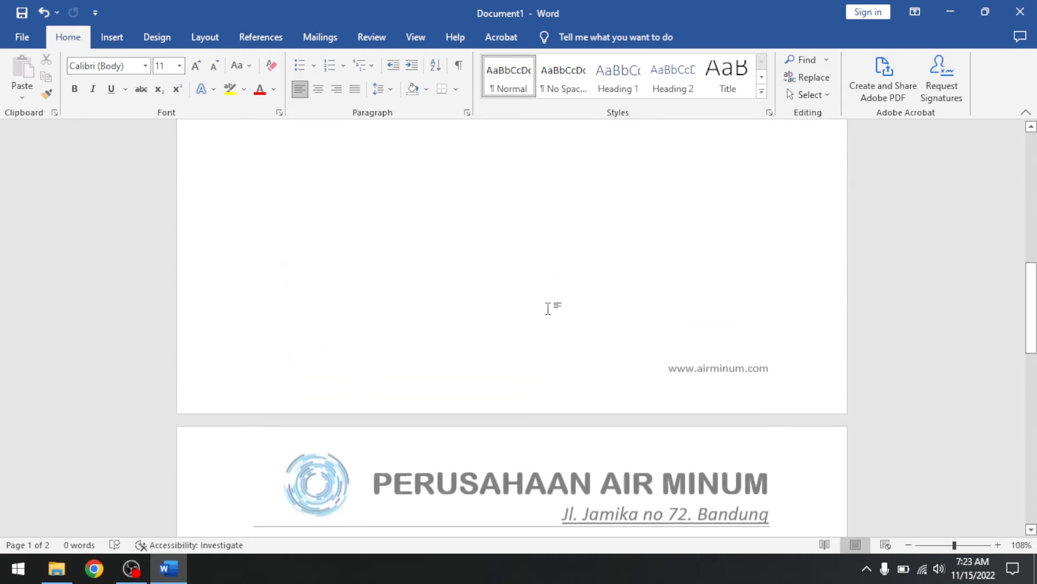
{"action": "scroll", "coordinate": [548, 309], "scroll_direction": "up", "scroll_amount": 4}
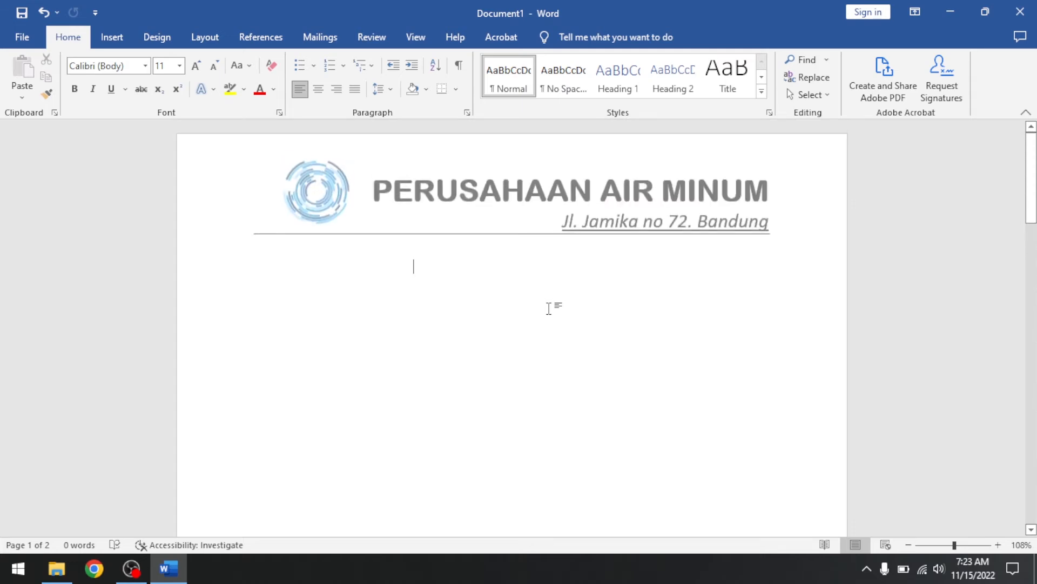
{"action": "left_click", "coordinate": [306, 262]}
{"action": "scroll", "coordinate": [340, 274], "scroll_direction": "down", "scroll_amount": 2}
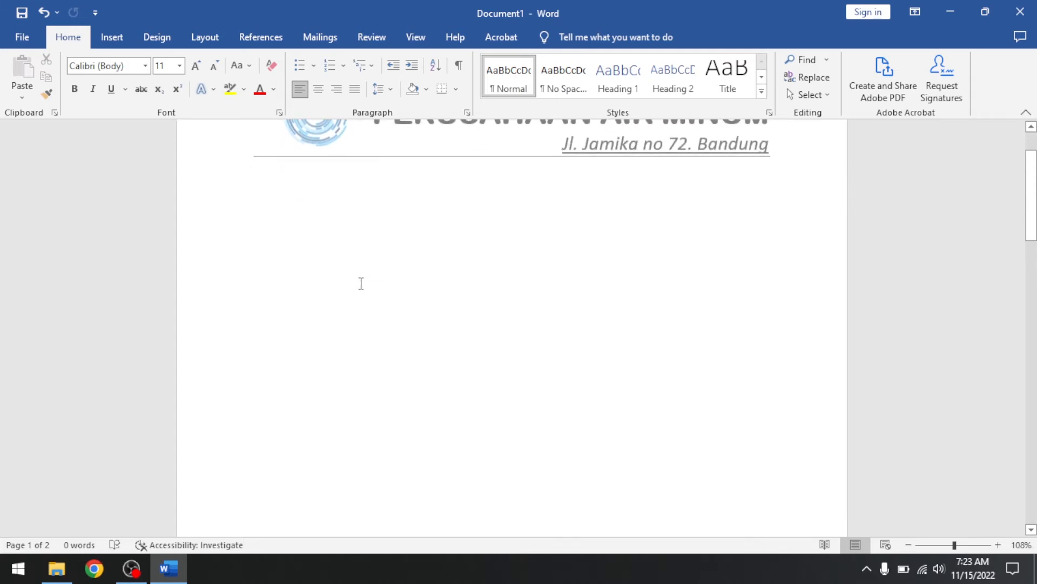
{"action": "scroll", "coordinate": [361, 283], "scroll_direction": "up", "scroll_amount": 2}
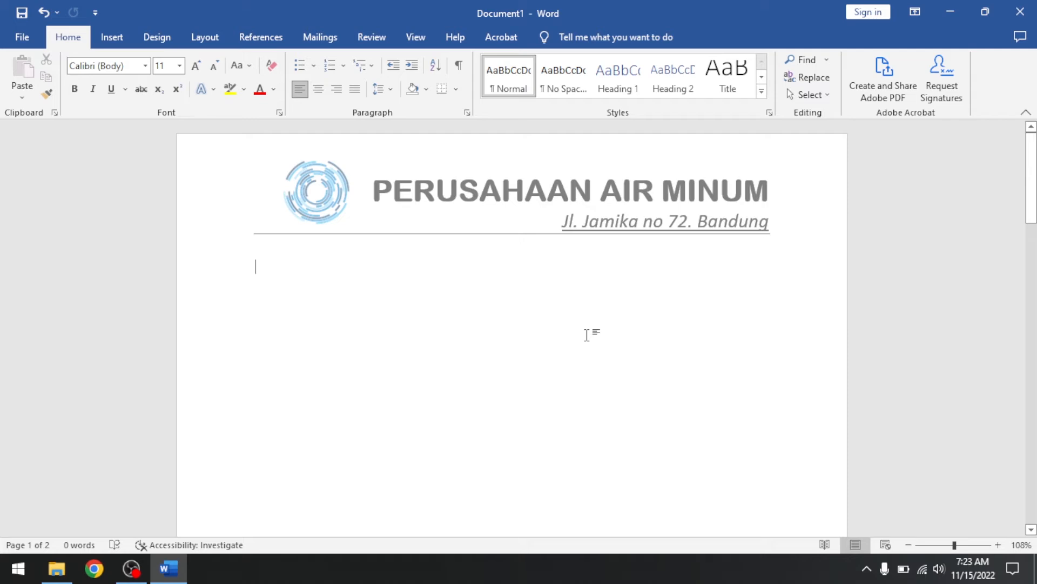
- Type the right-aligned date line 'Bandung, 22 November 2022'
{"action": "type", "text": "Bandung"}
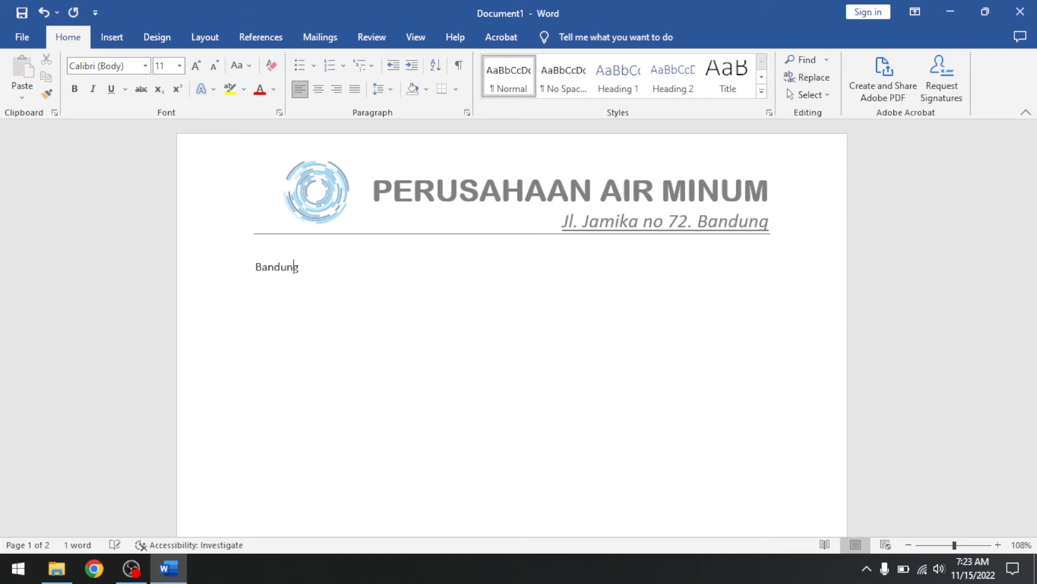
{"action": "type", "text": " ,"}
{"action": "key", "text": "BackSpace"}
{"action": "key", "text": "BackSpace"}
{"action": "type", "text": ", 22 November 2022"}
{"action": "key", "text": "shift+Home"}
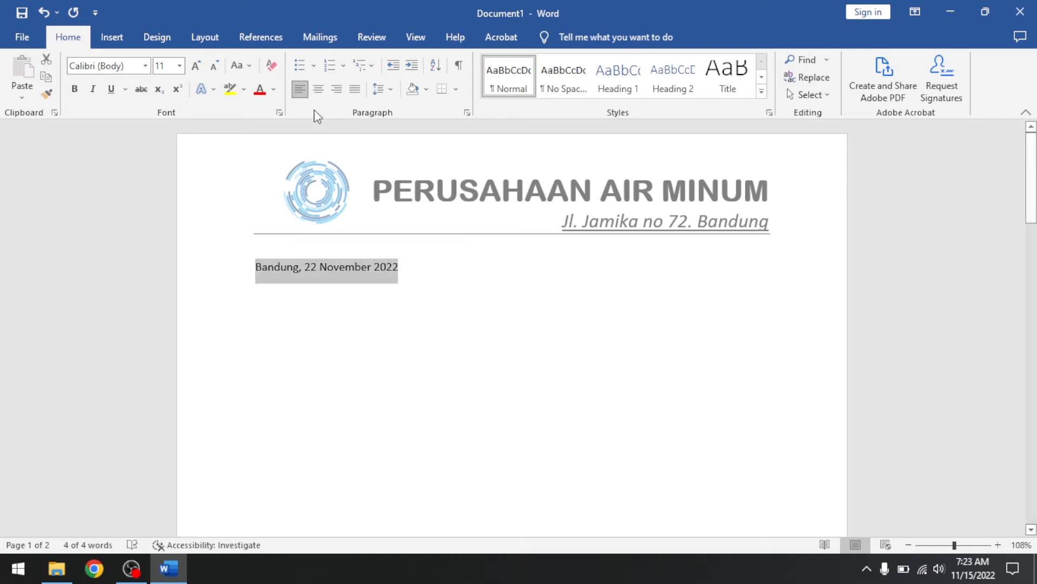
{"action": "left_click", "coordinate": [319, 88]}
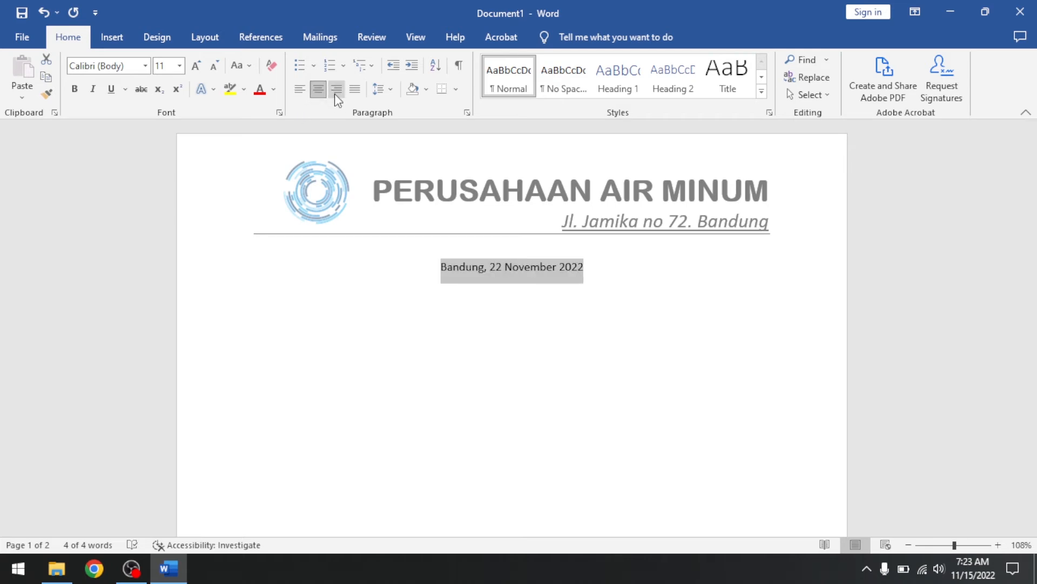
{"action": "left_click", "coordinate": [335, 91]}
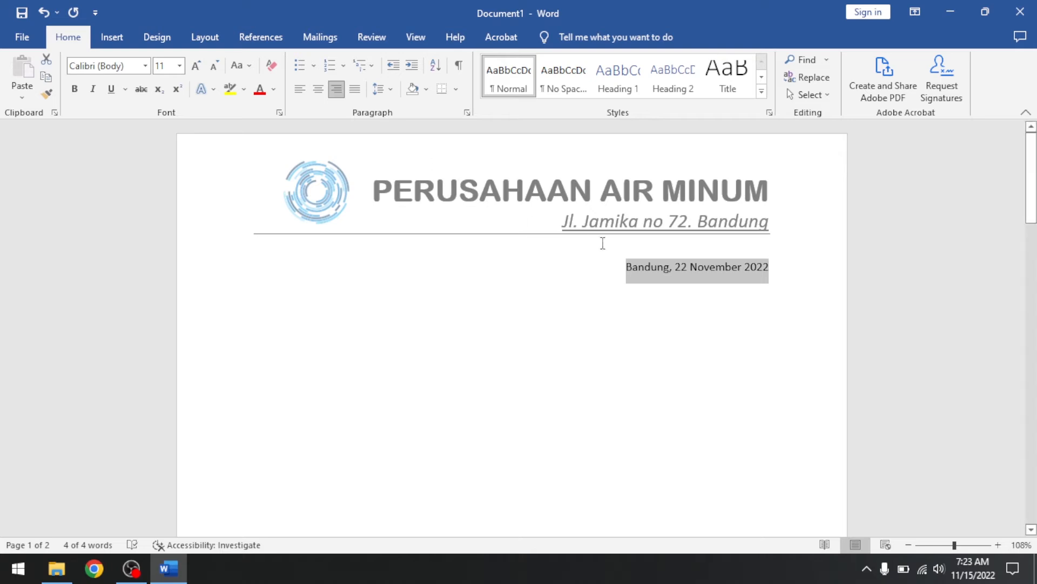
{"action": "left_click", "coordinate": [761, 268]}
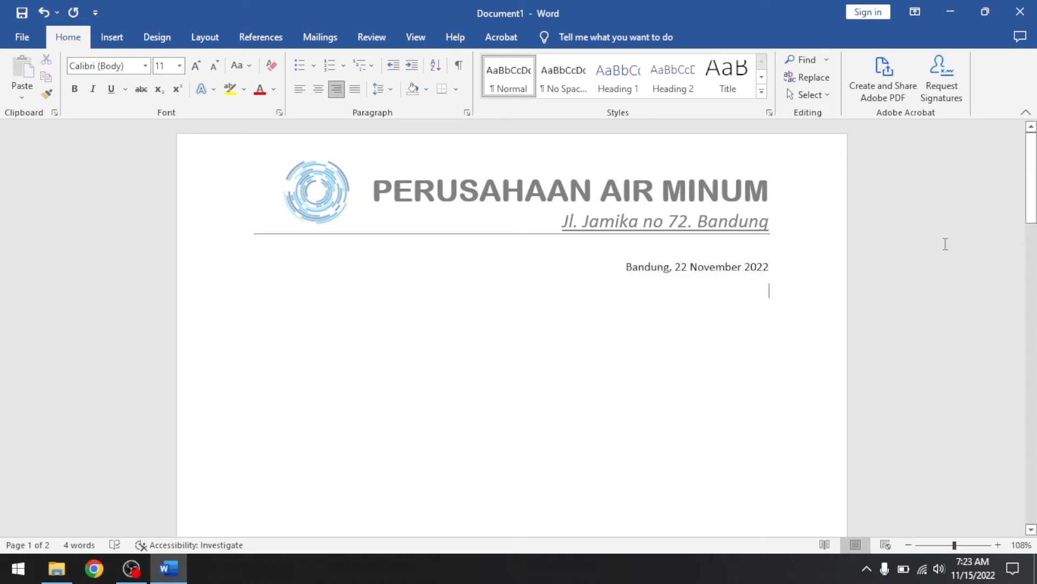
- Add the left-aligned recipient line 'Kepada Yth, Pimpinan Perusahaan' followed by 'Di tempat,'
{"action": "type", "text": "Kepada"}
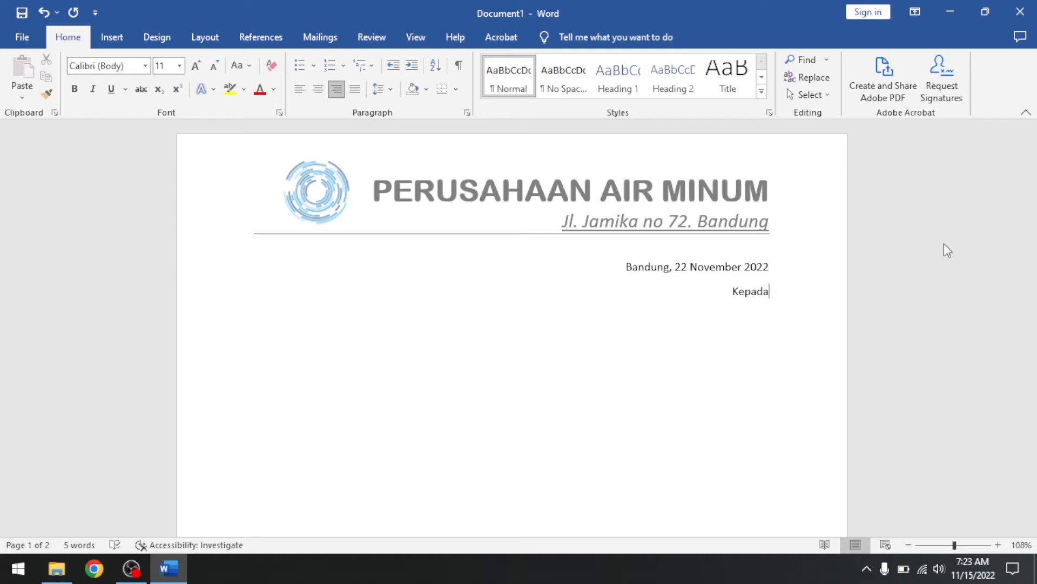
{"action": "key", "text": "ctrl+a"}
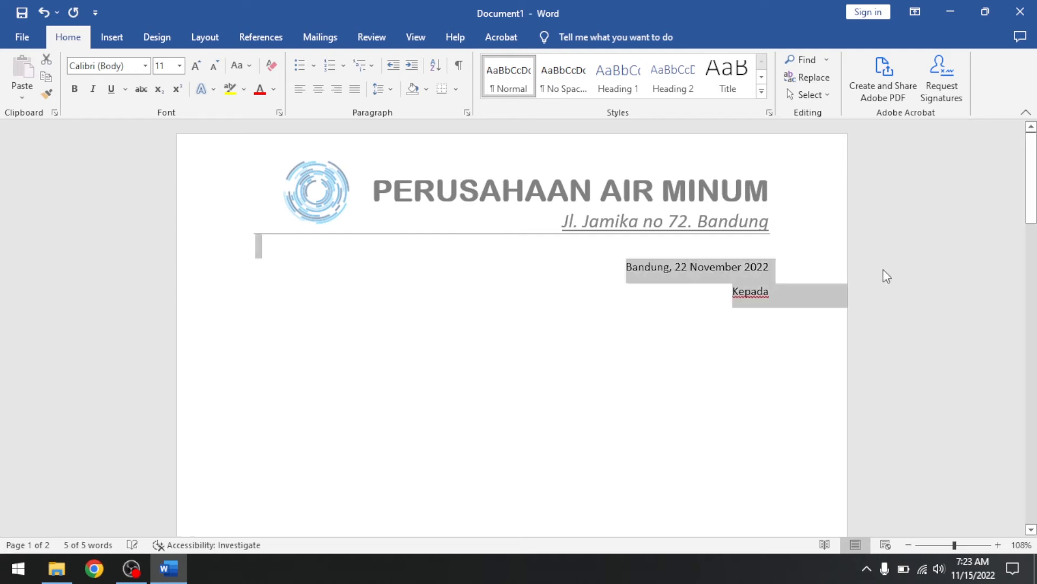
{"action": "double_click", "coordinate": [758, 293]}
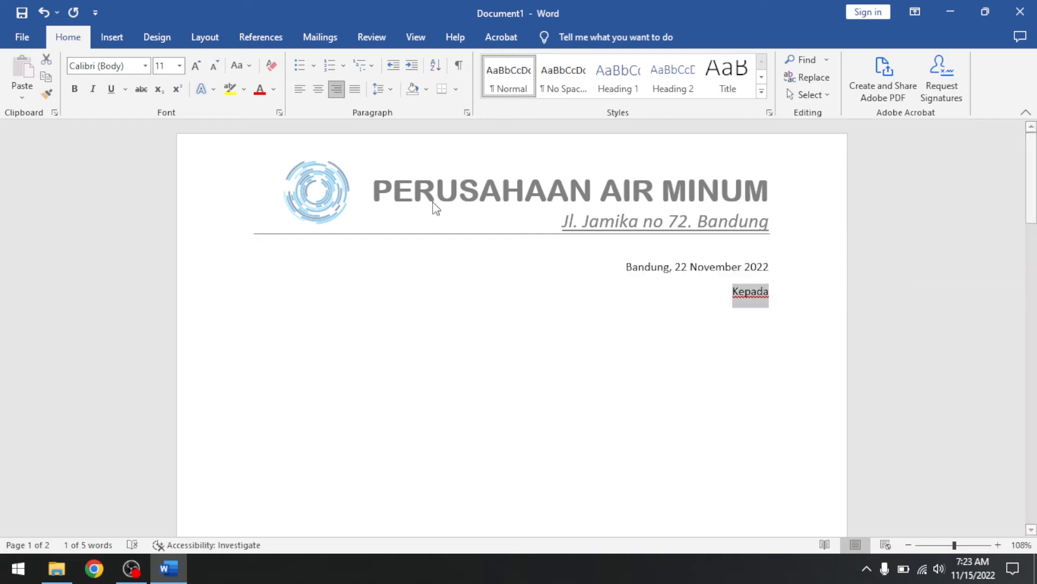
{"action": "left_click", "coordinate": [300, 90]}
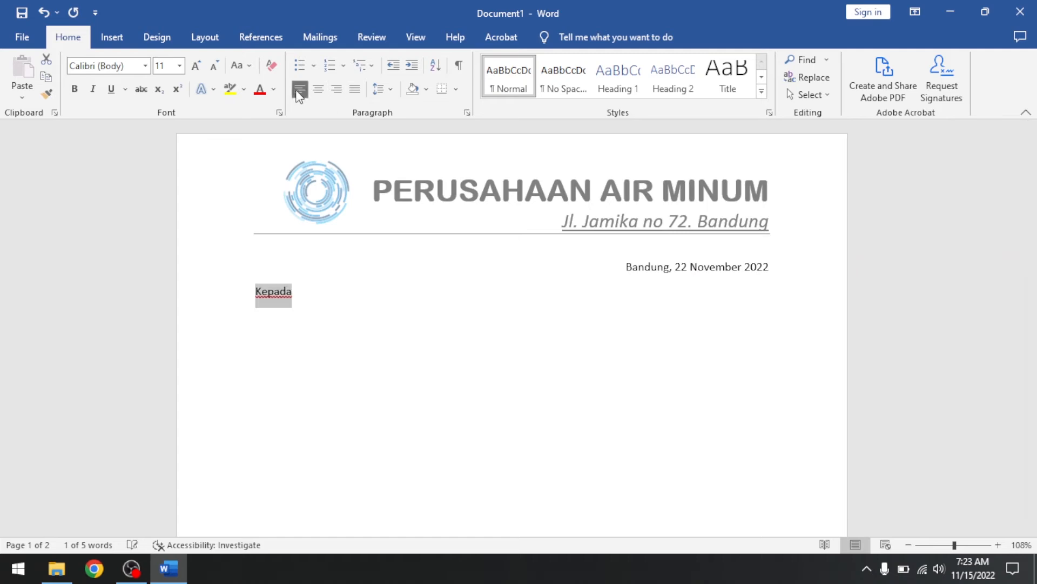
{"action": "left_click", "coordinate": [296, 294]}
{"action": "type", "text": "Yth, Pimpinan Perusahaan"}
{"action": "key", "text": "Return"}
{"action": "type", "text": "Di tempat,"}
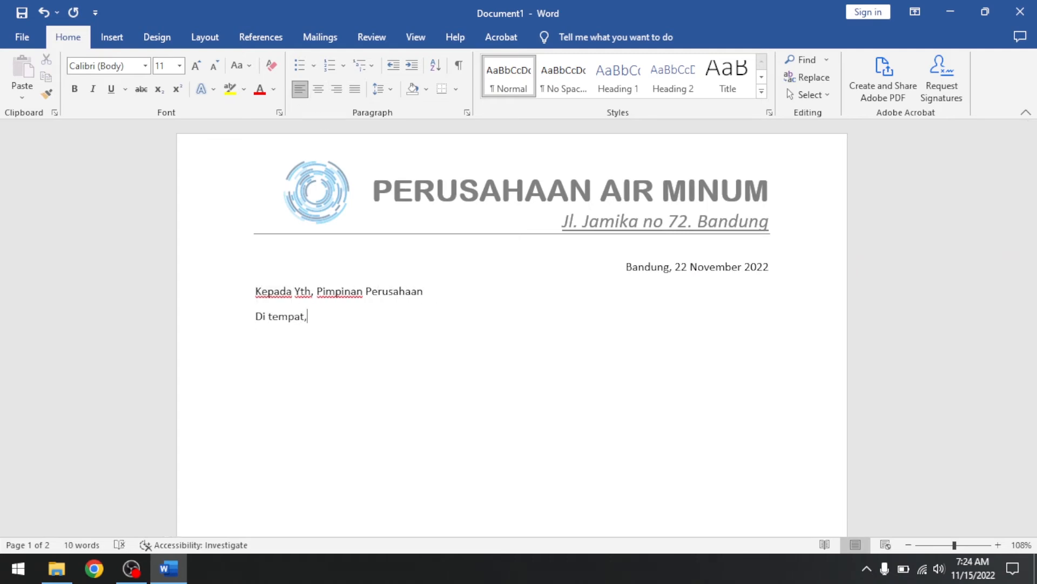
- Add the greeting 'Dengan Hormat,' and indent it with a tab
{"action": "key", "text": "Return"}
{"action": "key", "text": "Return"}
{"action": "type", "text": "Dengan Ho"}
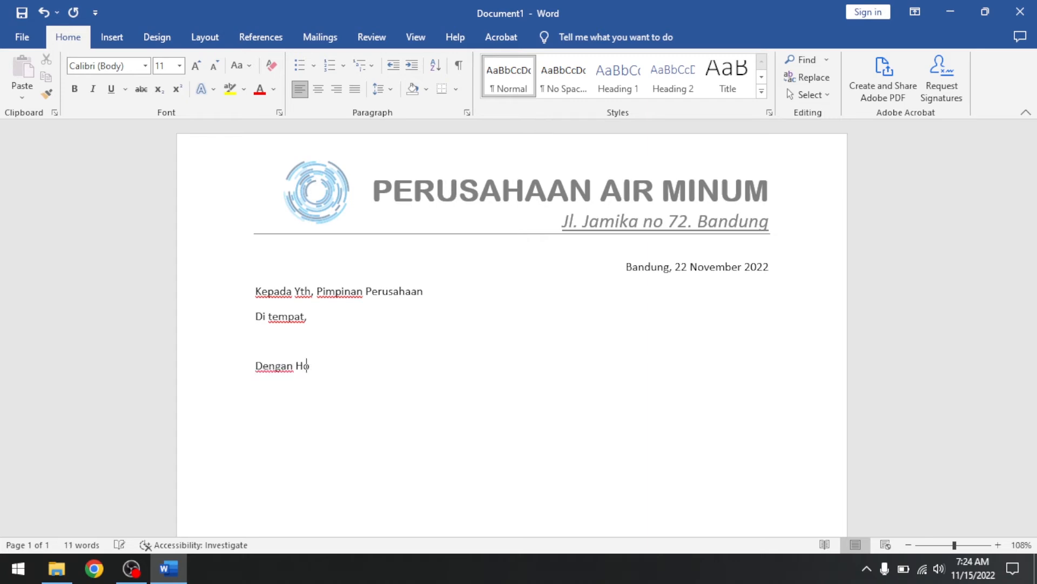
{"action": "type", "text": "rmat,"}
{"action": "key", "text": "Home"}
{"action": "key", "text": "Tab"}
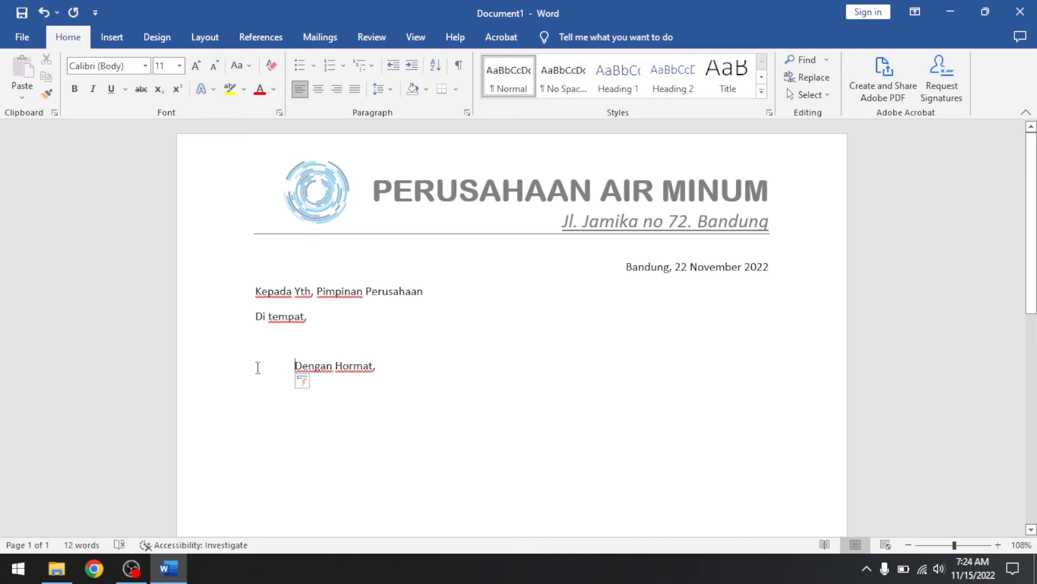
{"action": "left_click", "coordinate": [415, 69]}
{"action": "left_click", "coordinate": [415, 69]}
{"action": "left_click", "coordinate": [415, 69]}
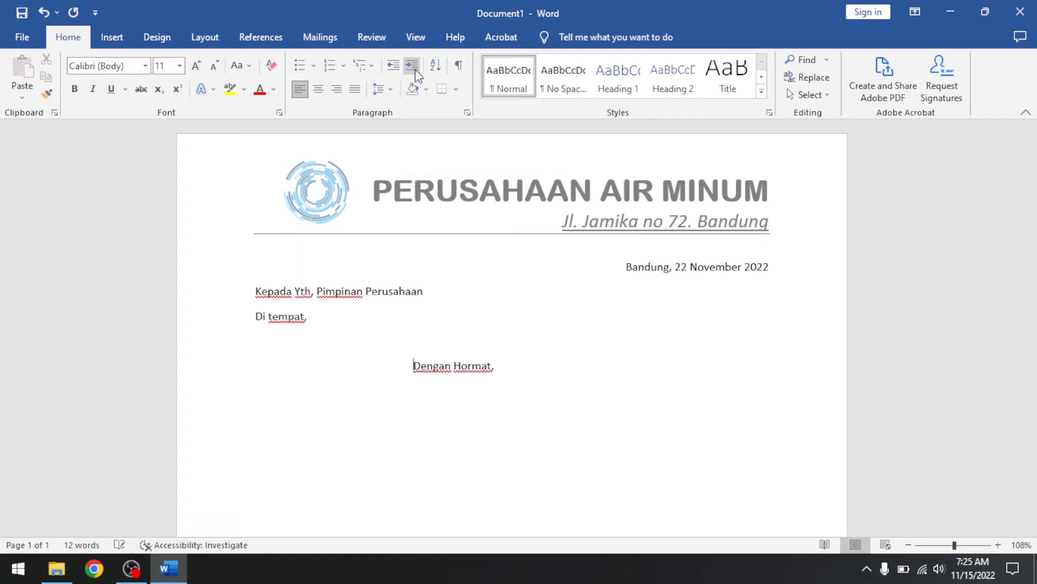
{"action": "left_click", "coordinate": [394, 66]}
{"action": "left_click", "coordinate": [393, 66]}
{"action": "left_click", "coordinate": [394, 65]}
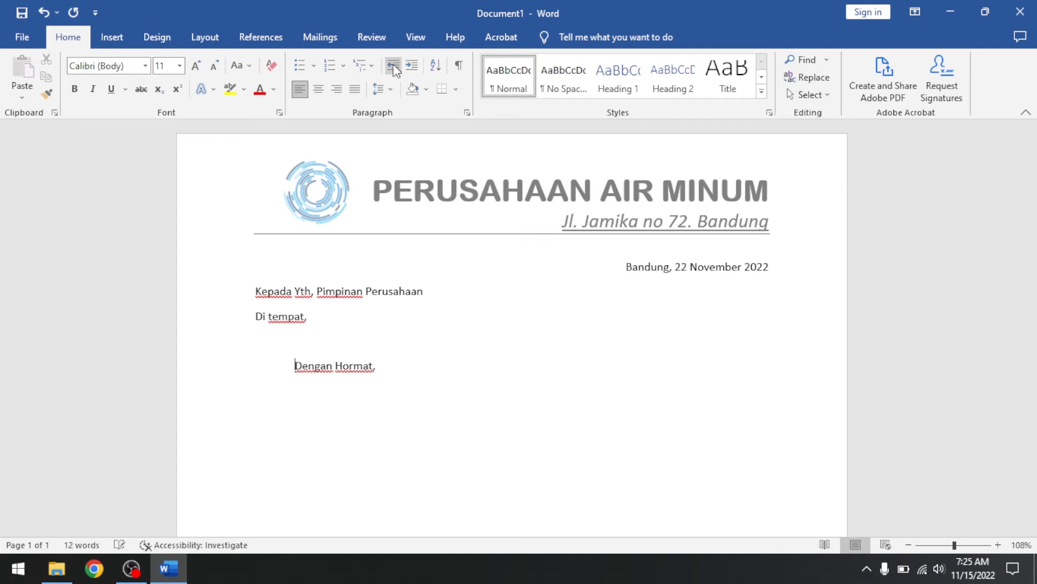
- Type the opening paragraph 'Bersama dengan datangnya surat ini kami informasikan asset…'
{"action": "type", "text": "Bersama dengan datangnya surat ini kami inform"}
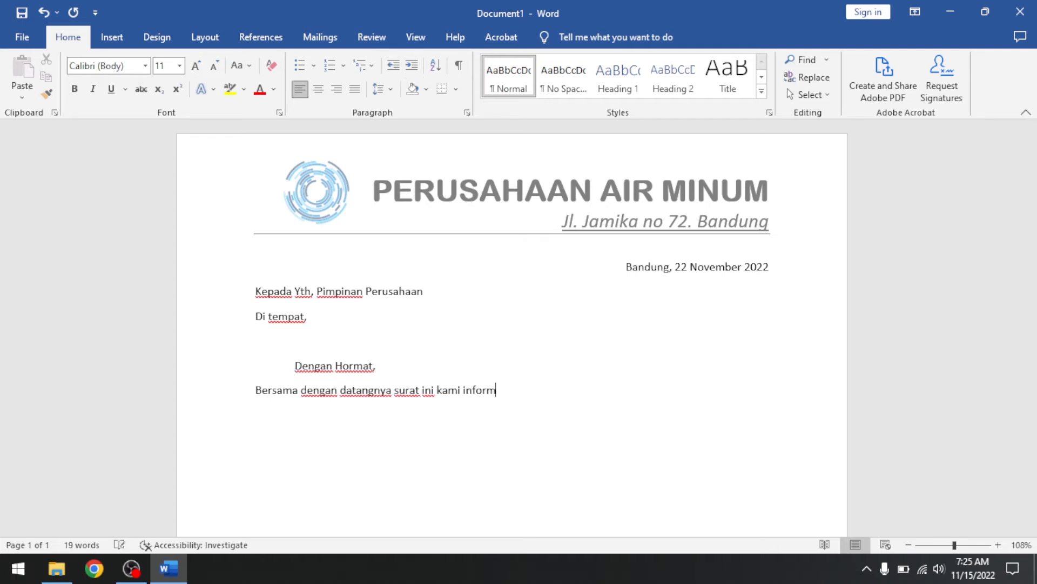
{"action": "type", "text": "asikan asset sementara yang di miliki oleh perusahaan yang di pimpin oleh manager :"}
{"action": "key", "text": "Return"}
{"action": "type", "text": "Nama"}
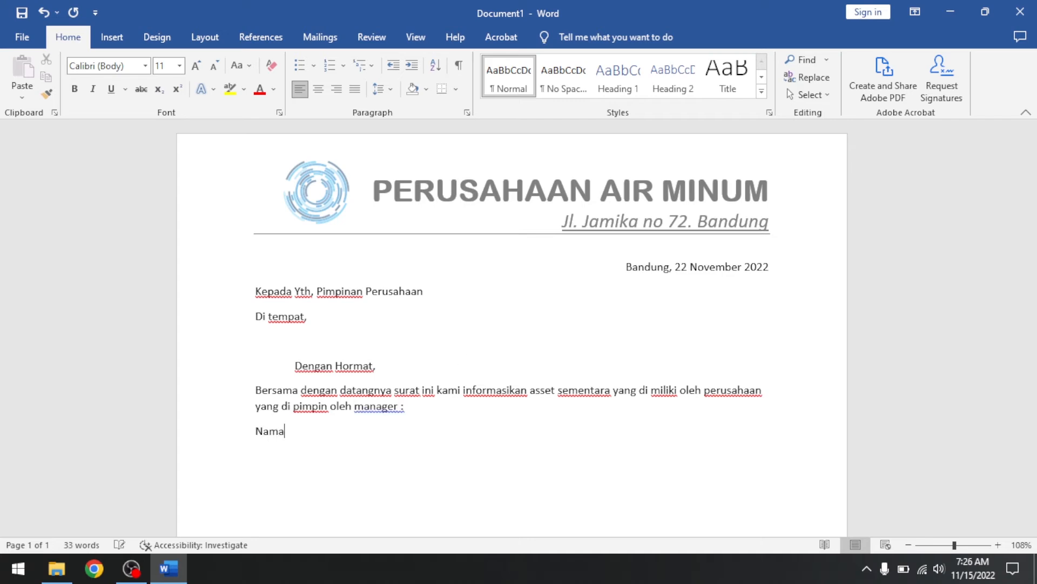
{"action": "key", "text": "BackSpace"}
{"action": "key", "text": "BackSpace"}
{"action": "key", "text": "BackSpace"}
{"action": "key", "text": "BackSpace"}
- Add a Nama line with the manager's full name after a colon
{"action": "key", "text": "Return"}
{"action": "type", "text": "Nama"}
{"action": "key", "text": "Tab"}
{"action": "key", "text": "Tab"}
{"action": "key", "text": "BackSpace"}
{"action": "type", "text": ": Teguh Gunawan"}
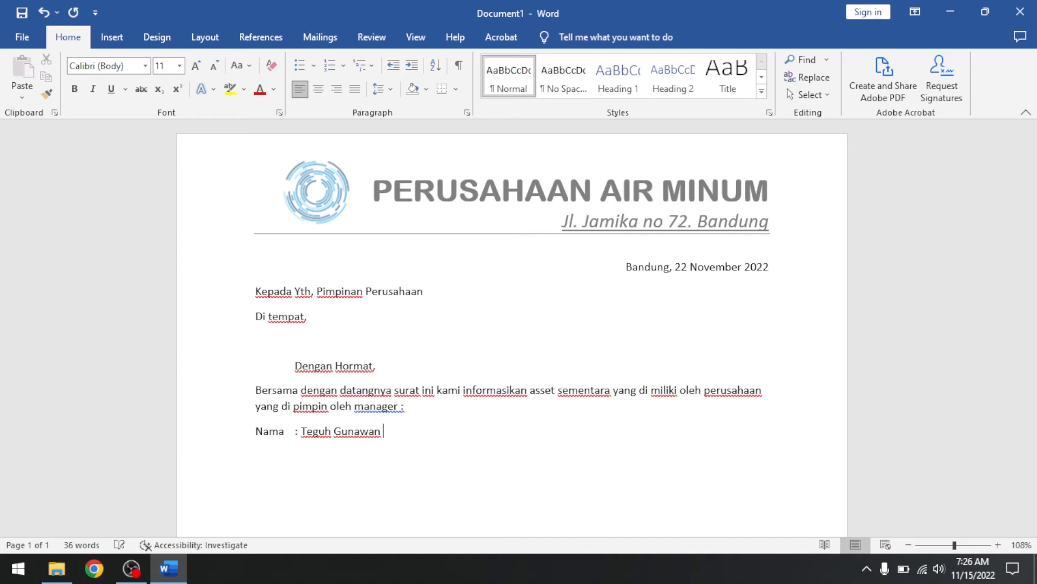
- Add an Alamat line with the manager's address, then a Tempat Tanggal Lahir label
{"action": "key", "text": "Return"}
{"action": "type", "text": "Alamat : Taman Hala"}
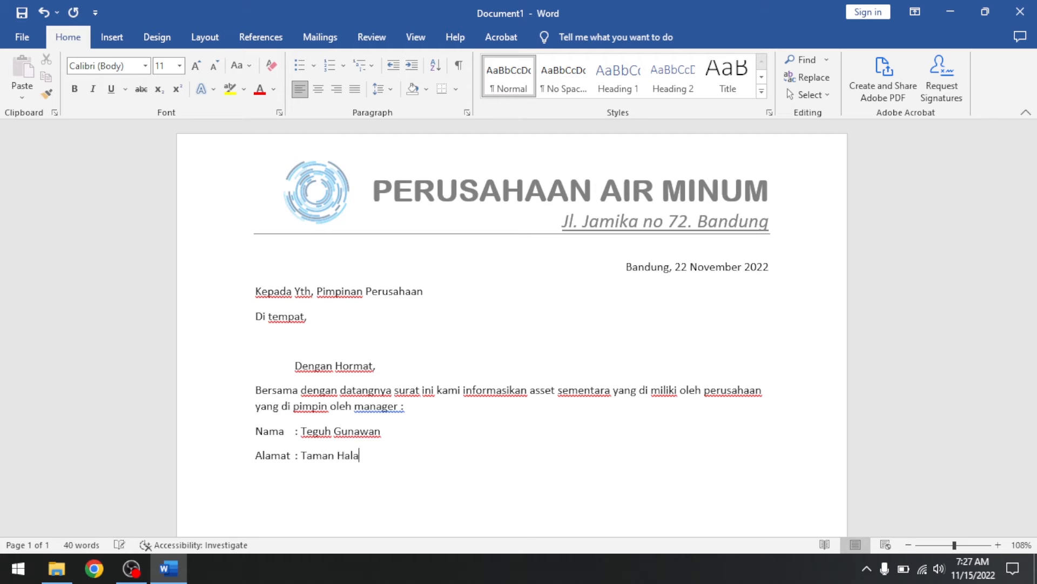
{"action": "key", "text": "BackSpace"}
{"action": "key", "text": "BackSpace"}
{"action": "type", "text": "olis IndahTemp"}
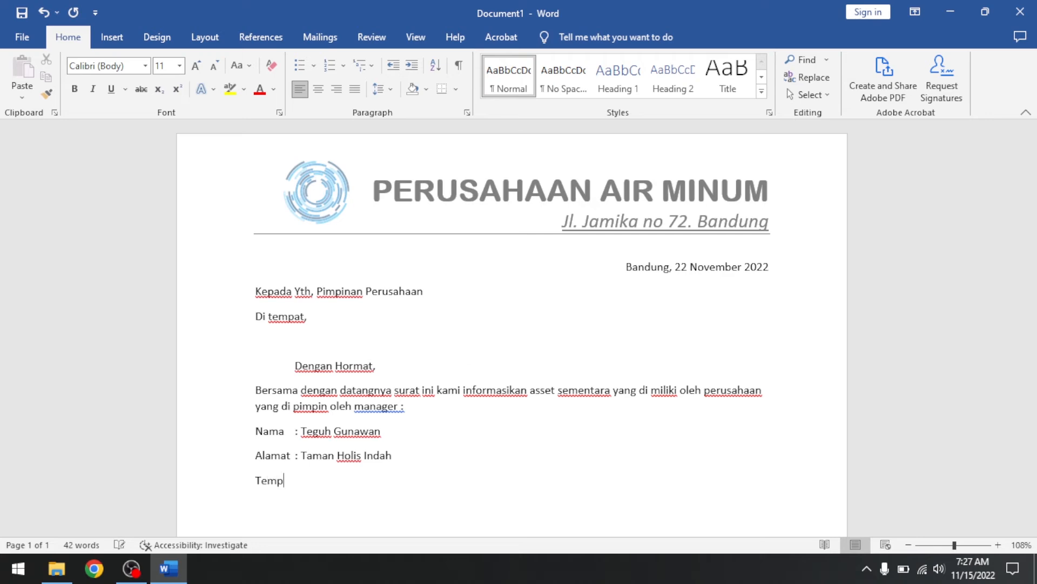
{"action": "type", "text": "at Tanggal Lahir"}
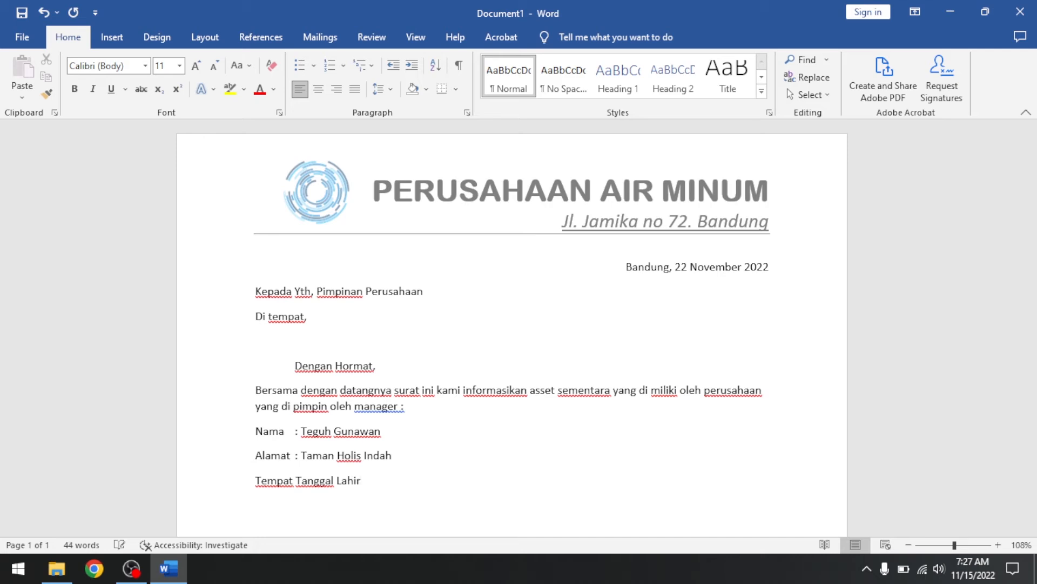
{"action": "key", "text": "Tab"}
- Add a colon to the birth line and change its label to 'Tempat, Tanggal Lahir'
{"action": "type", "text": ":"}
{"action": "key", "text": "Left"}
{"action": "key", "text": "Left"}
{"action": "key", "text": "Left"}
{"action": "key", "text": "Left"}
{"action": "key", "text": "Left"}
{"action": "key", "text": "Left"}
{"action": "key", "text": "Left"}
{"action": "key", "text": "Left"}
{"action": "key", "text": "Left"}
{"action": "key", "text": "Left"}
{"action": "key", "text": "Left"}
{"action": "key", "text": "Left"}
{"action": "key", "text": "Left"}
- Insert tabs on the Alamat and Nama lines so all three colons line up
{"action": "key", "text": "Left"}
{"action": "key", "text": "Left"}
{"action": "key", "text": "BackSpace"}
{"action": "type", "text": ","}
{"action": "key", "text": "Up"}
{"action": "key", "text": "Left"}
{"action": "key", "text": "Tab"}
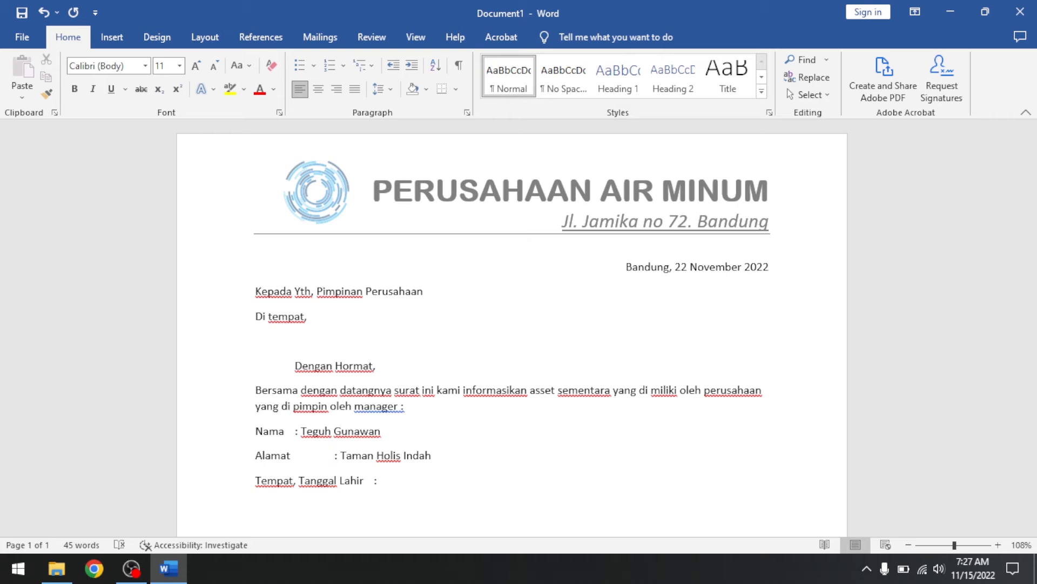
{"action": "key", "text": "Tab"}
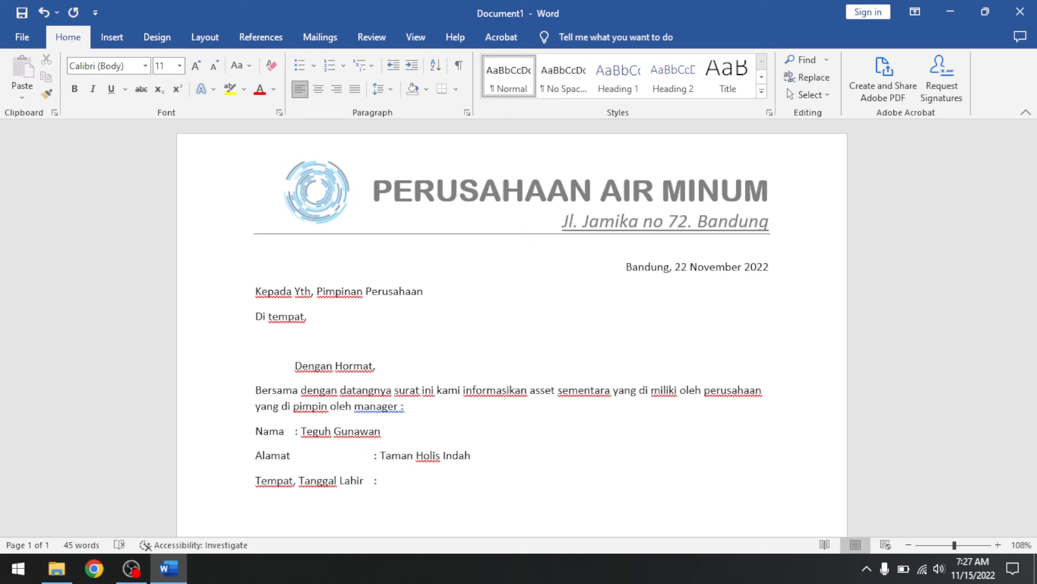
{"action": "key", "text": "Down"}
{"action": "key", "text": "Up"}
{"action": "key", "text": "Up"}
{"action": "key", "text": "Tab"}
{"action": "key", "text": "Tab"}
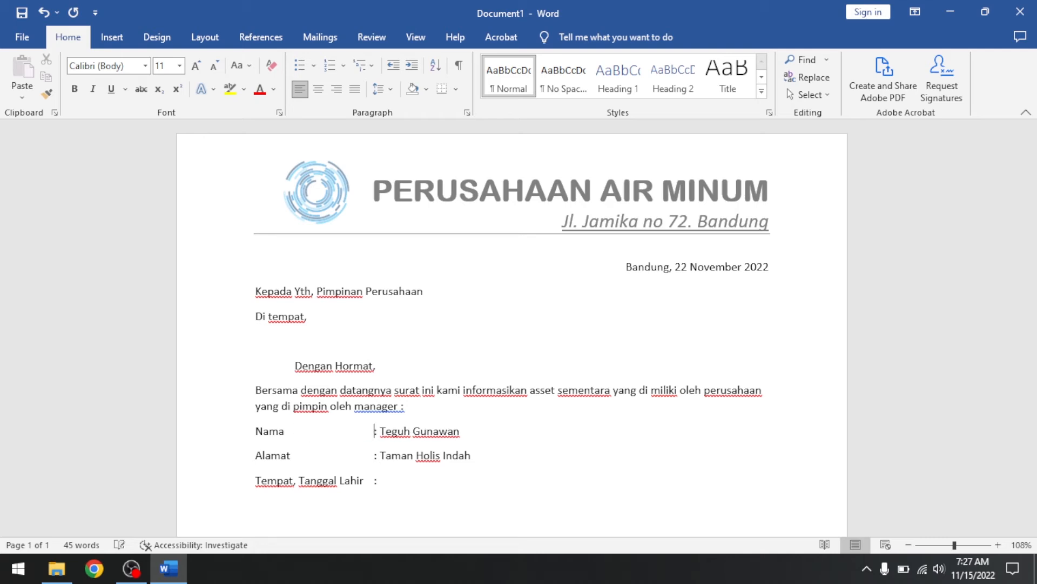
- Fill in the manager's birthplace and date of birth on the Tempat, Tanggal Lahir line
{"action": "key", "text": "Down"}
{"action": "key", "text": "Down"}
{"action": "key", "text": "End"}
{"action": "type", "text": "Bandung, 1 Januari"}
{"action": "type", "text": "1986"}
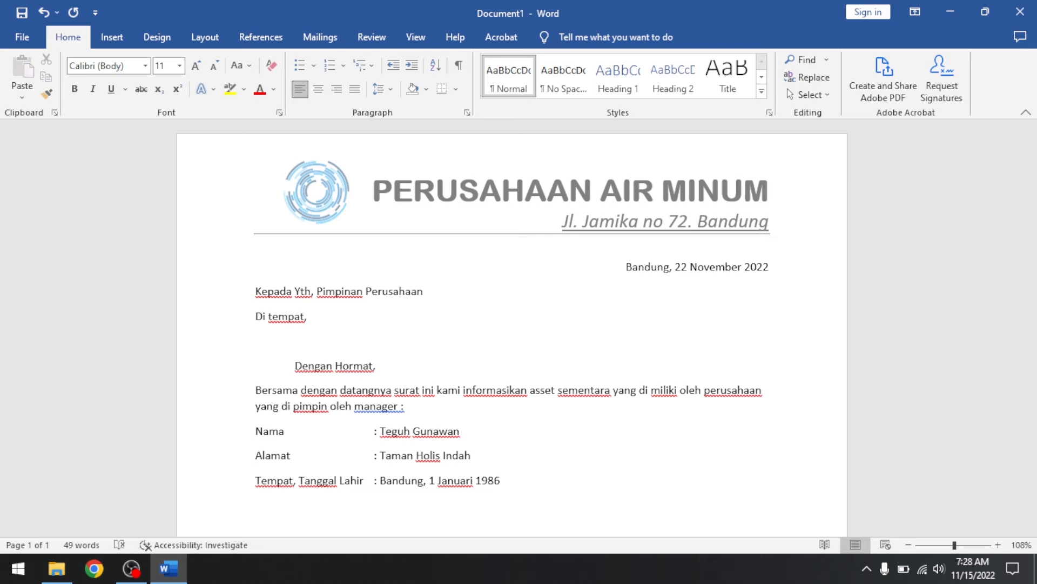
- Insert a 3×3 table below the personal details
{"action": "scroll", "coordinate": [478, 370], "scroll_direction": "down", "scroll_amount": 4}
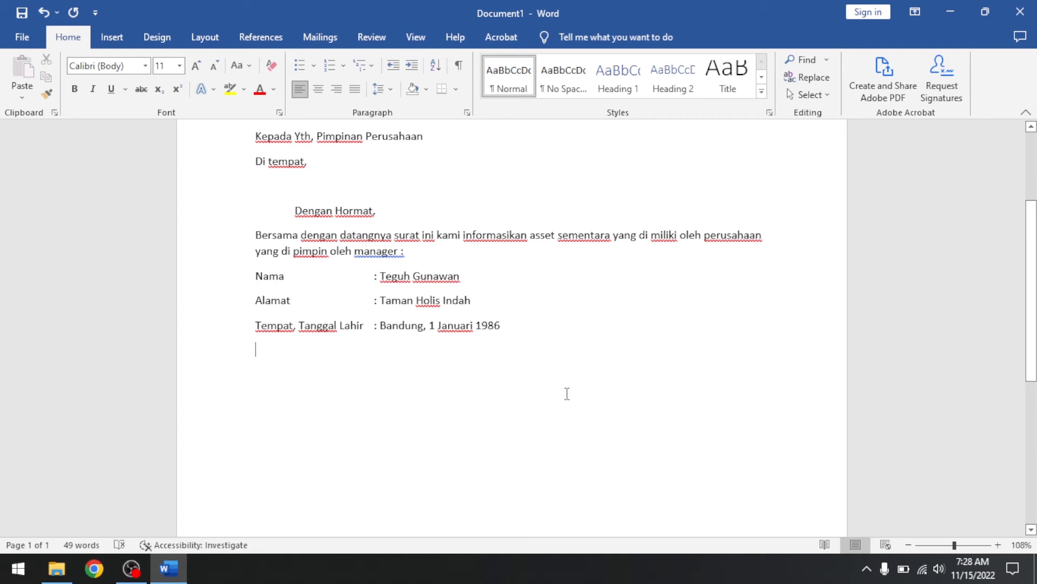
{"action": "left_click", "coordinate": [112, 37]}
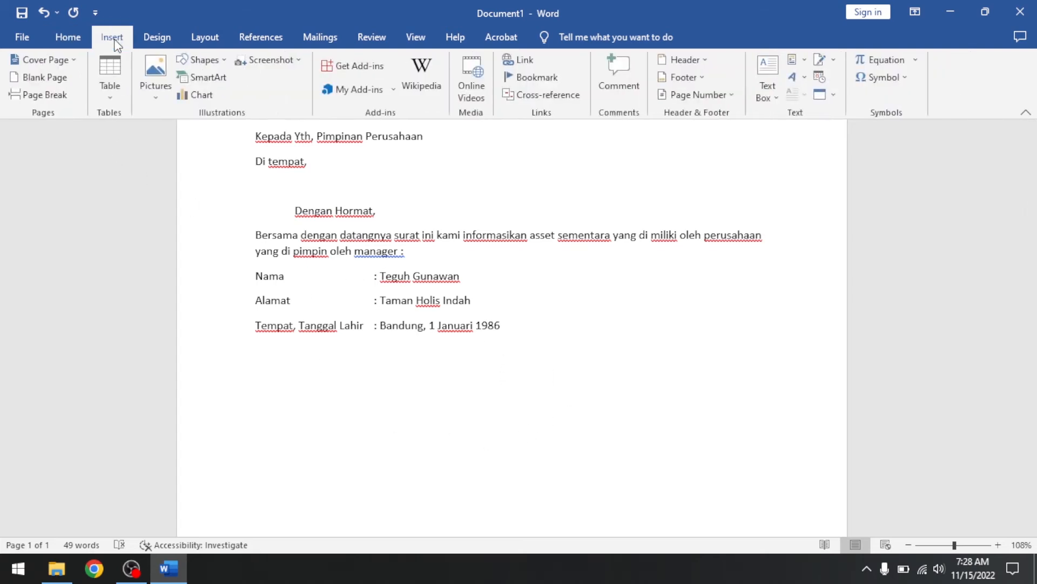
{"action": "left_click", "coordinate": [116, 92]}
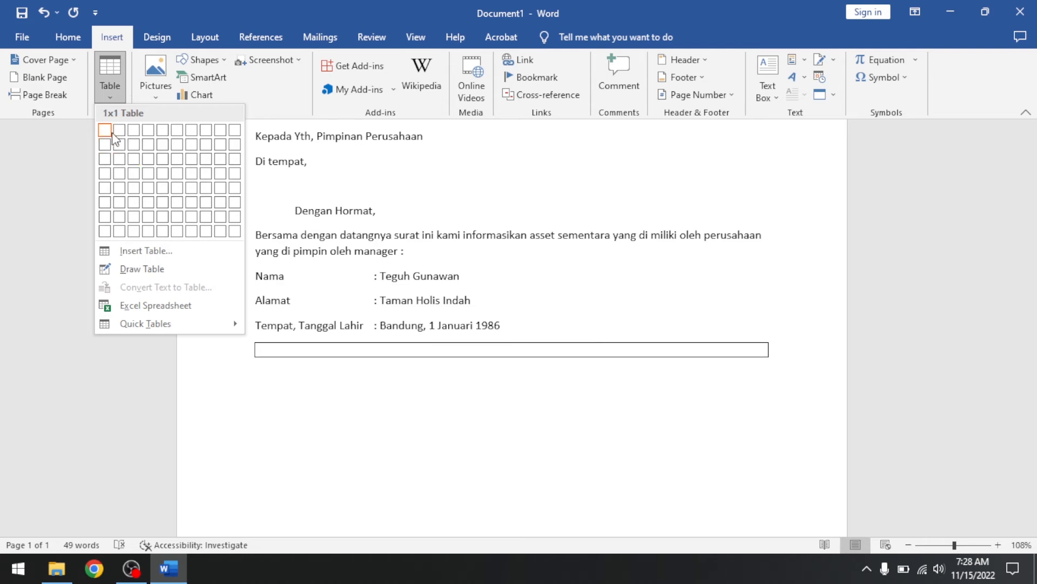
{"action": "left_click", "coordinate": [134, 157]}
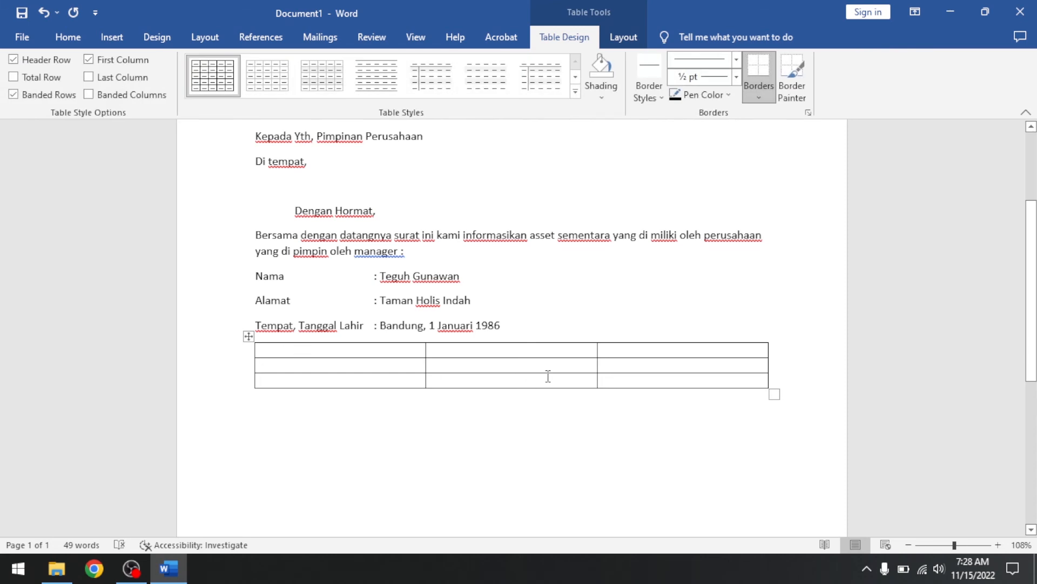
- Type the table headers No, Deskripsi and Harga
{"action": "type", "text": "No"}
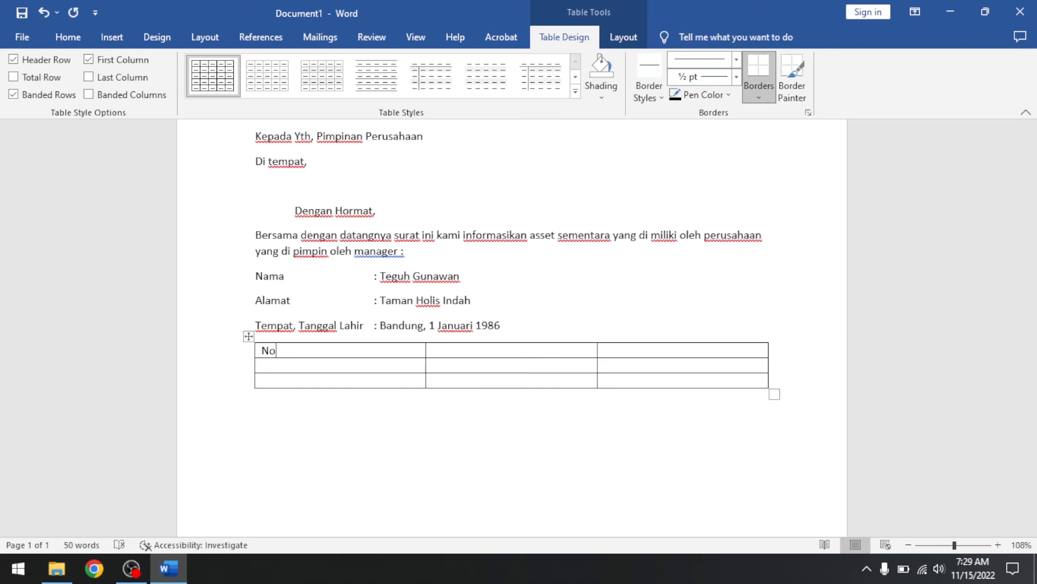
{"action": "key", "text": "Tab"}
{"action": "type", "text": "Deskripsi"}
{"action": "key", "text": "Tab"}
{"action": "type", "text": "Harga"}
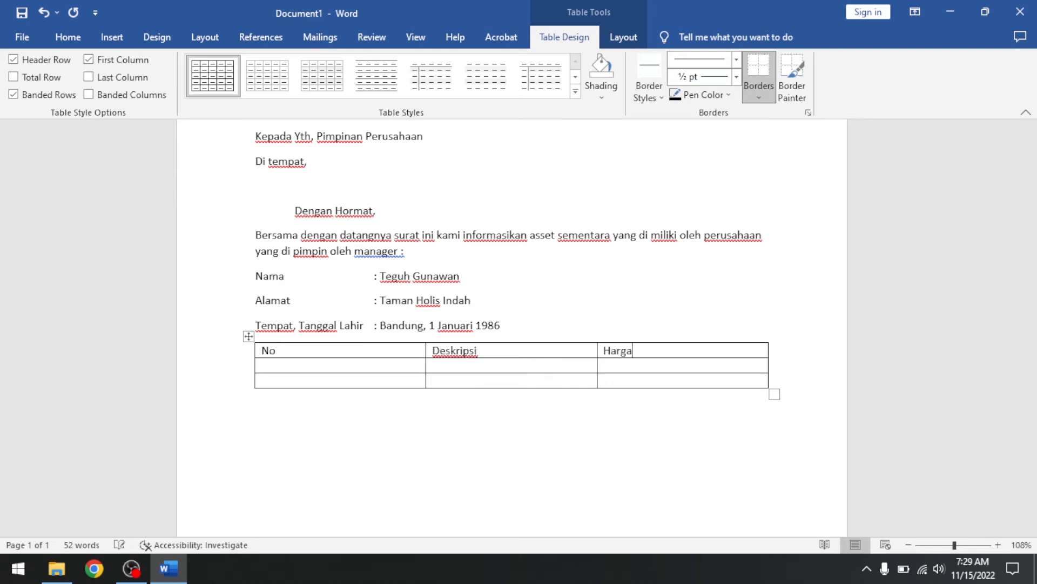
{"action": "key", "text": "Tab"}
- Fill row 1 with Kantor priced at Rp. 450.000.000
{"action": "type", "text": "1"}
{"action": "key", "text": "Tab"}
{"action": "type", "text": "Rumah"}
{"action": "key", "text": "BackSpace"}
{"action": "key", "text": "BackSpace"}
{"action": "key", "text": "BackSpace"}
{"action": "key", "text": "BackSpace"}
{"action": "key", "text": "BackSpace"}
{"action": "type", "text": "Kantor"}
{"action": "key", "text": "Tab"}
{"action": "type", "text": "Rp. 450.000.000"}
- Fill row 2 with Peralatan Kantor priced at Rp. 125.000.000
{"action": "key", "text": "Tab"}
{"action": "type", "text": "2"}
{"action": "key", "text": "Tab"}
{"action": "type", "text": "Peralatan Kantor"}
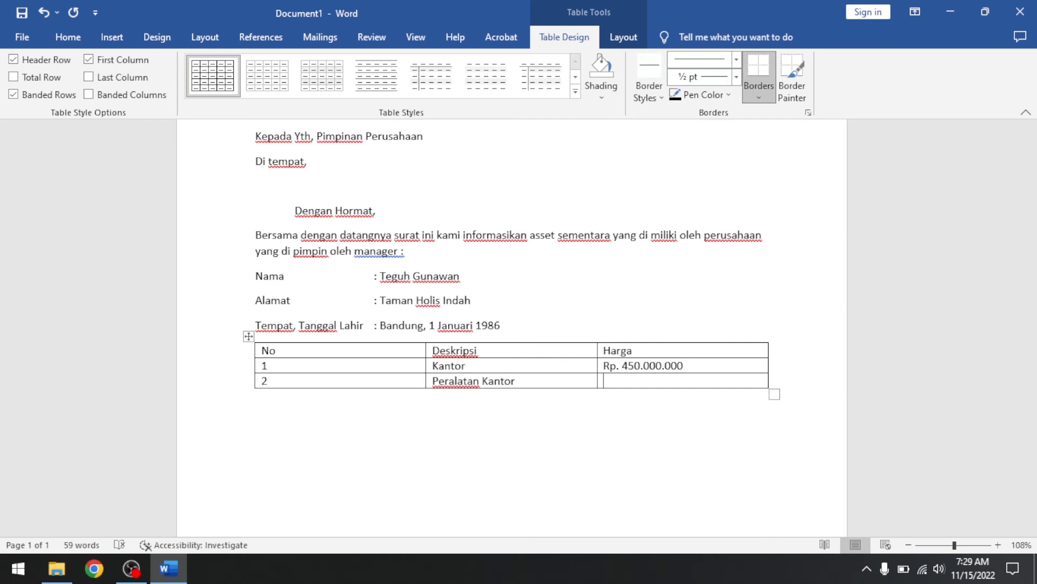
{"action": "key", "text": "Tab"}
{"action": "type", "text": "Rp. 125.000.000"}
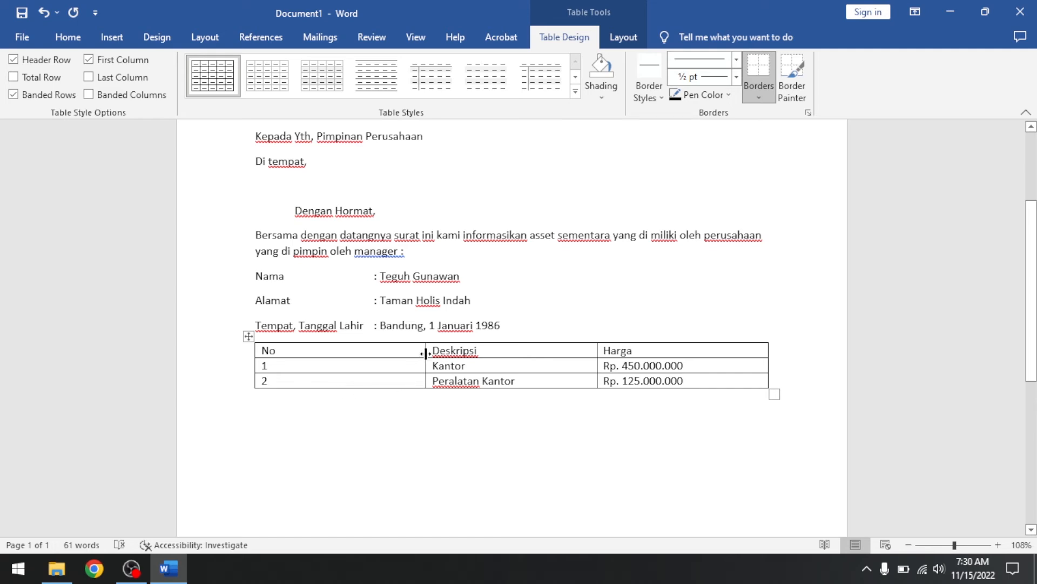
- Drag the No column narrower and AutoFit the Deskripsi column to its text
{"action": "left_click_drag", "start_coordinate": [425, 354], "coordinate": [291, 354]}
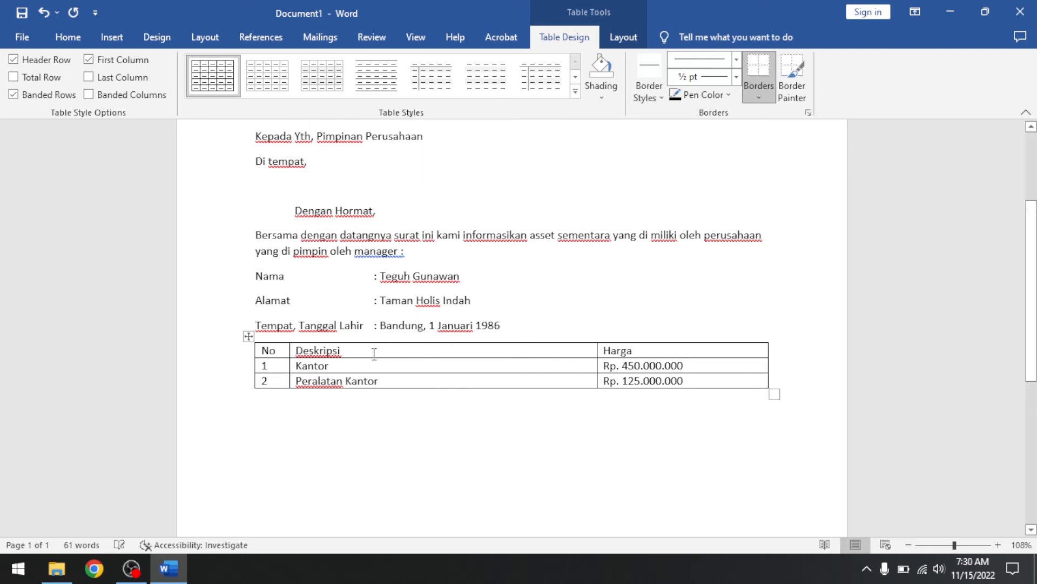
{"action": "double_click", "coordinate": [597, 350]}
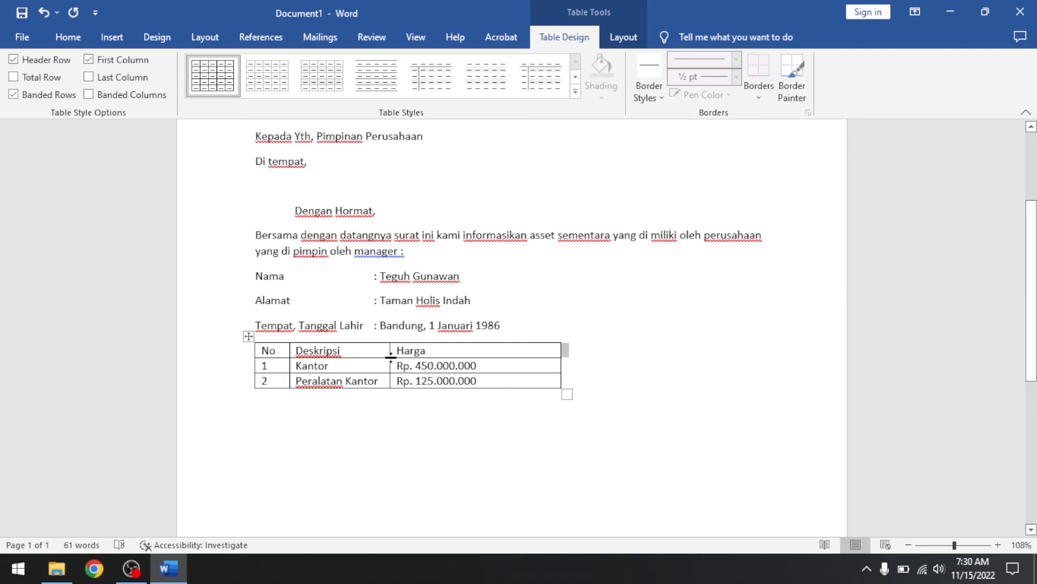
{"action": "left_click", "coordinate": [255, 350]}
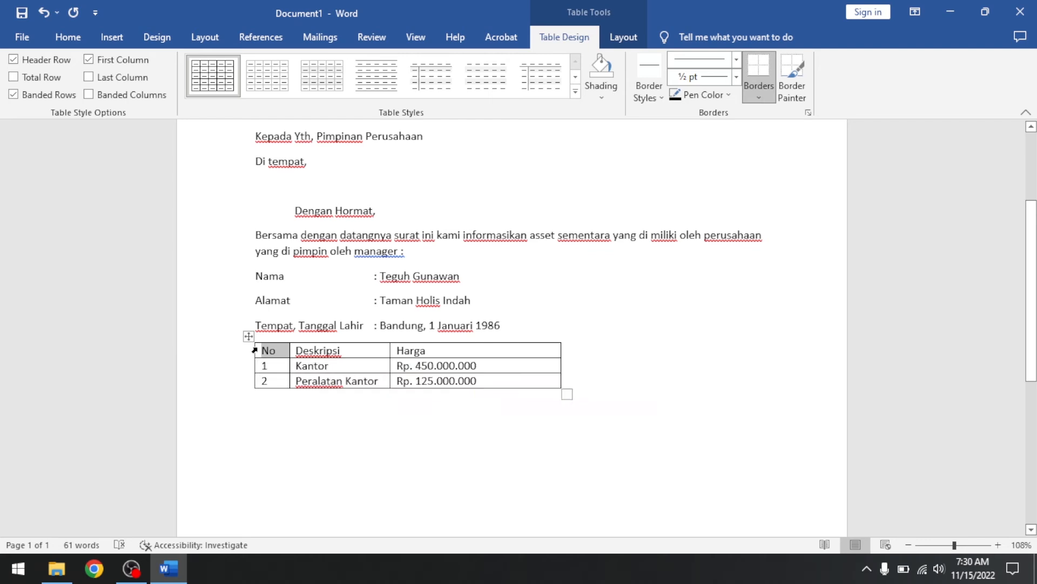
{"action": "double_click", "coordinate": [255, 350]}
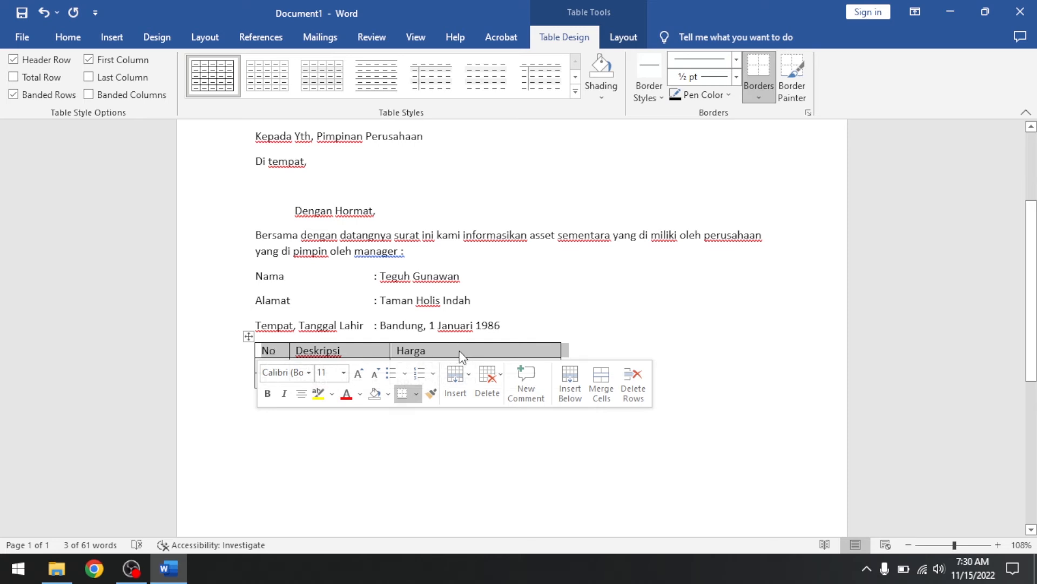
- Shade the table's header row gold
{"action": "left_click", "coordinate": [74, 42]}
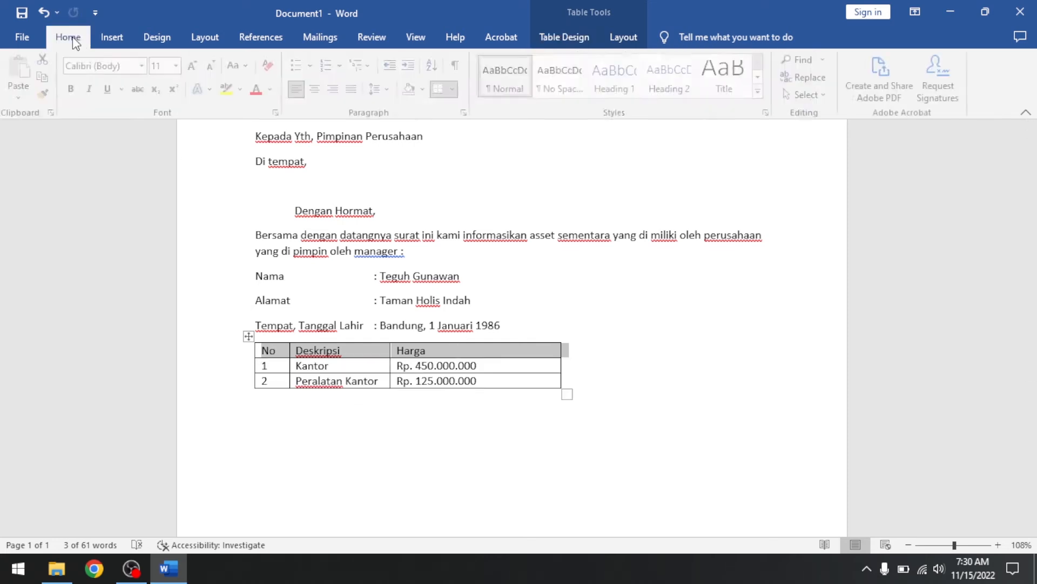
{"action": "left_click", "coordinate": [245, 90]}
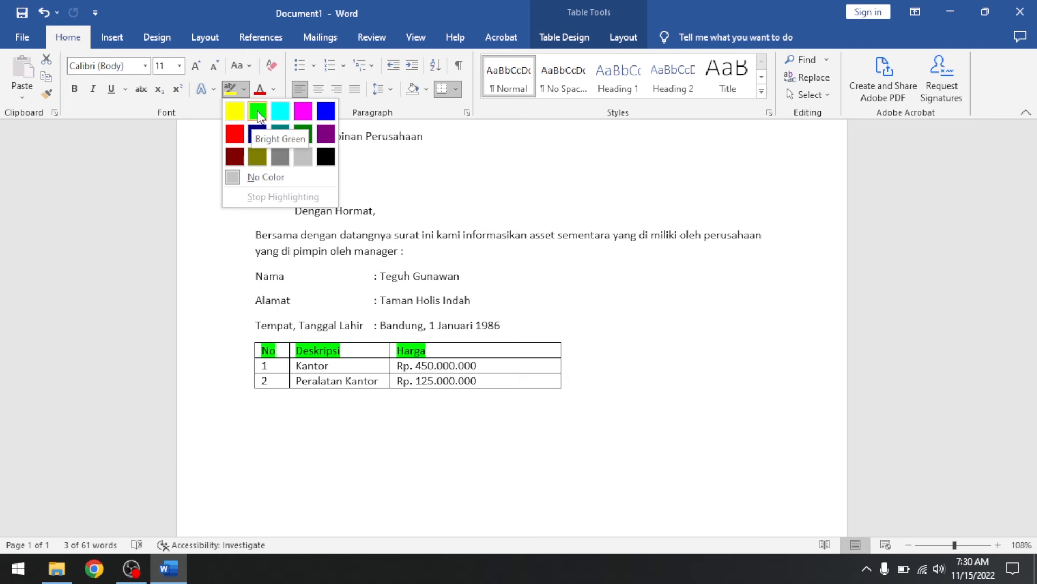
{"action": "left_click", "coordinate": [274, 91]}
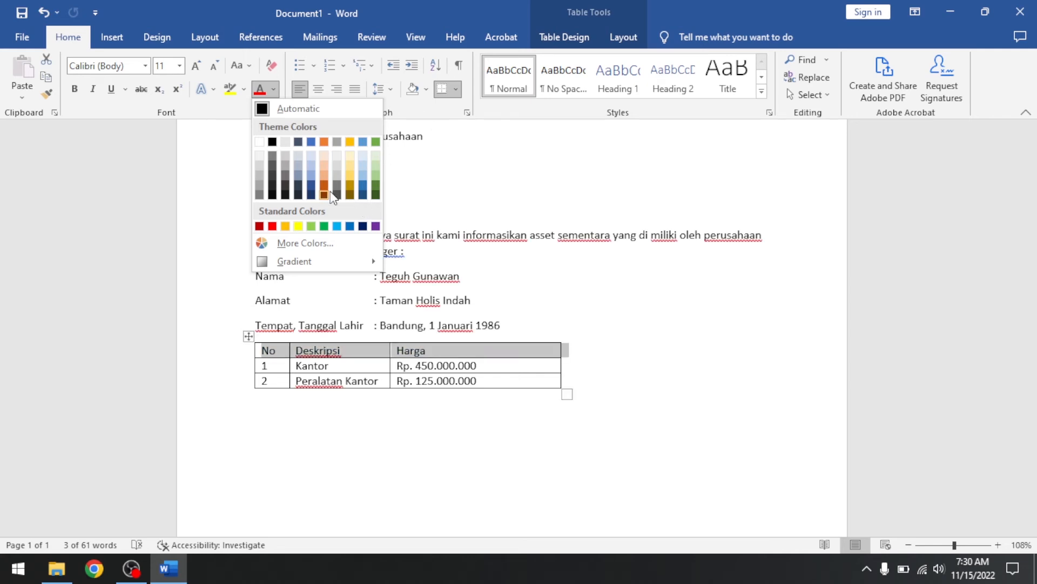
{"action": "left_click", "coordinate": [457, 91]}
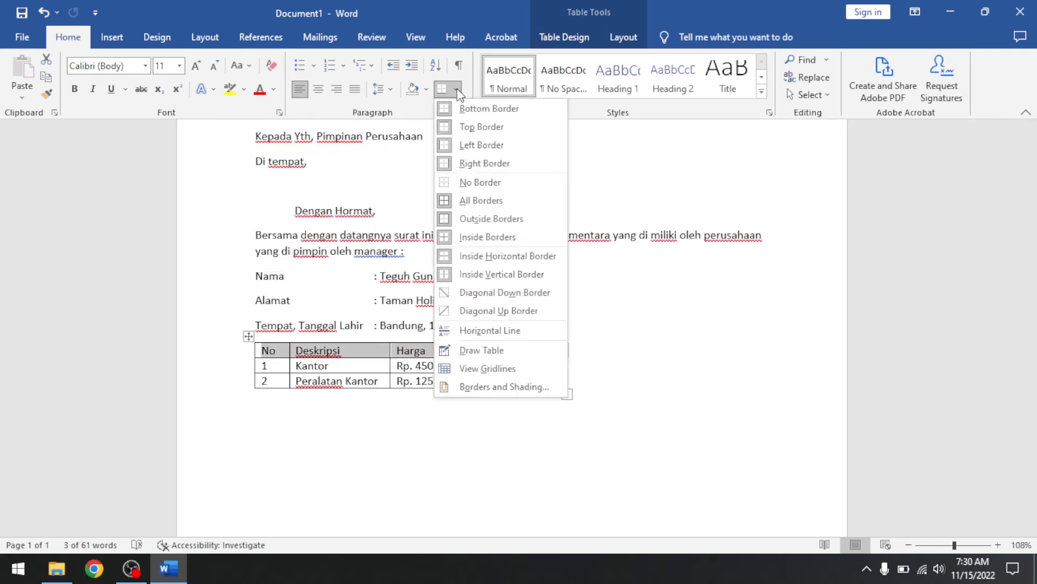
{"action": "left_click", "coordinate": [426, 90]}
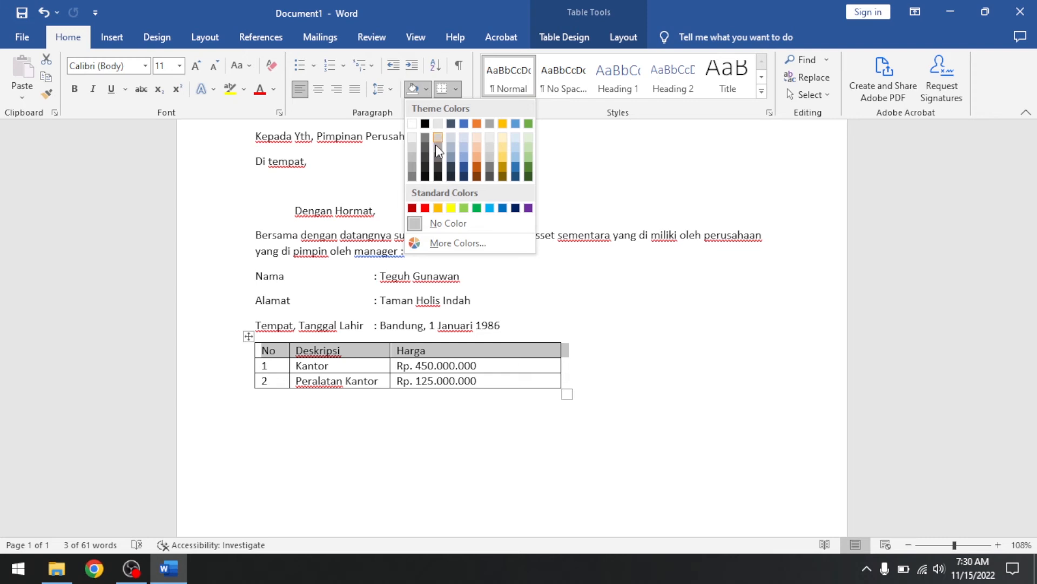
{"action": "left_click", "coordinate": [505, 150]}
{"action": "left_click", "coordinate": [478, 367]}
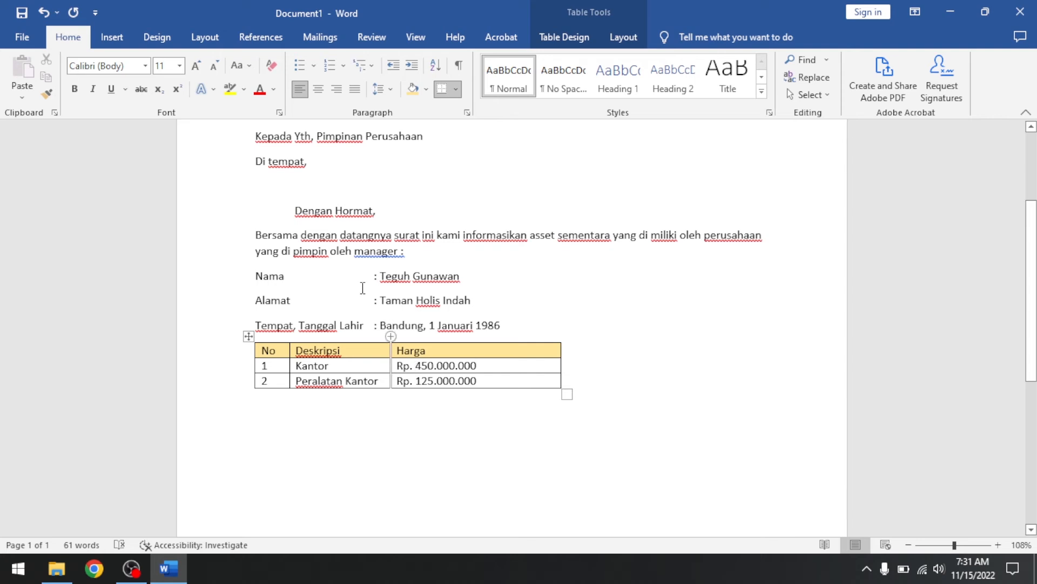
- Make the No, Deskripsi and Harga header labels bold at 14 pt
{"action": "double_click", "coordinate": [256, 352]}
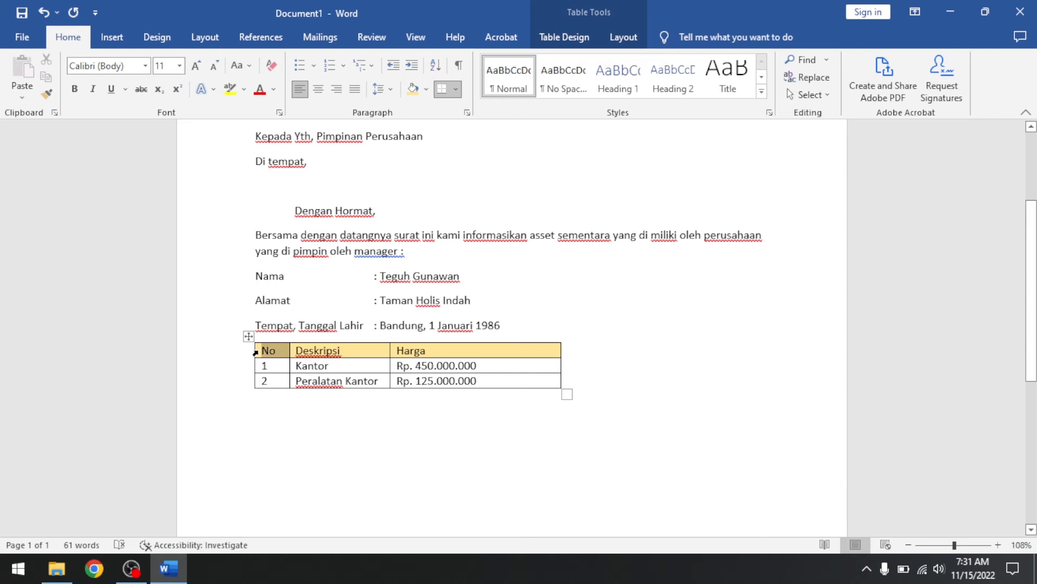
{"action": "left_click", "coordinate": [76, 89]}
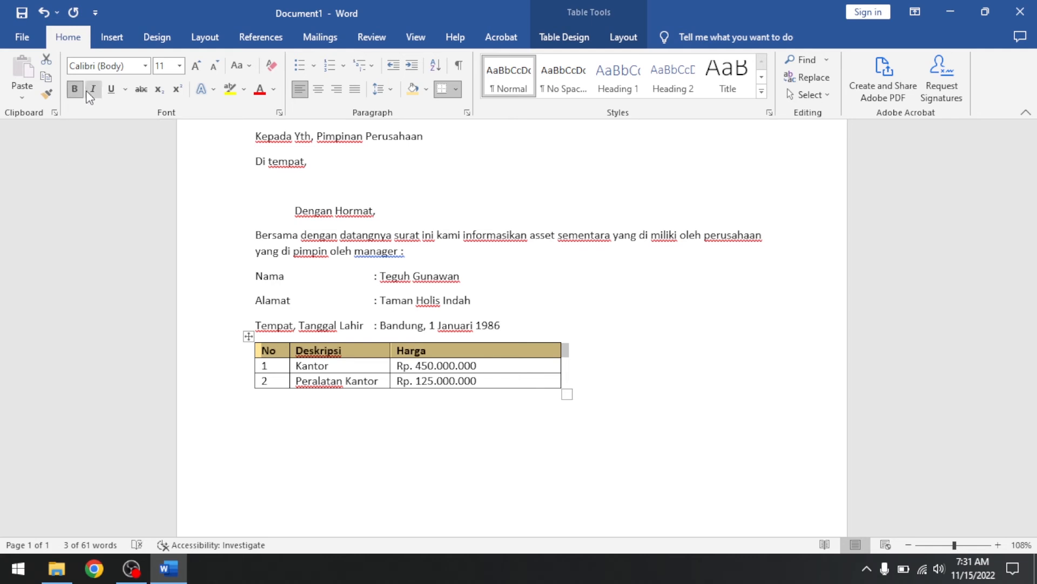
{"action": "left_click", "coordinate": [197, 67]}
{"action": "left_click", "coordinate": [195, 67]}
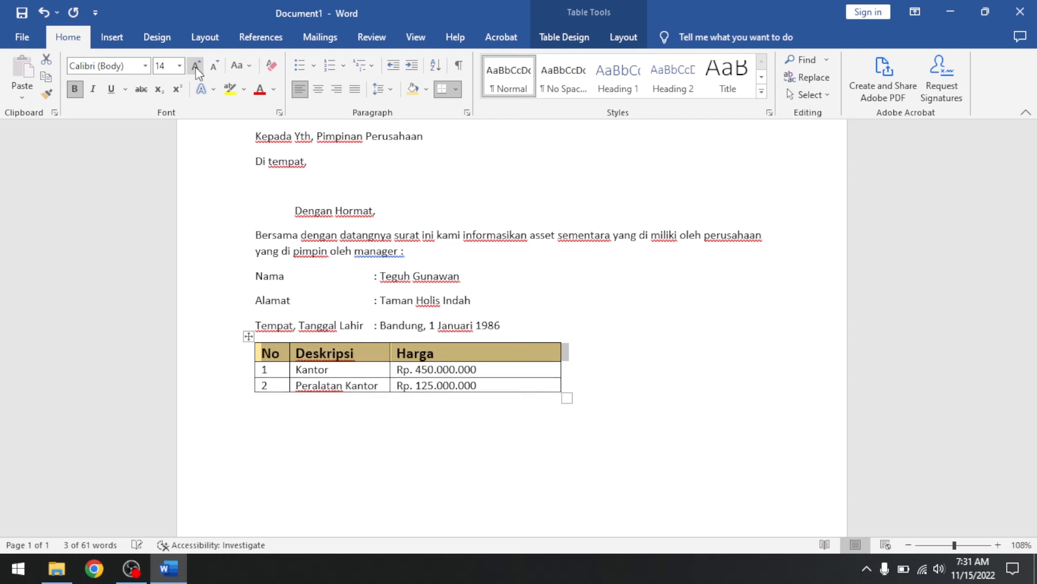
{"action": "left_click", "coordinate": [517, 369]}
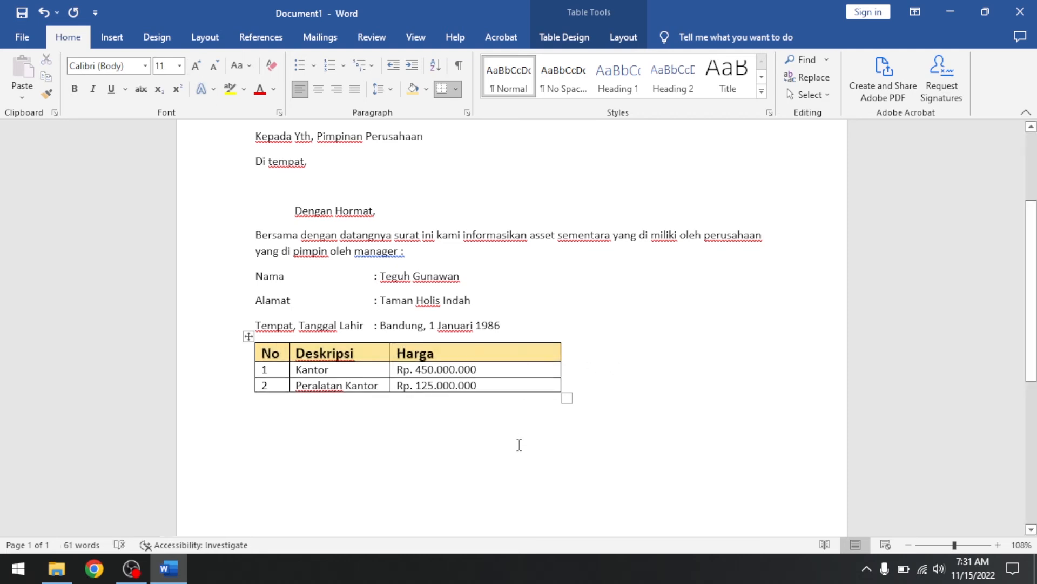
{"action": "left_click", "coordinate": [248, 336]}
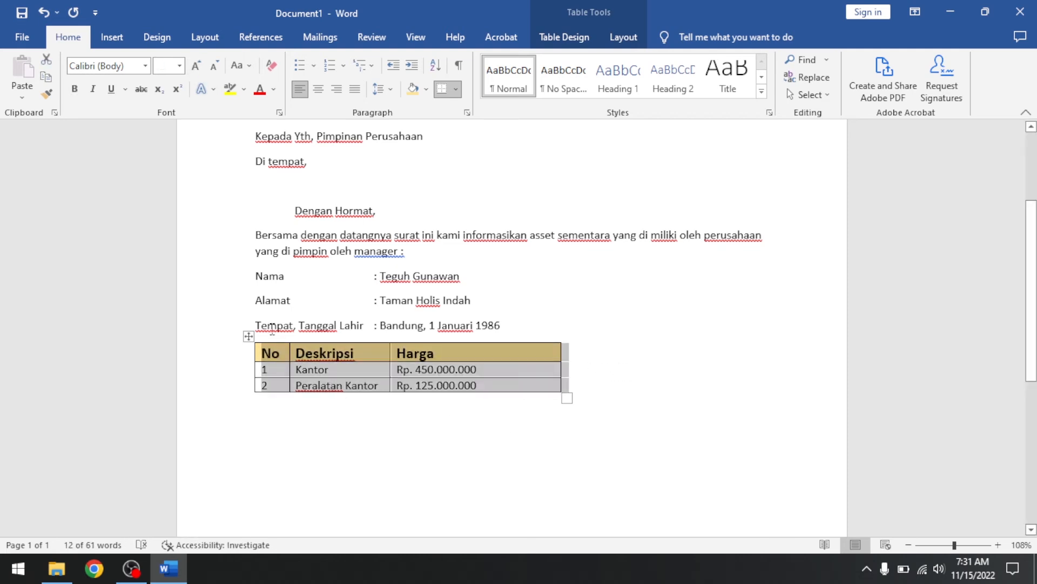
- Centre the asset table and add row 3: Mobil at Rp. 140.000.000
{"action": "left_click", "coordinate": [318, 90]}
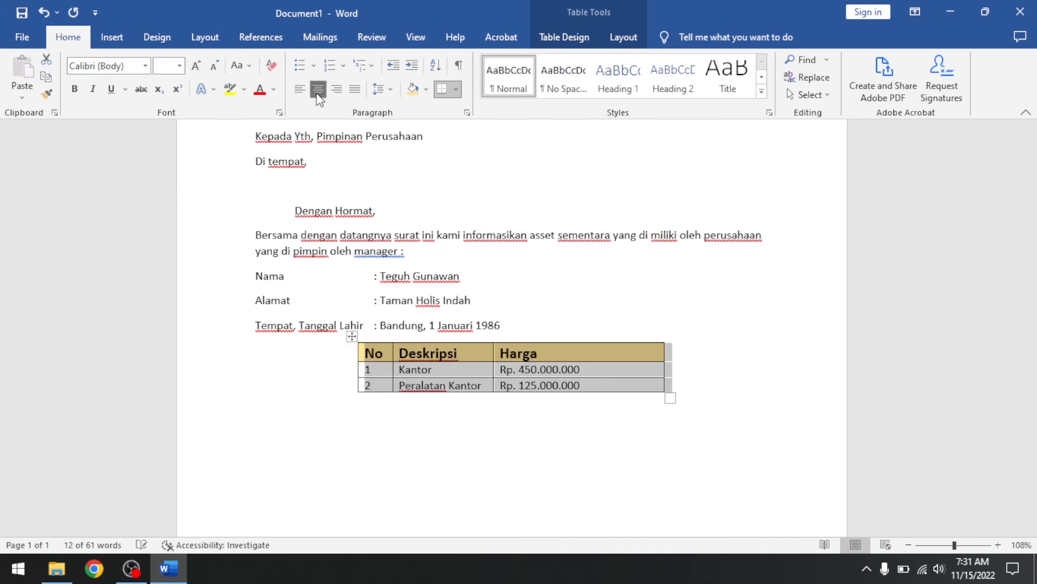
{"action": "left_click", "coordinate": [581, 367]}
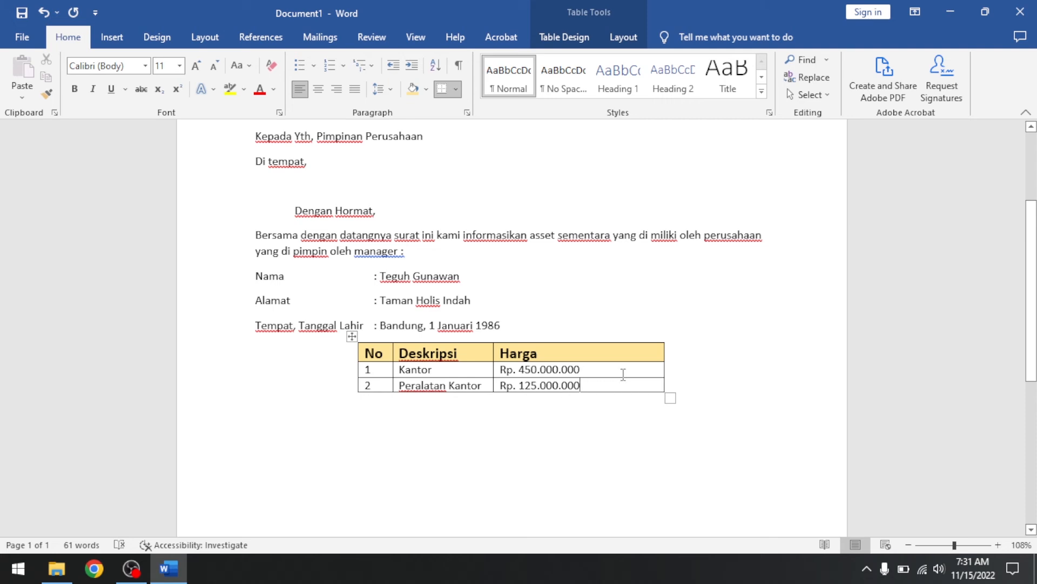
{"action": "left_click", "coordinate": [608, 384]}
{"action": "key", "text": "Tab"}
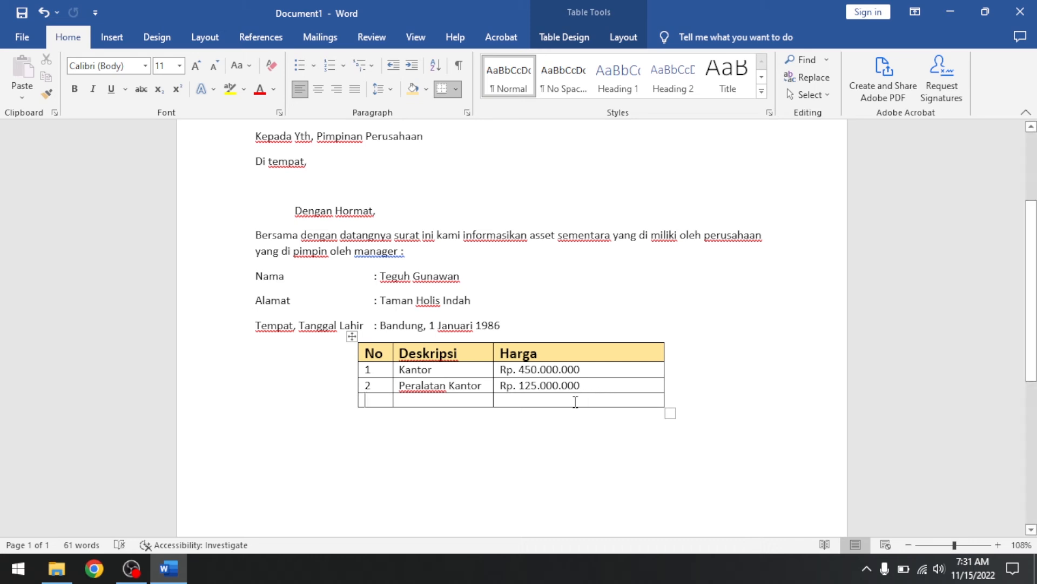
{"action": "type", "text": "3"}
{"action": "type", "text": "Mobil"}
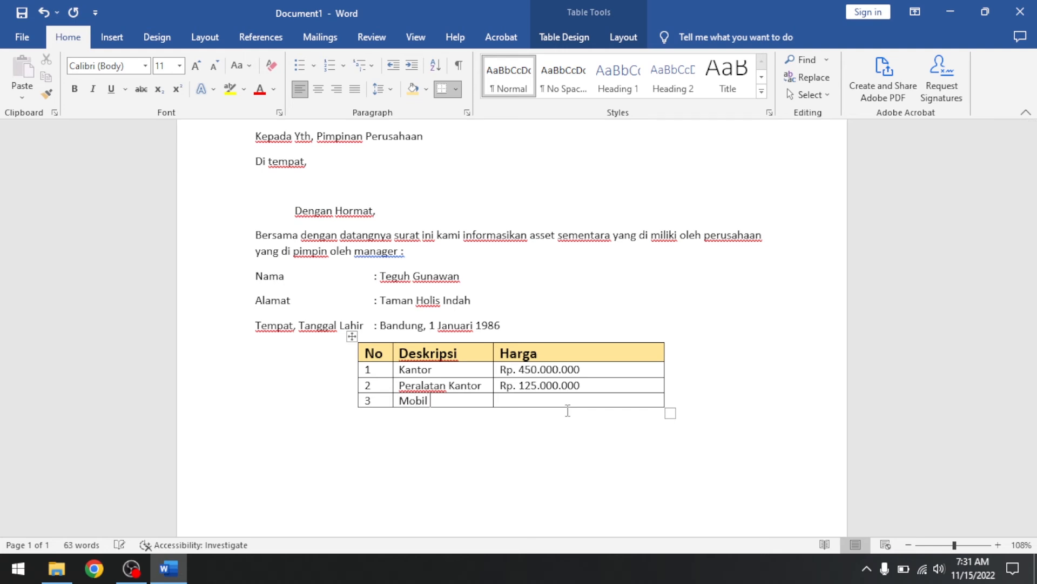
{"action": "type", "text": "Rp. 140.000.000"}
- Add row 4: Motor at Rp.15.000.000
{"action": "key", "text": "Tab"}
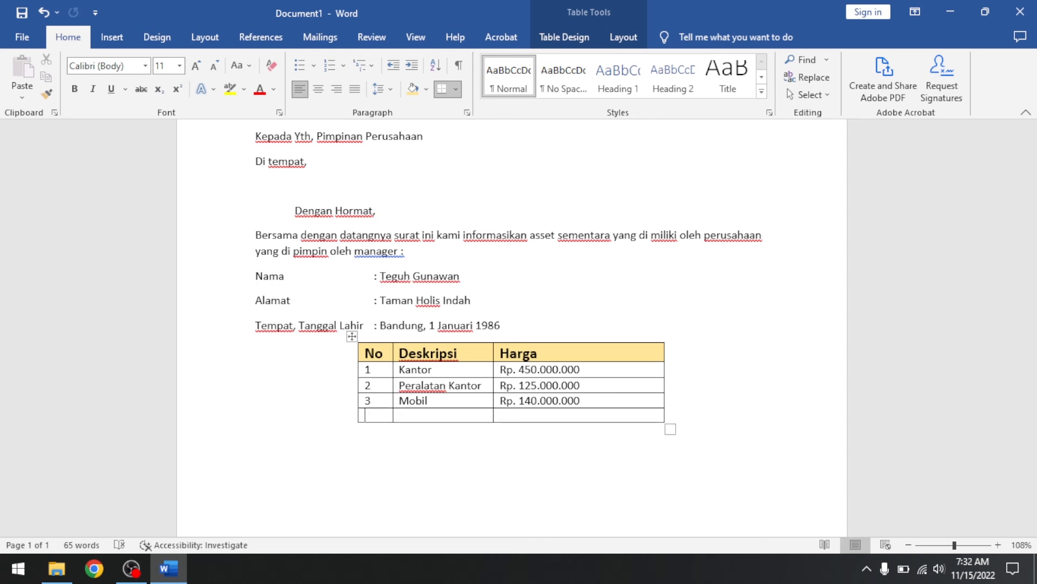
{"action": "type", "text": "4"}
{"action": "key", "text": "Tab"}
{"action": "type", "text": "Motor"}
{"action": "key", "text": "Tab"}
{"action": "type", "text": "Rp.15.000.000"}
{"action": "left_click", "coordinate": [624, 382]}
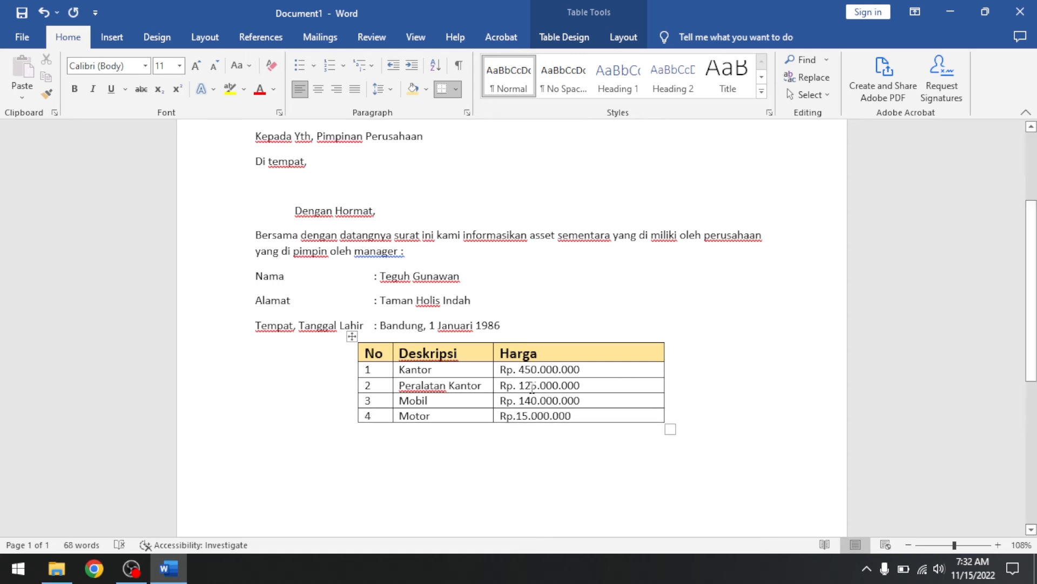
- Centre the header row, right-align the Harga values in rows 1–4, and append an empty fifth row
{"action": "left_click", "coordinate": [357, 355]}
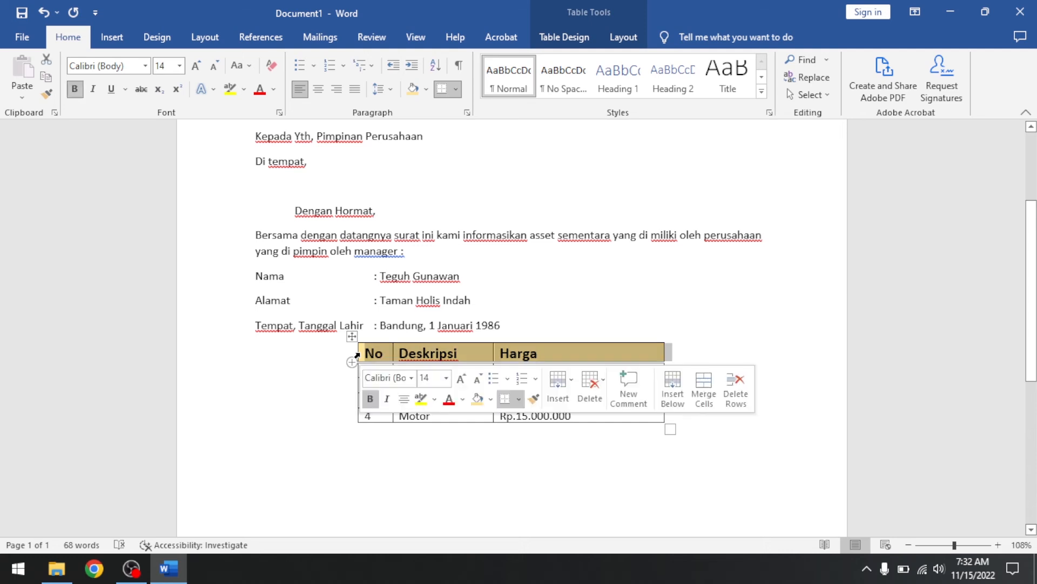
{"action": "left_click", "coordinate": [320, 92]}
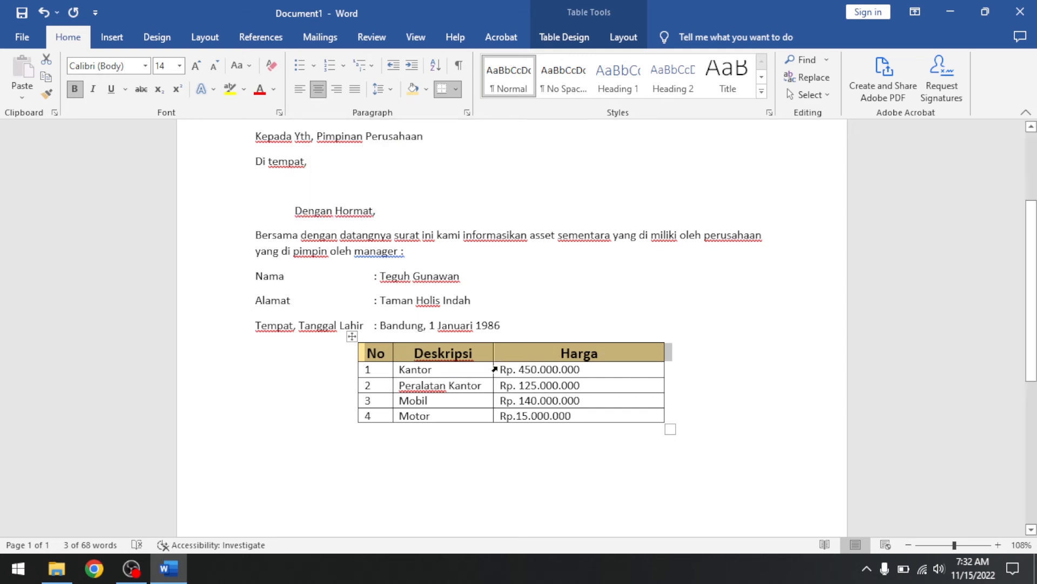
{"action": "left_click_drag", "start_coordinate": [494, 369], "coordinate": [500, 416]}
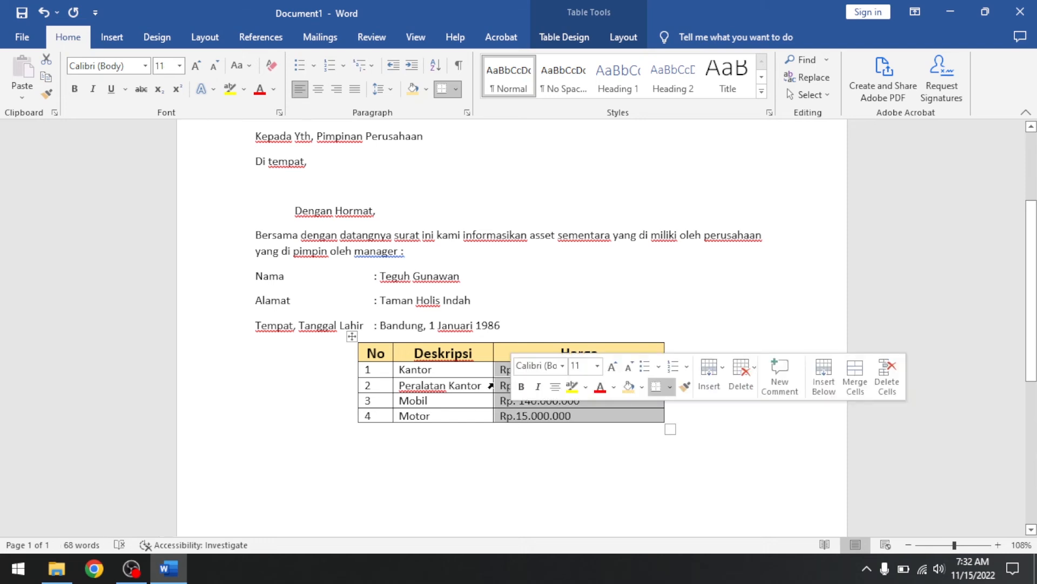
{"action": "left_click", "coordinate": [335, 89]}
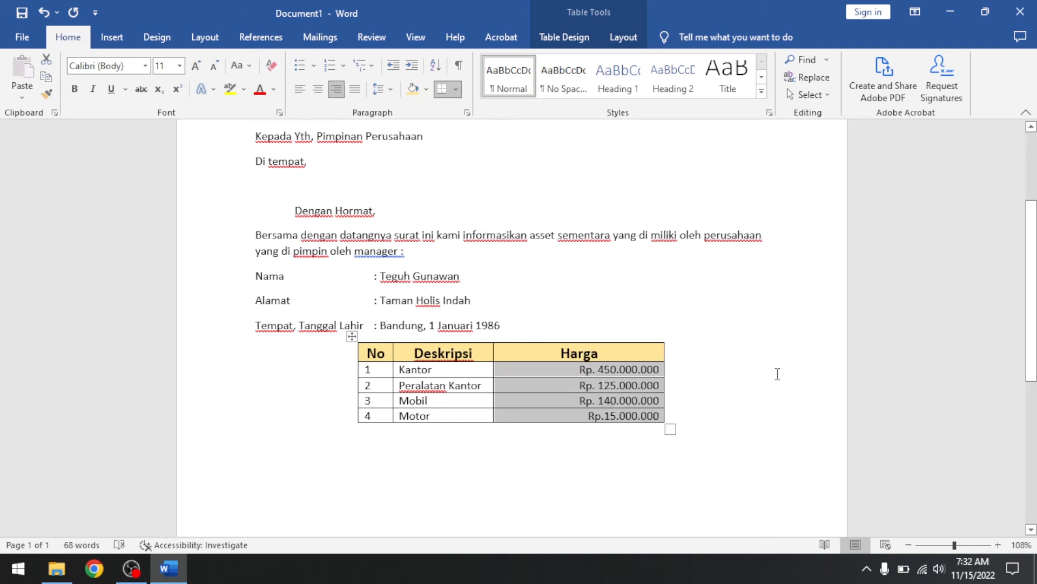
{"action": "left_click", "coordinate": [656, 416]}
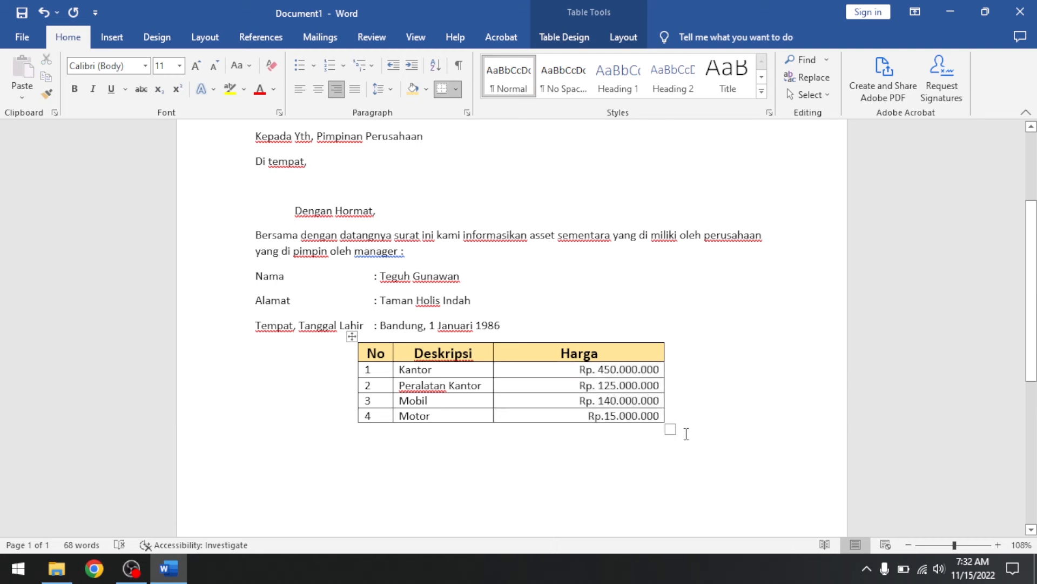
{"action": "key", "text": "Tab"}
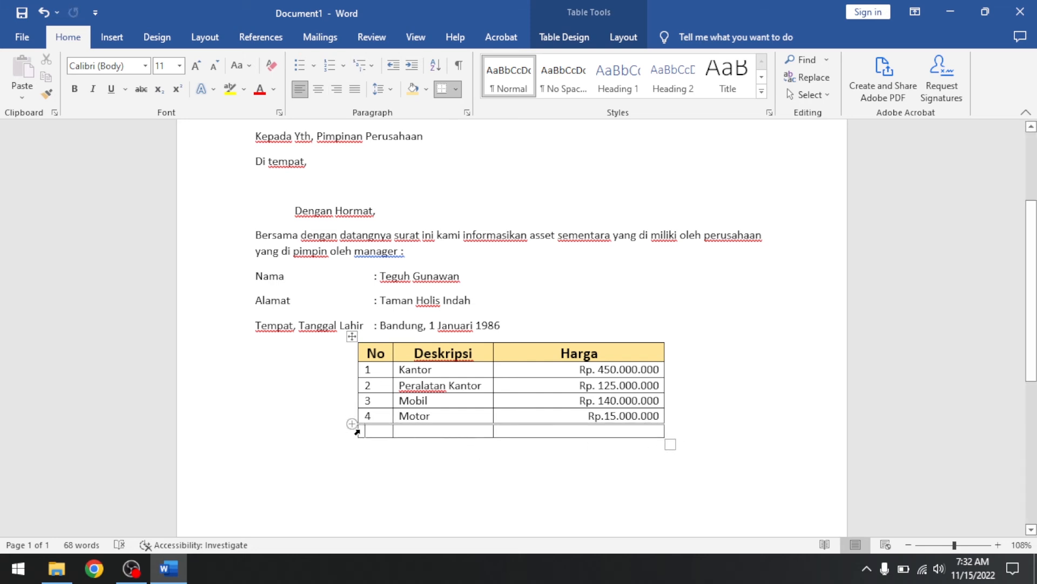
- Merge the last row's first two cells and add a bold, right-aligned TOTAL label
{"action": "left_click_drag", "start_coordinate": [373, 431], "coordinate": [427, 431]}
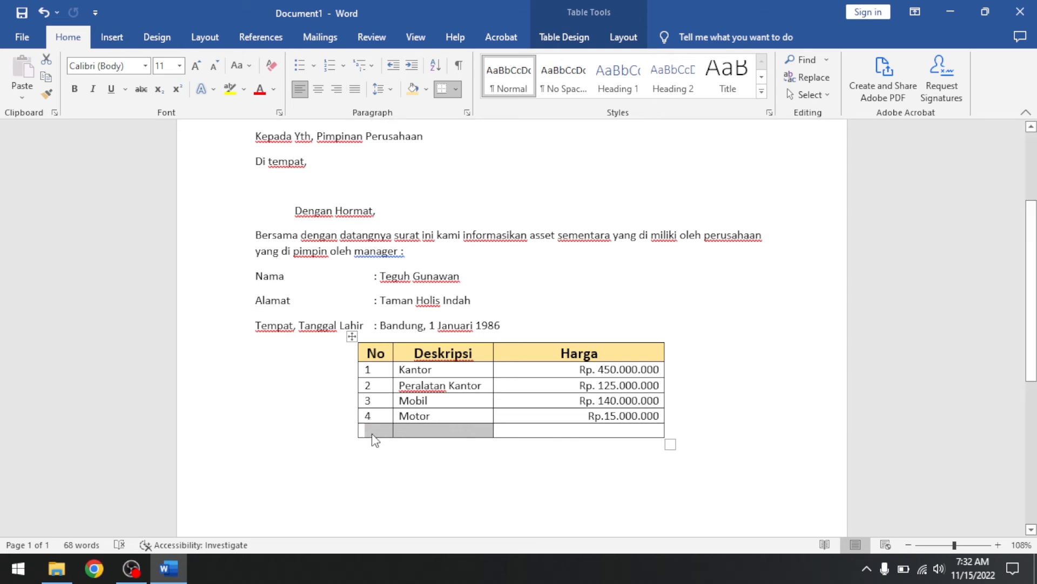
{"action": "right_click", "coordinate": [443, 435]}
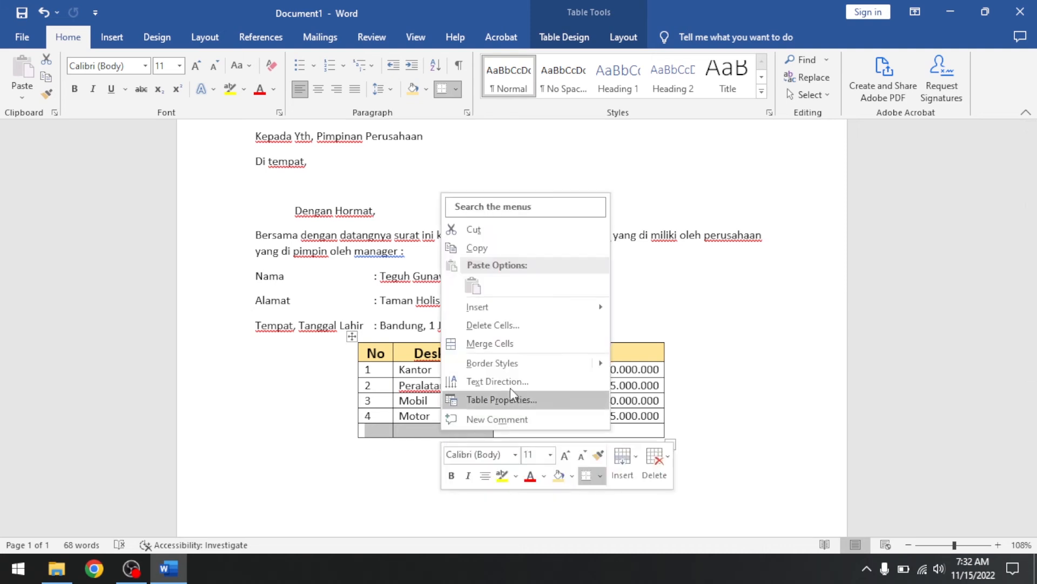
{"action": "left_click", "coordinate": [520, 349]}
{"action": "left_click", "coordinate": [444, 436]}
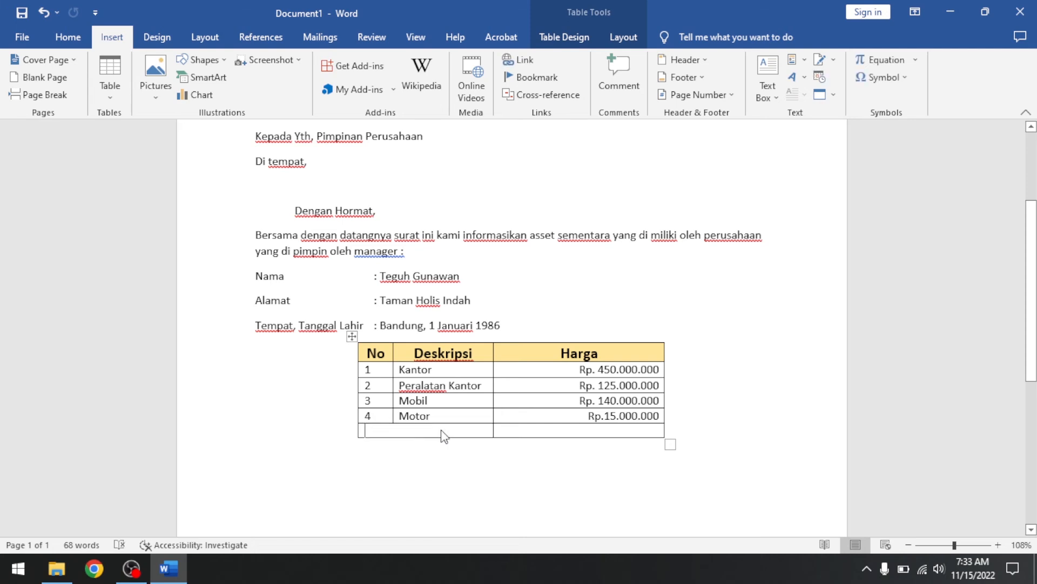
{"action": "type", "text": "TOTAL"}
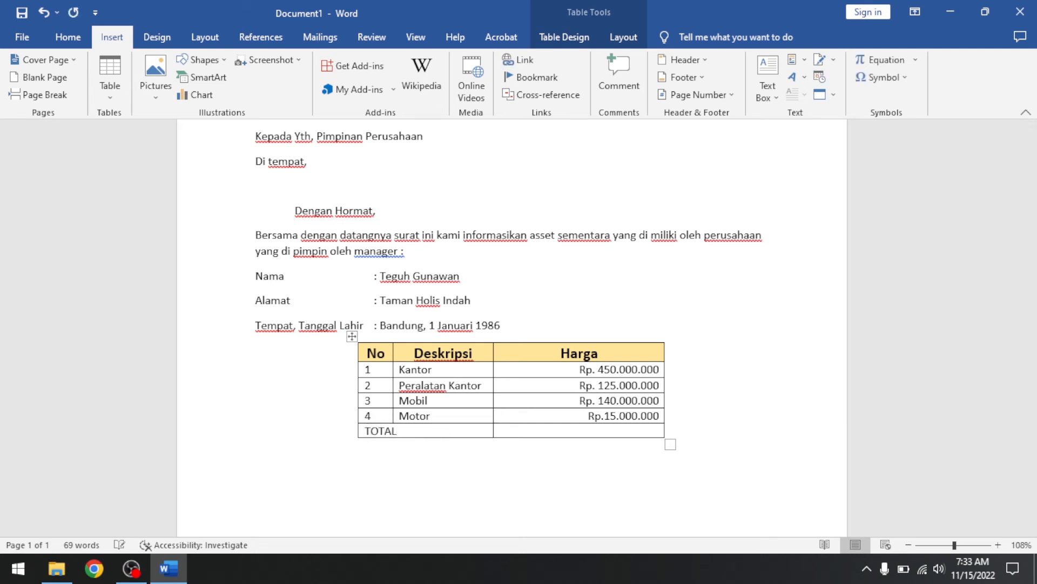
{"action": "key", "text": "shift+Home"}
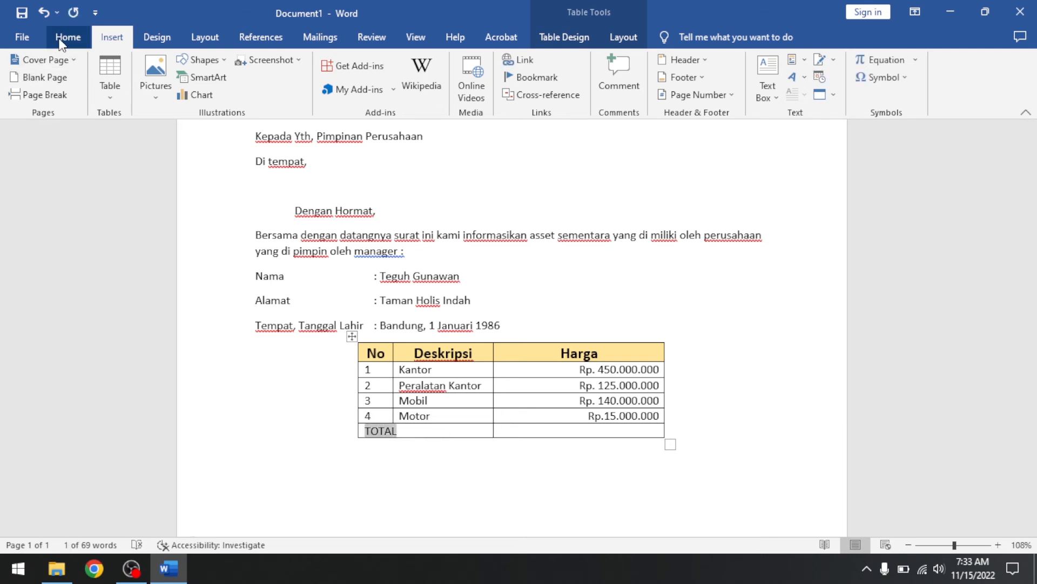
{"action": "left_click", "coordinate": [61, 39]}
{"action": "left_click", "coordinate": [74, 89]}
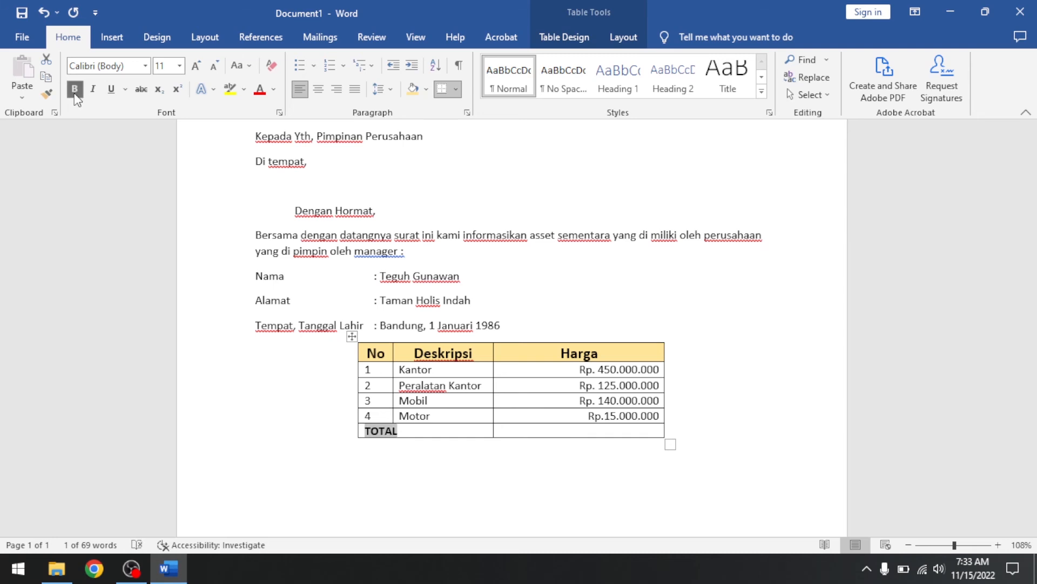
{"action": "left_click", "coordinate": [336, 90]}
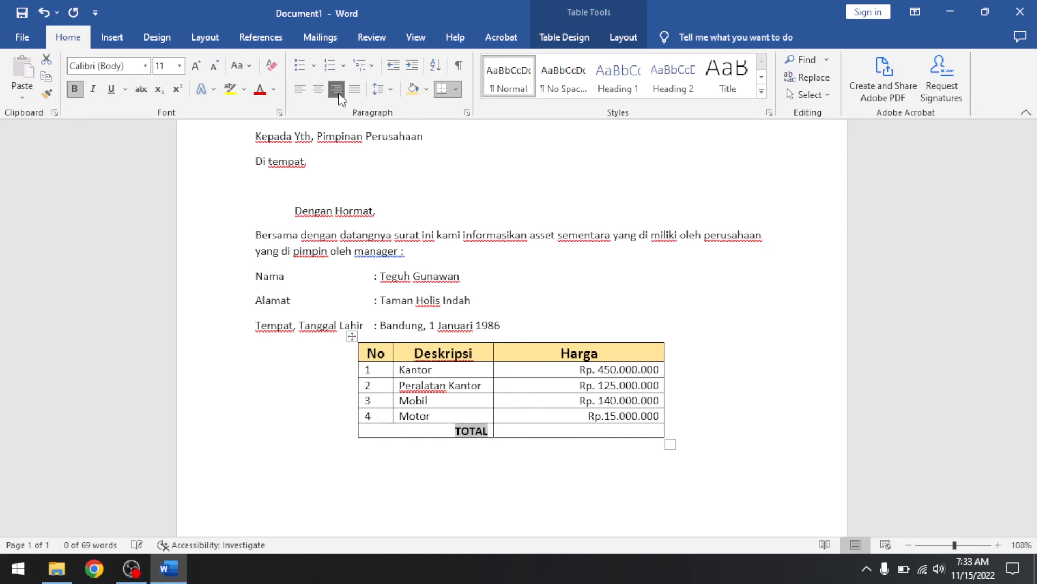
- Enter Rp. 730.000.000 in the TOTAL Harga cell and format it red, bold, size 12
{"action": "left_click", "coordinate": [607, 431]}
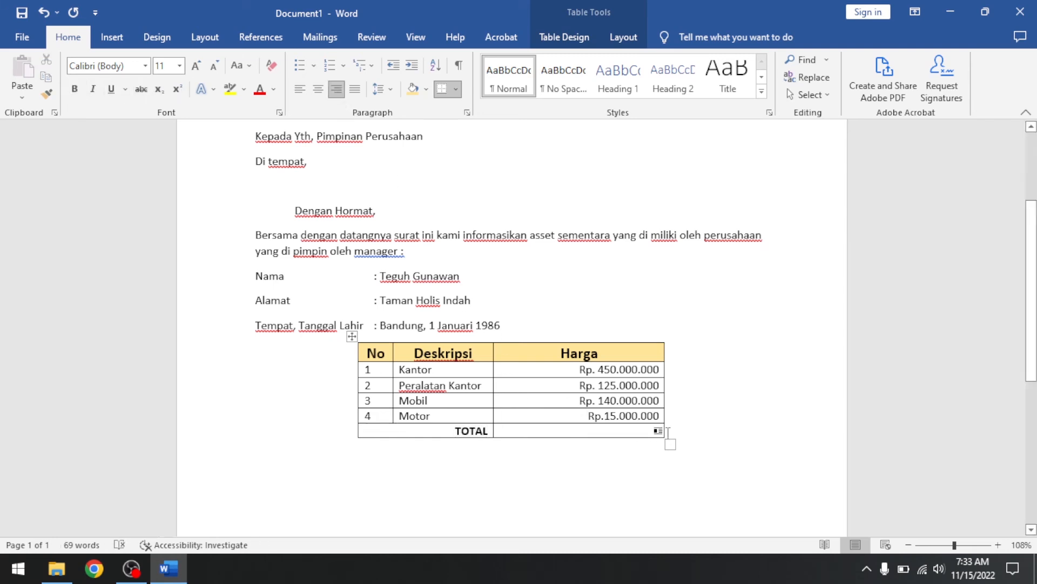
{"action": "type", "text": "Rp"}
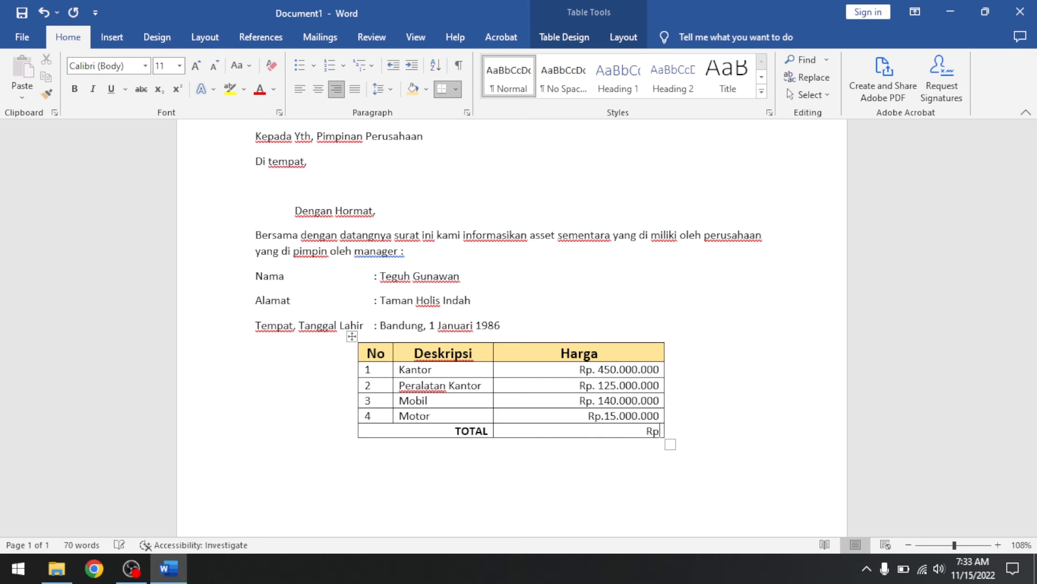
{"action": "type", "text": "."}
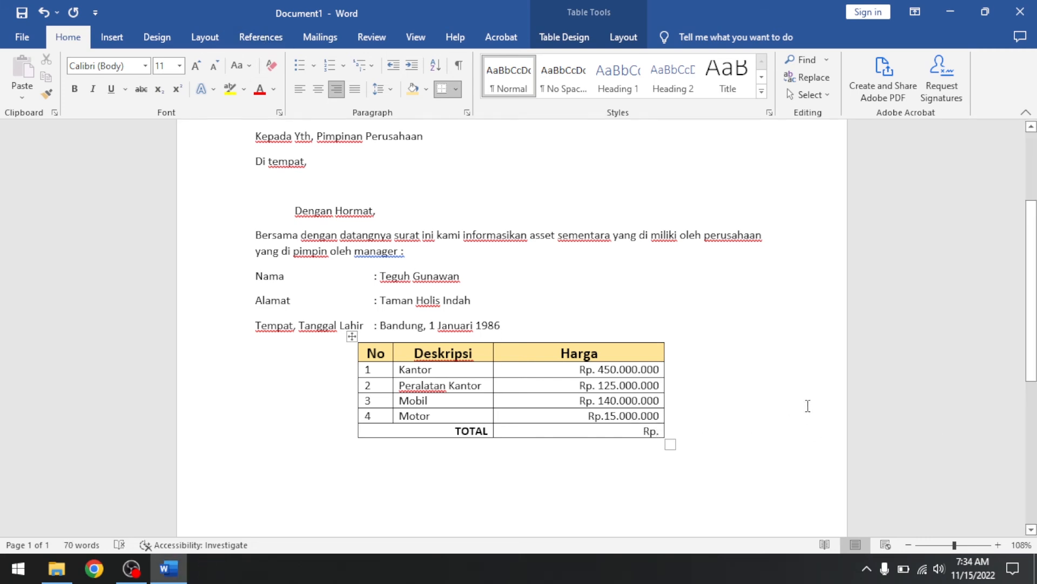
{"action": "type", "text": " 730"}
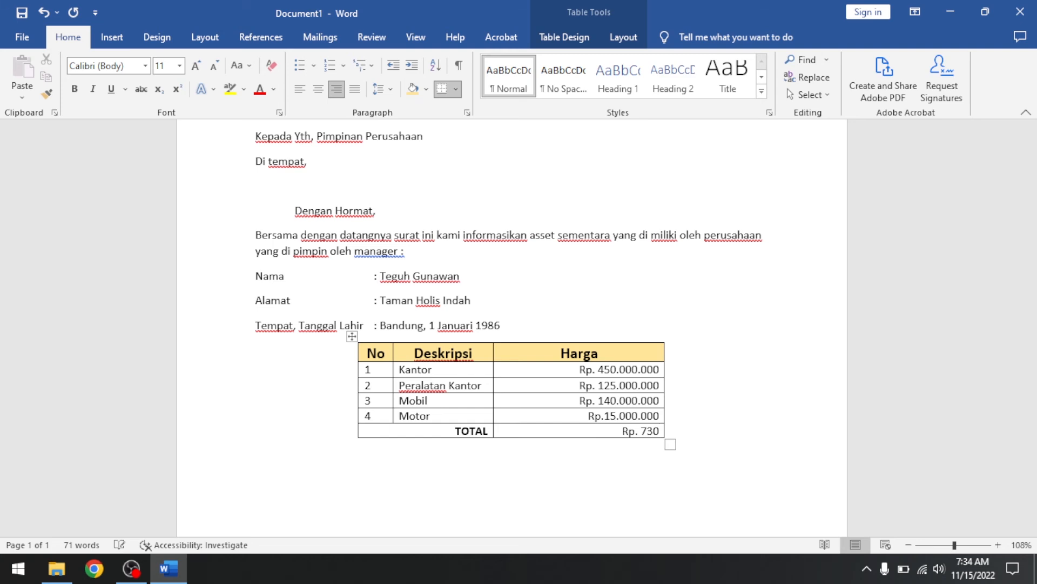
{"action": "type", "text": ".000.000"}
{"action": "triple_click", "coordinate": [620, 430]}
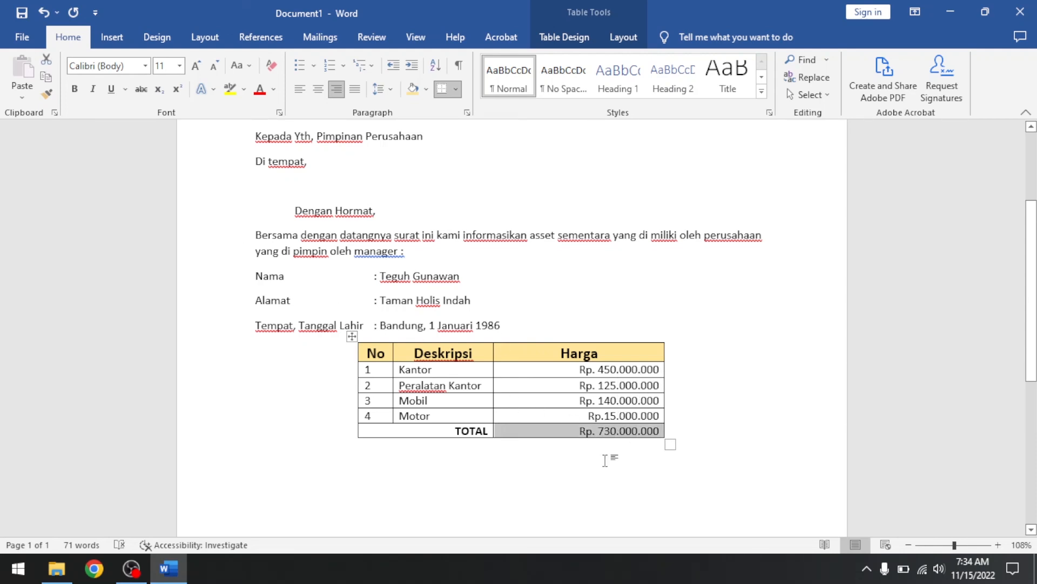
{"action": "left_click", "coordinate": [261, 93]}
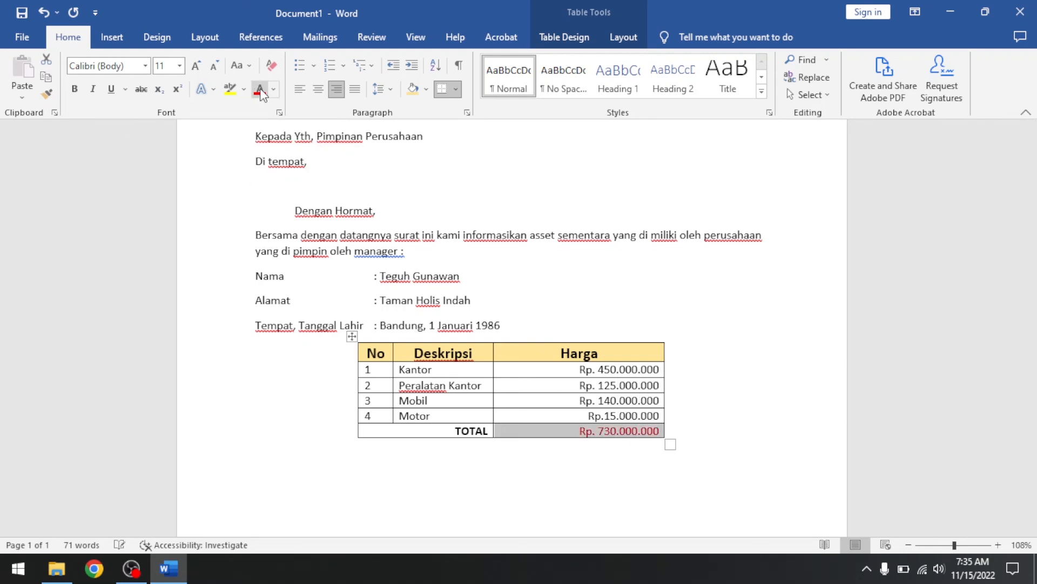
{"action": "left_click", "coordinate": [75, 89]}
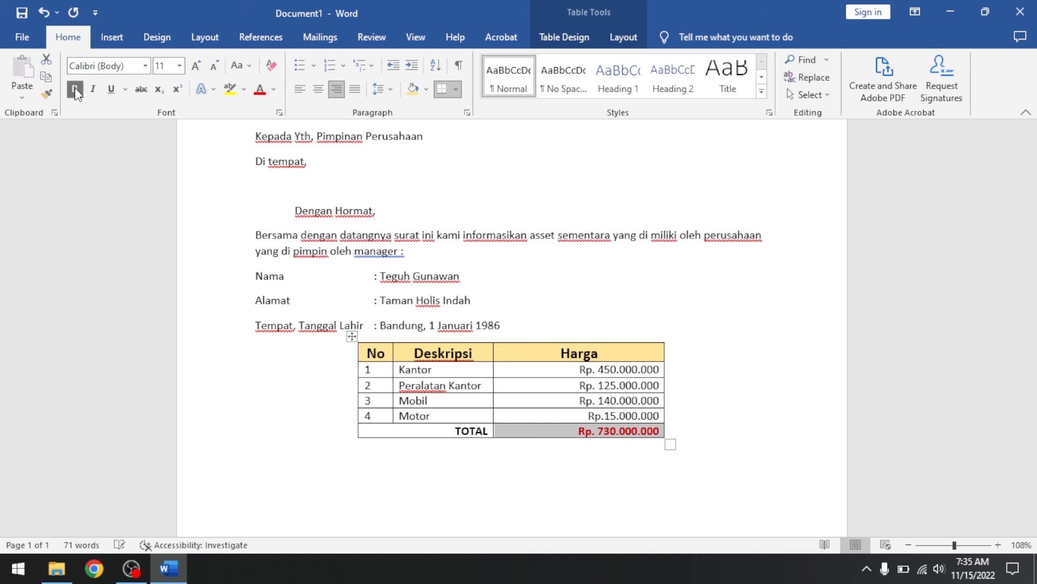
{"action": "left_click", "coordinate": [194, 66]}
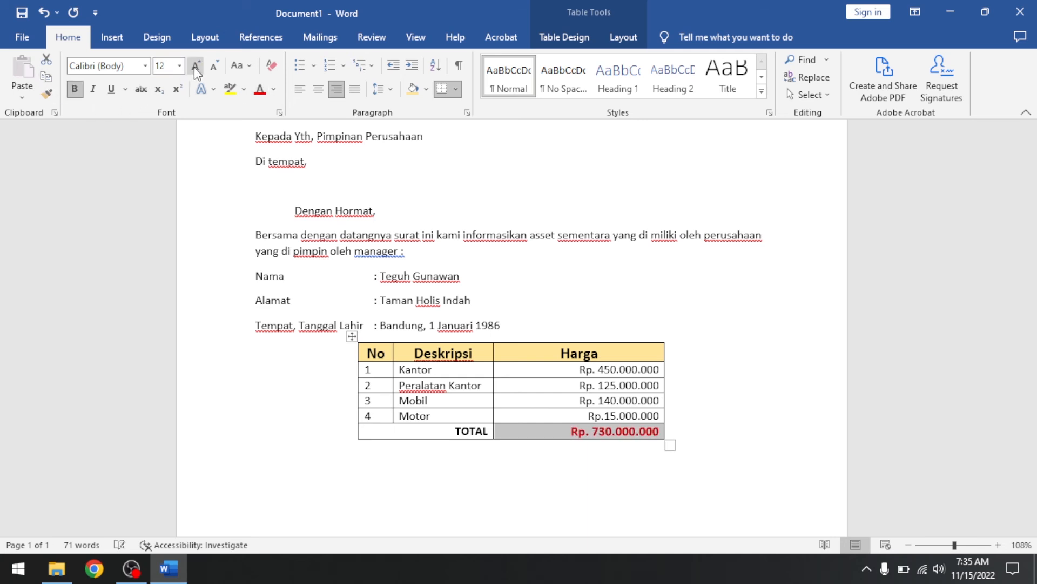
{"action": "left_click", "coordinate": [832, 442]}
{"action": "scroll", "coordinate": [707, 397], "scroll_direction": "down", "scroll_amount": 1}
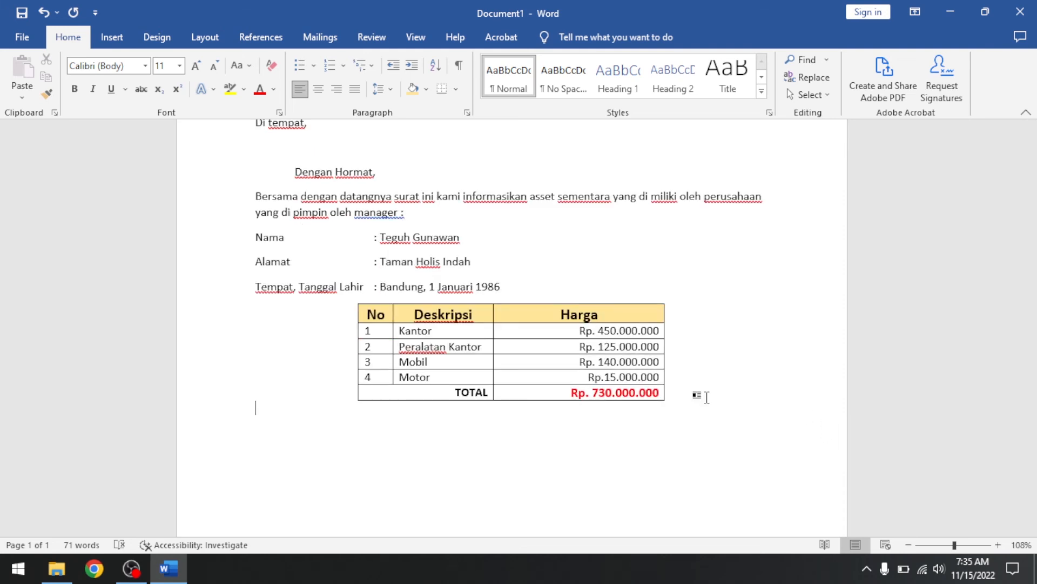
- Write 'Demikian informasi asset yang kami laporkan untuk keperluan perusahaan sbb :' under the table, then start a new line
{"action": "type", "text": "Demikian informasi asset yang kami laporkan untuk keperluan perusahaan sbb :"}
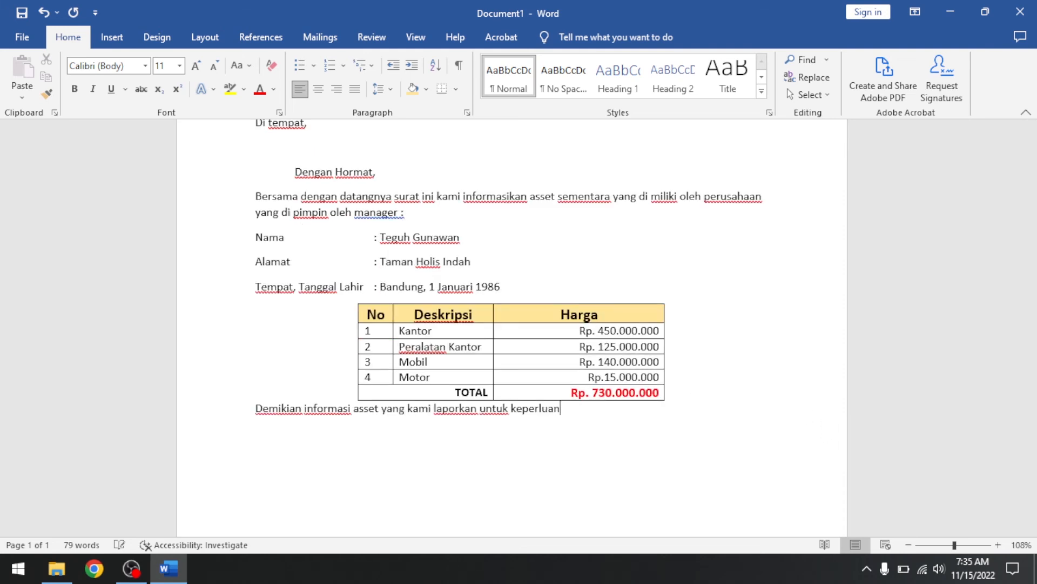
{"action": "key", "text": "Return"}
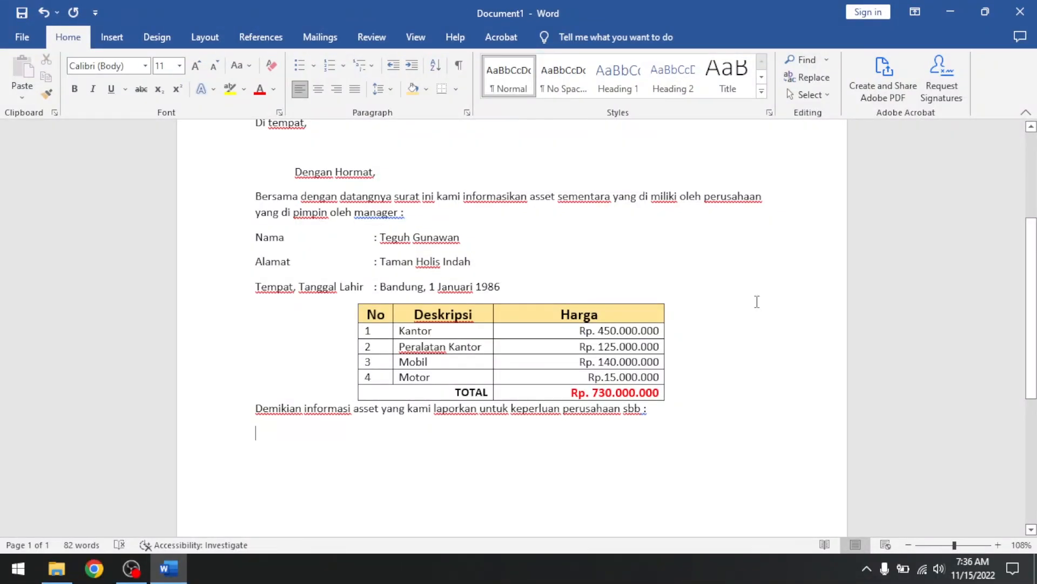
- Apply default bullets to the empty line and enter 'Renovasi Kantor' as the first item
{"action": "left_click", "coordinate": [312, 69]}
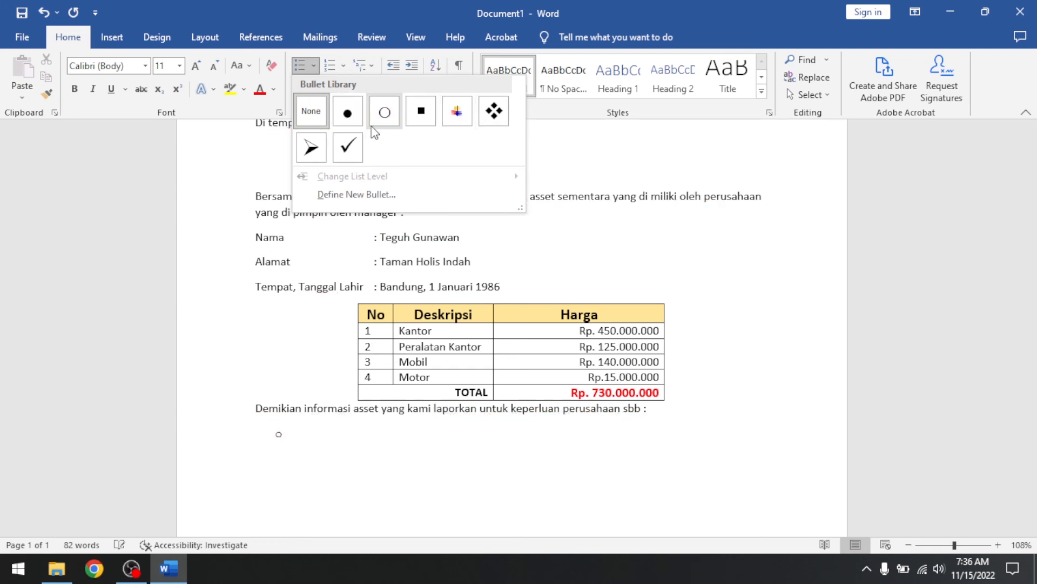
{"action": "left_click", "coordinate": [344, 66]}
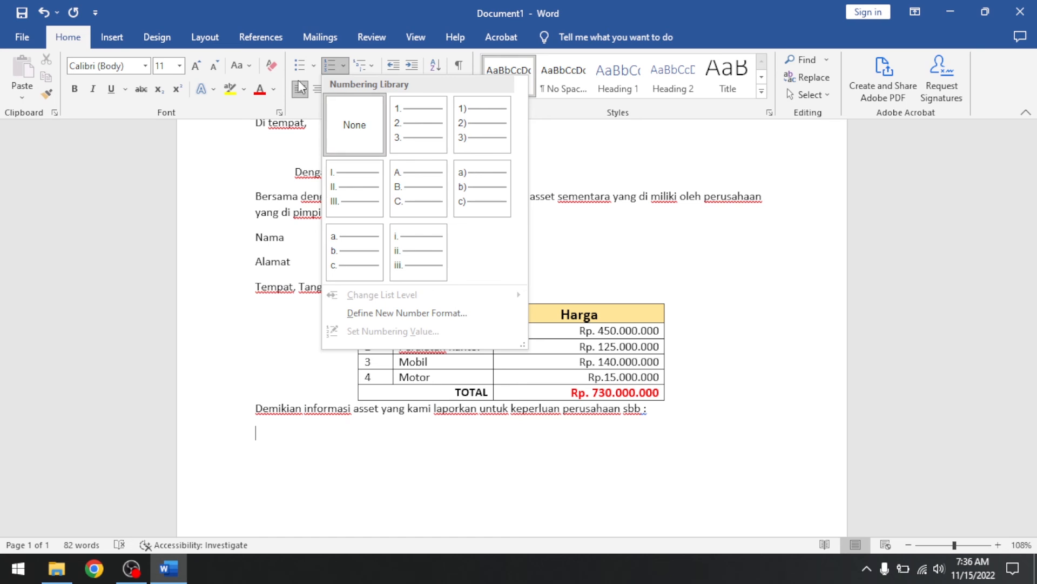
{"action": "left_click", "coordinate": [314, 67]}
{"action": "left_click", "coordinate": [314, 67]}
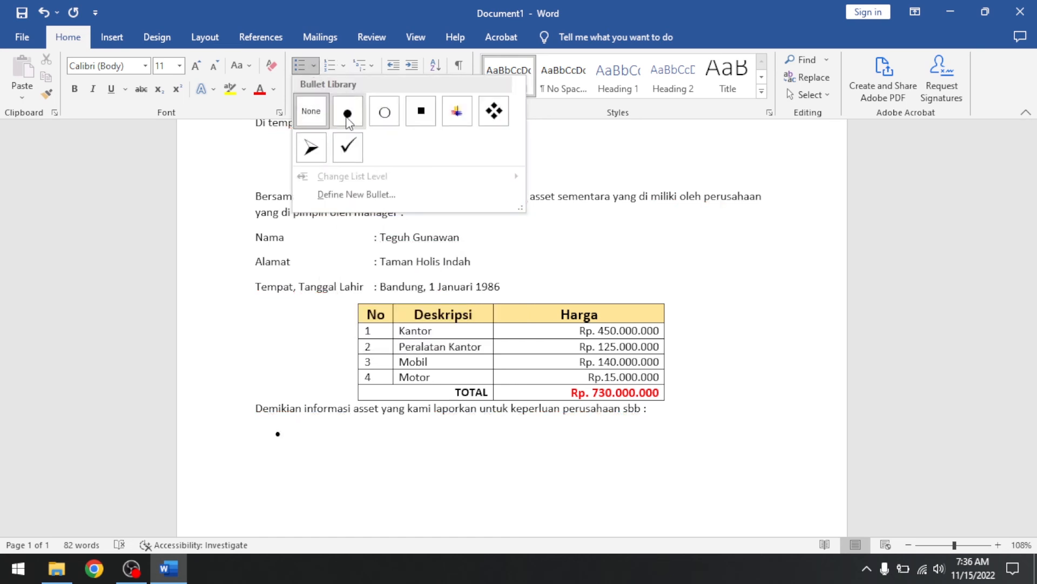
{"action": "left_click", "coordinate": [310, 111]}
{"action": "left_click", "coordinate": [299, 66]}
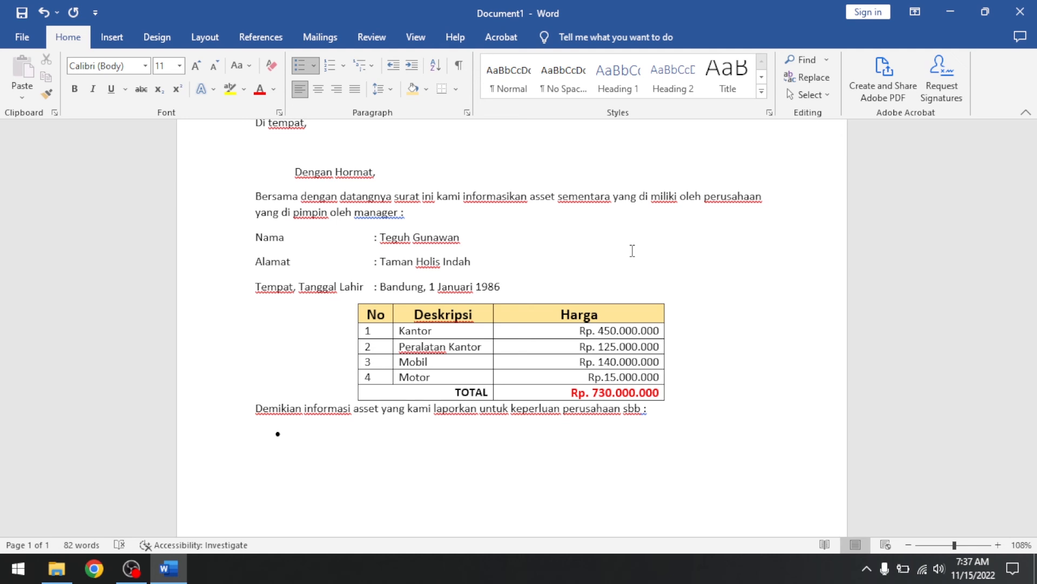
{"action": "type", "text": "Renovasi Kantor"}
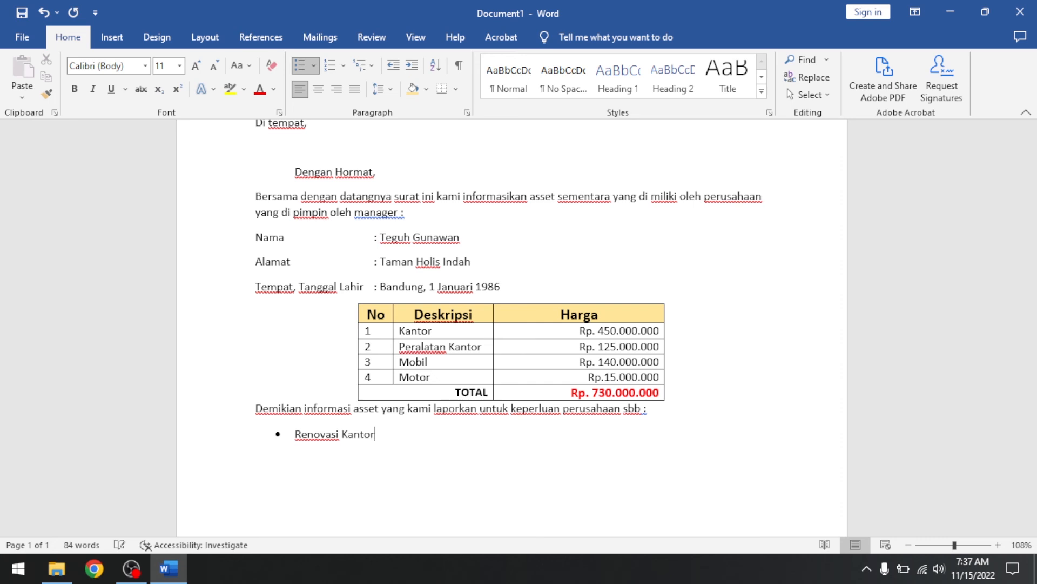
{"action": "key", "text": "Return"}
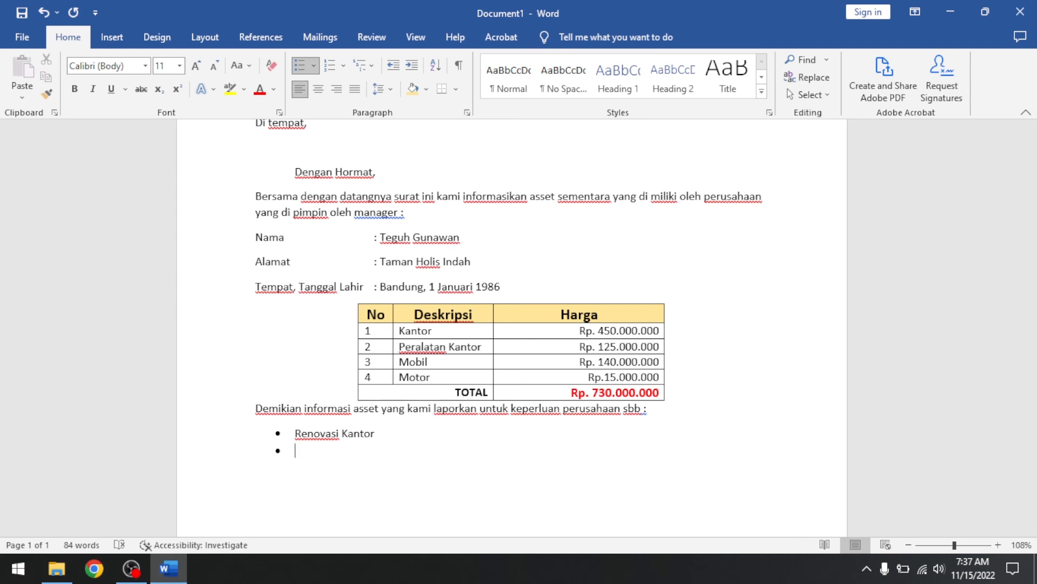
- Nest sub-items Perbaikan Pintu, Perbaikan WC and Pemasangan AC under Renovasi Kantor
{"action": "key", "text": "Tab"}
{"action": "type", "text": "Perbaikan Pn"}
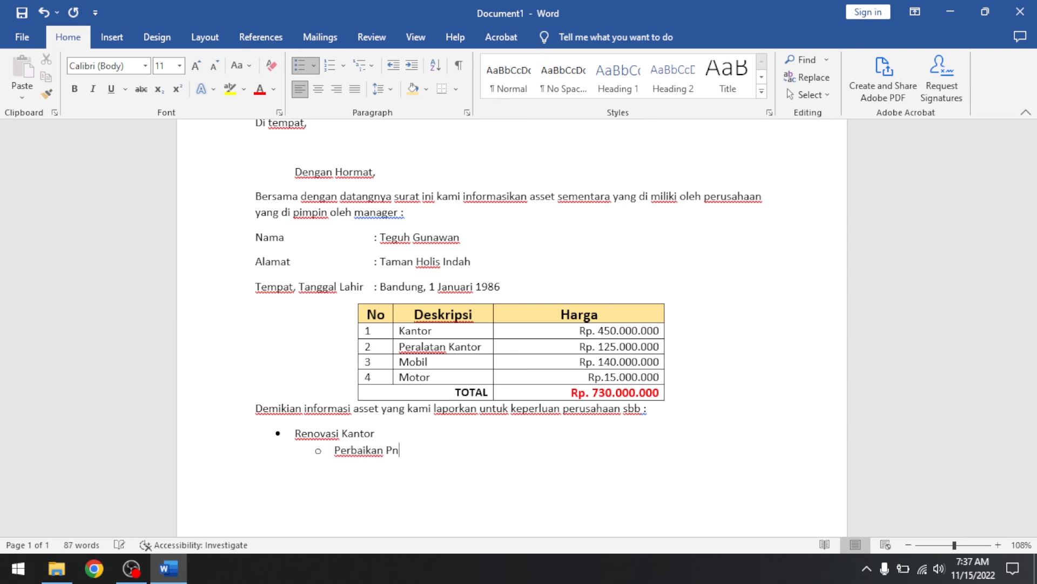
{"action": "key", "text": "BackSpace"}
{"action": "type", "text": "intu"}
{"action": "key", "text": "Return"}
{"action": "type", "text": "Perbaikan "}
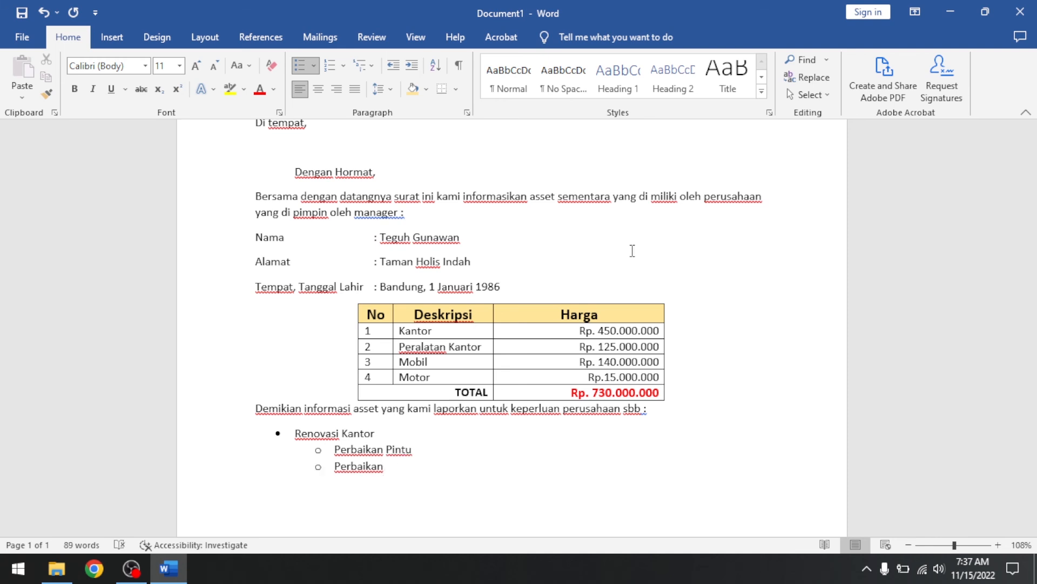
{"action": "type", "text": "WC"}
{"action": "key", "text": "Return"}
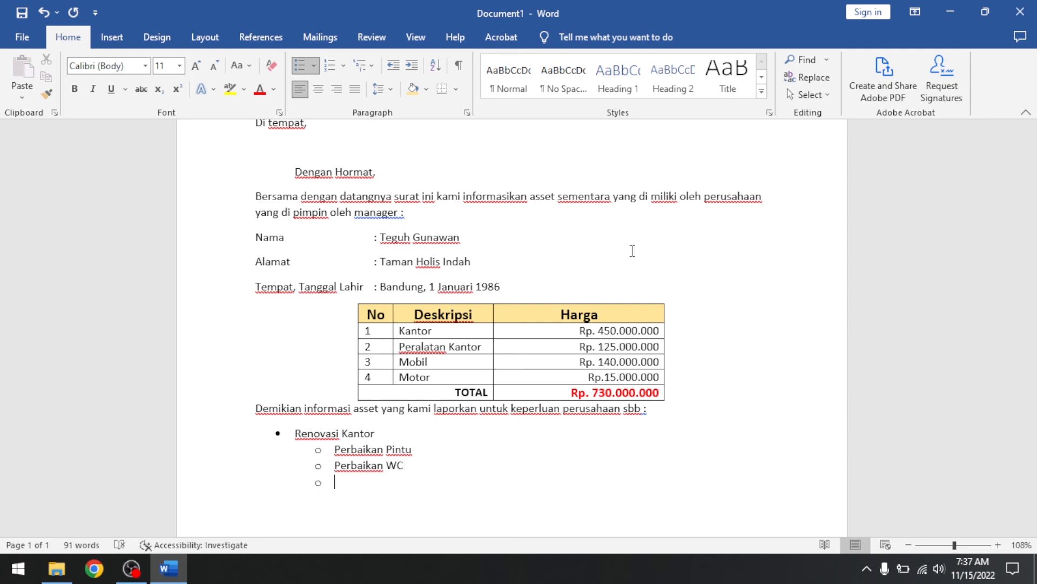
{"action": "type", "text": "Pemasangan "}
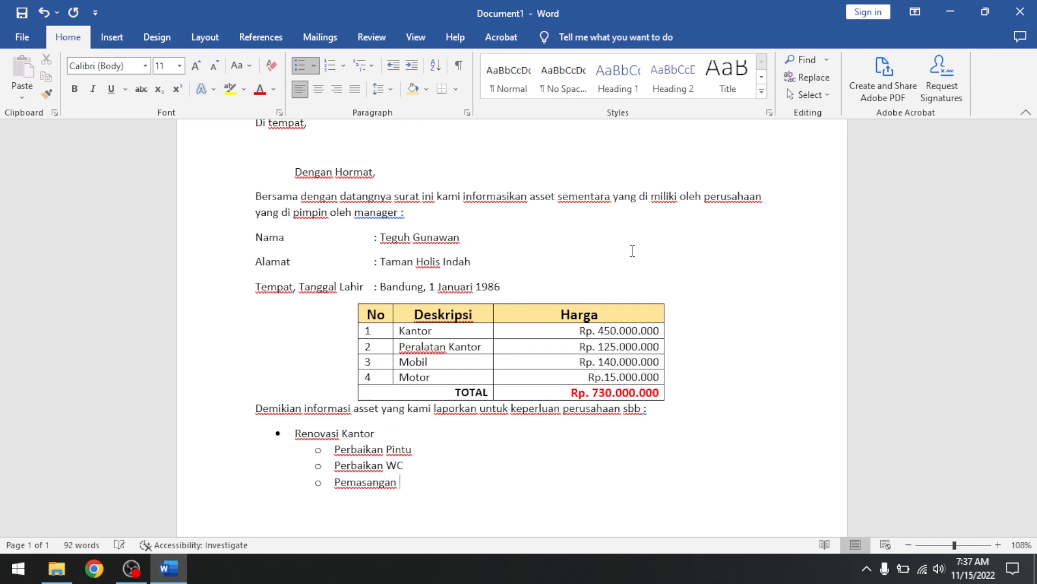
{"action": "type", "text": "AC"}
{"action": "key", "text": "Return"}
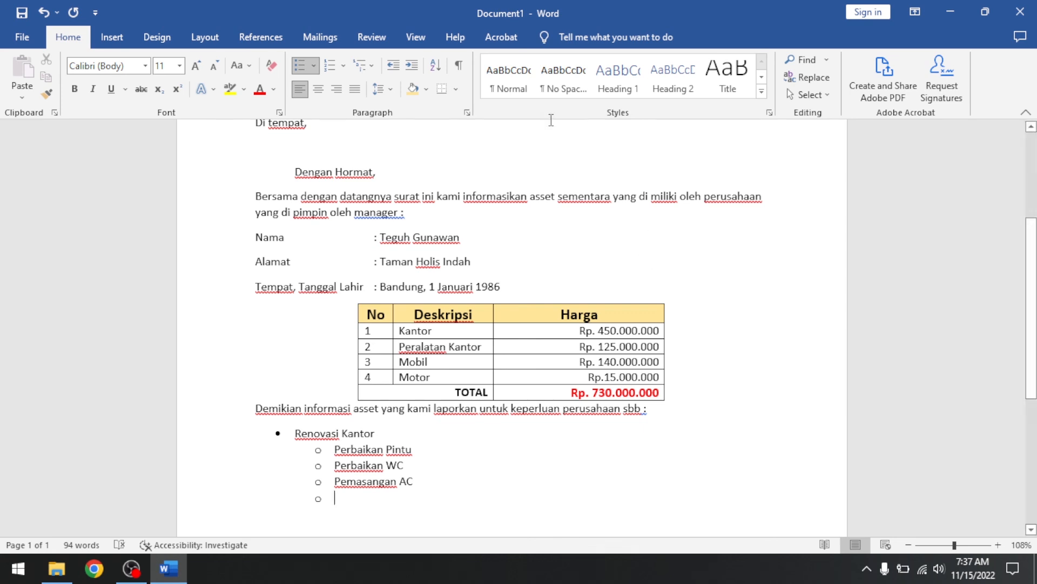
- Add main bullet Promosi with sub-items Sosial Media and Banner, then select all seven items
{"action": "left_click", "coordinate": [394, 65]}
{"action": "type", "text": "Promosi"}
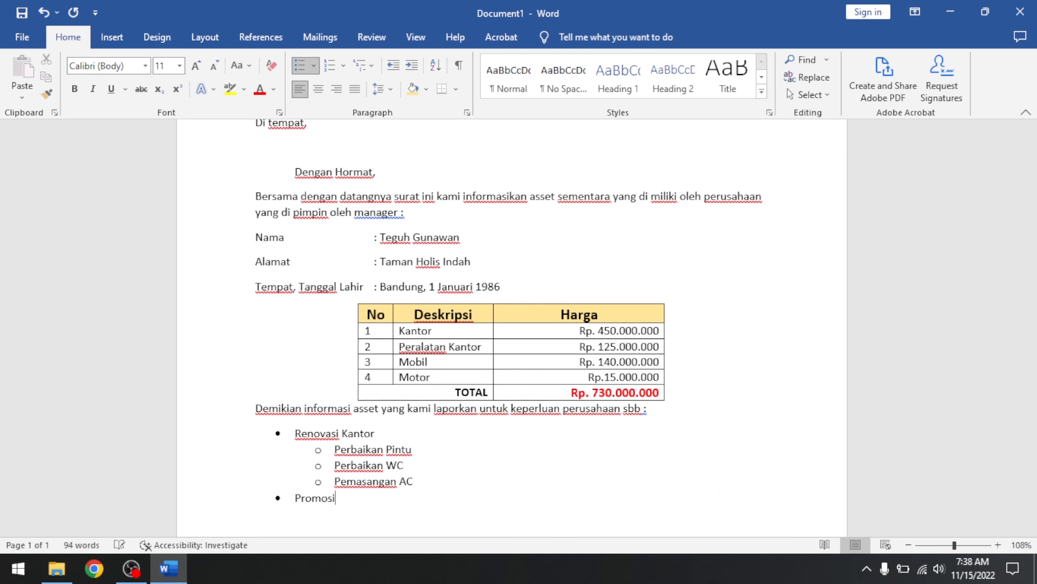
{"action": "key", "text": "Return"}
{"action": "key", "text": "Tab"}
{"action": "type", "text": "Sosial Media"}
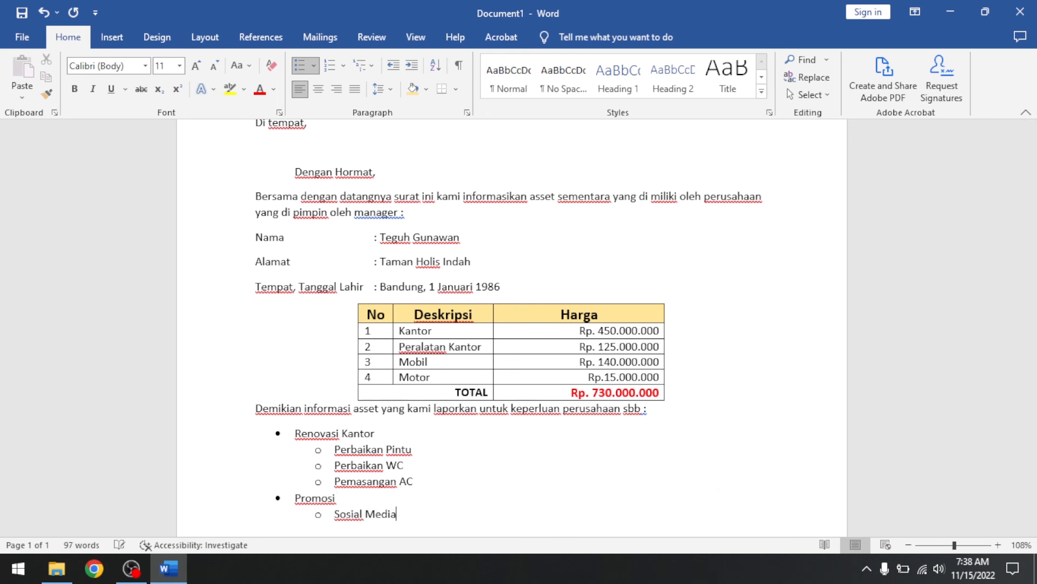
{"action": "key", "text": "Return"}
{"action": "type", "text": "Banner"}
{"action": "key", "text": "Return"}
{"action": "key", "text": "Return"}
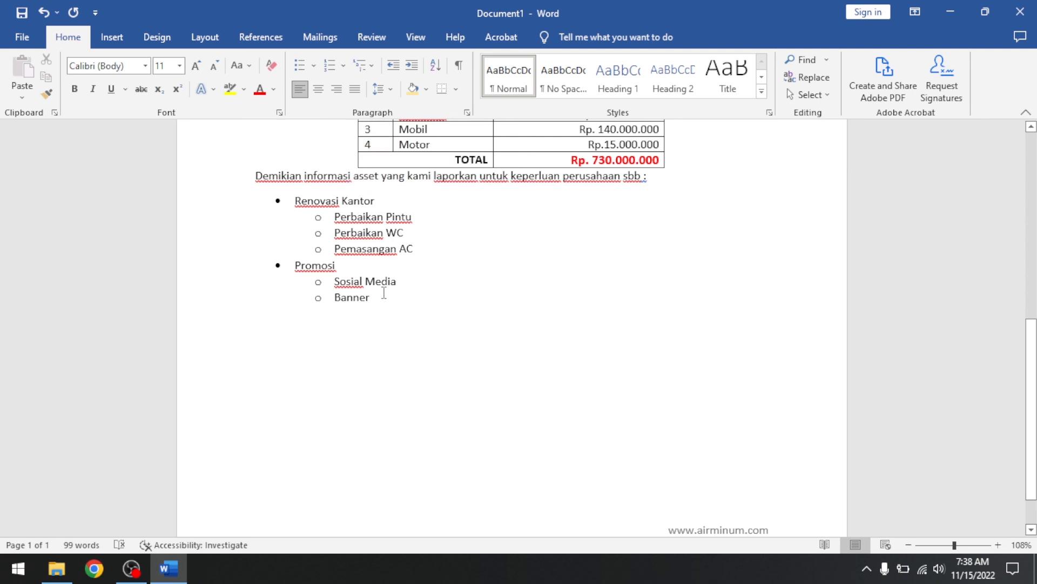
{"action": "left_click_drag", "start_coordinate": [381, 297], "coordinate": [270, 205]}
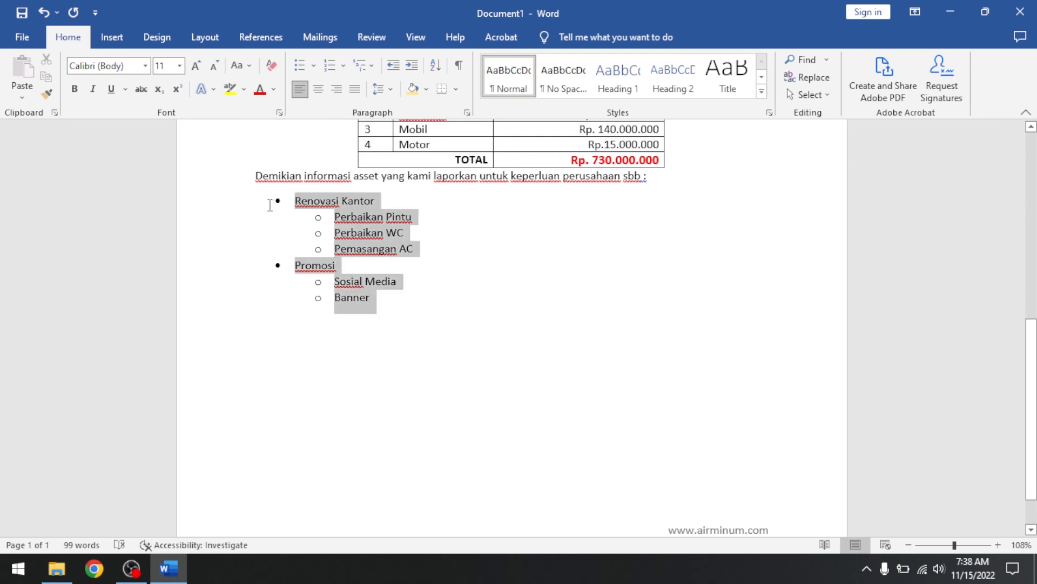
{"action": "left_click", "coordinate": [331, 70]}
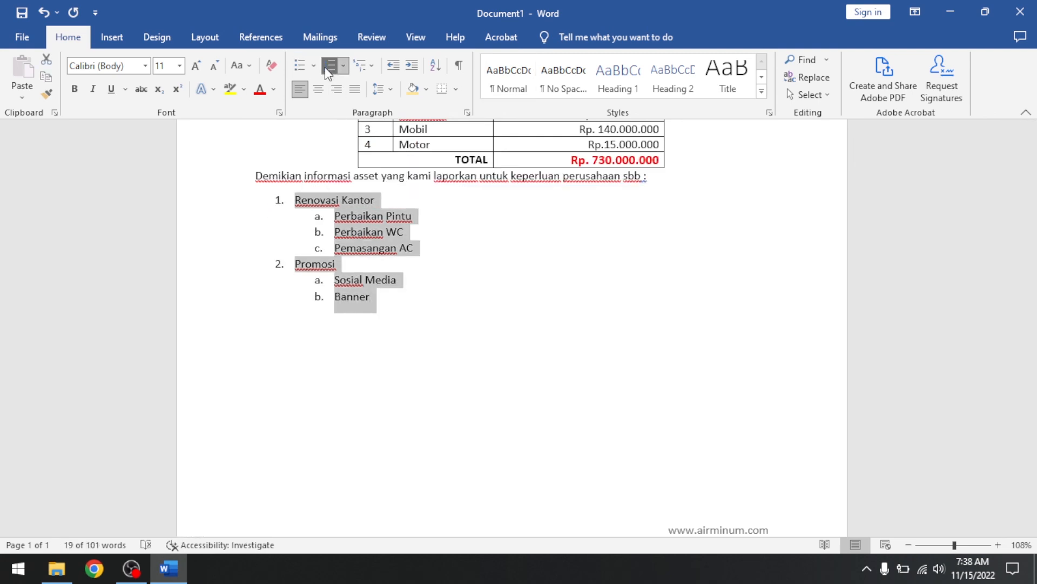
{"action": "left_click", "coordinate": [301, 67]}
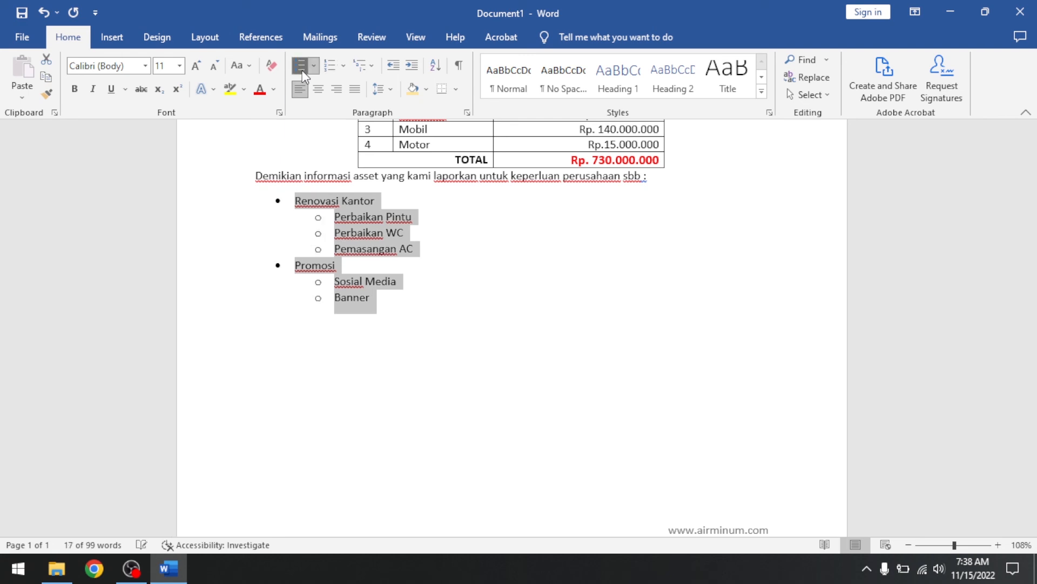
{"action": "left_click", "coordinate": [329, 69]}
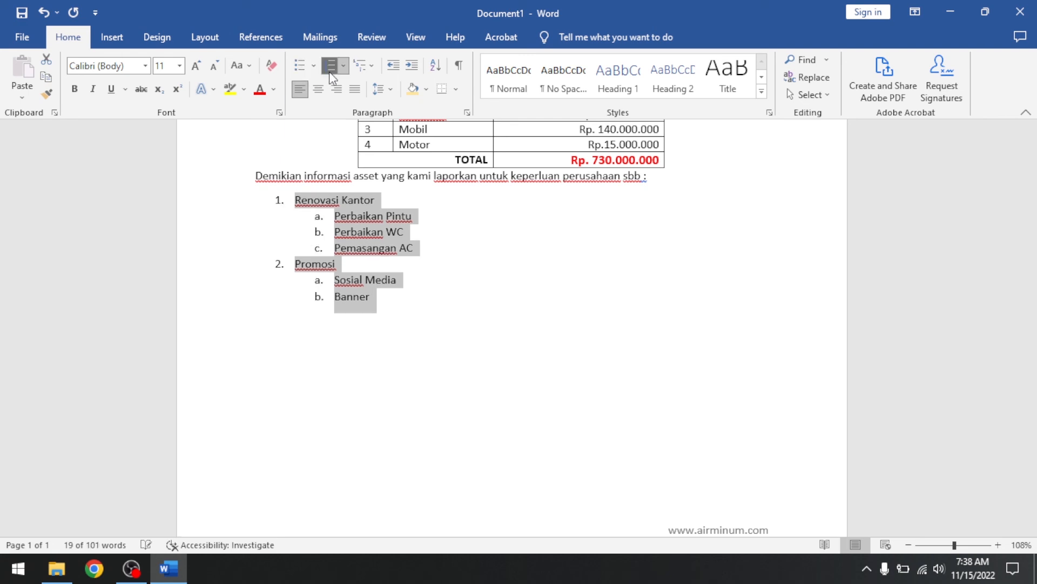
{"action": "left_click", "coordinate": [305, 67]}
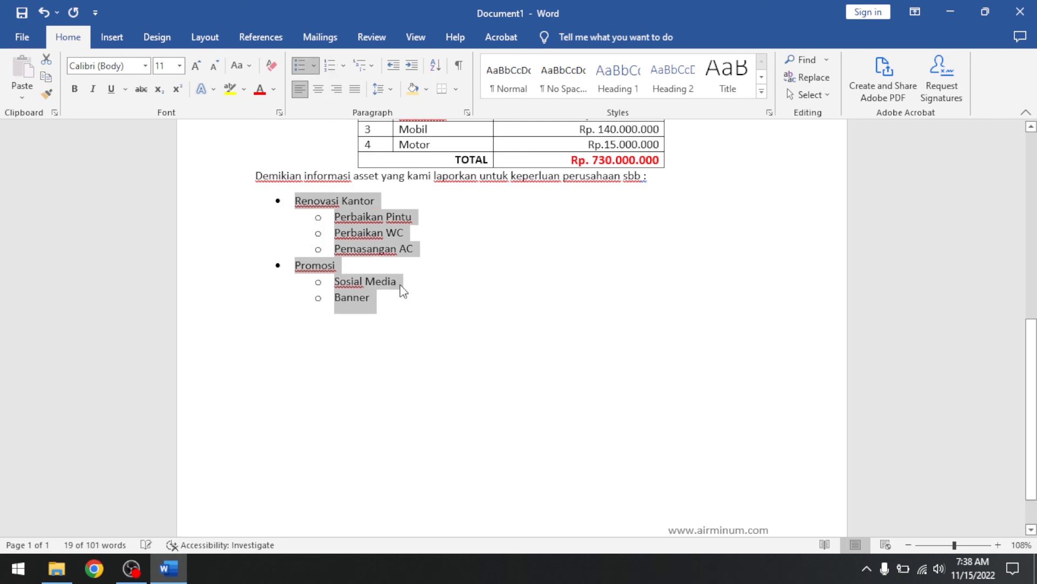
{"action": "left_click", "coordinate": [411, 313]}
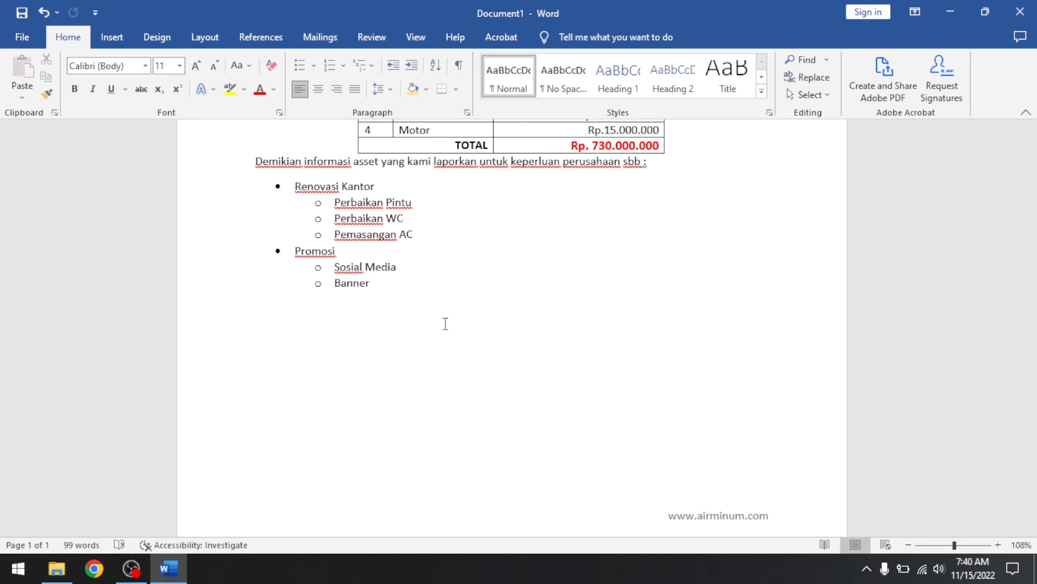
- Insert a 3x3 table below the list and type Manager in the first cell
{"action": "left_click", "coordinate": [117, 40]}
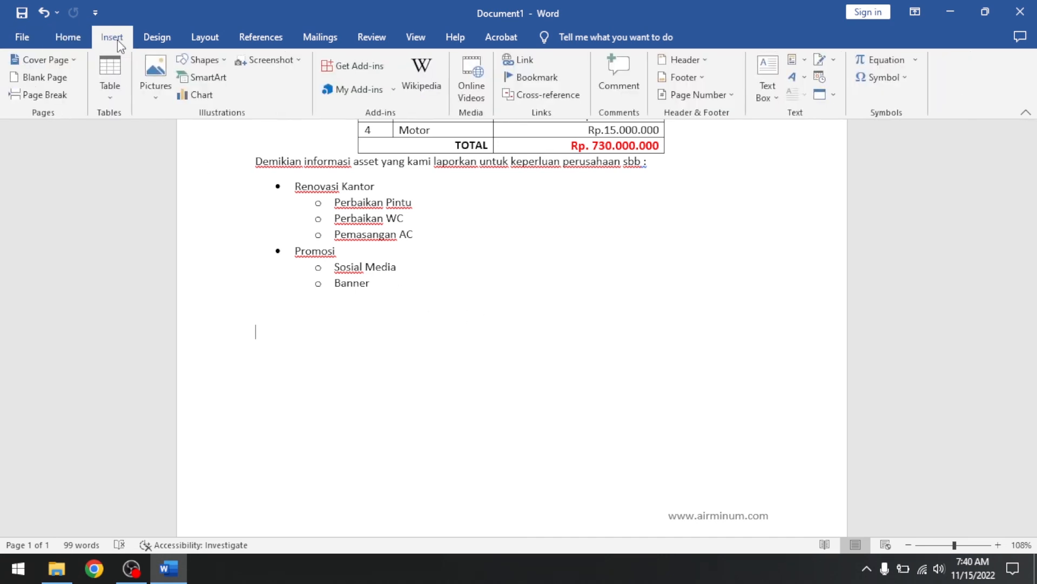
{"action": "left_click", "coordinate": [108, 80]}
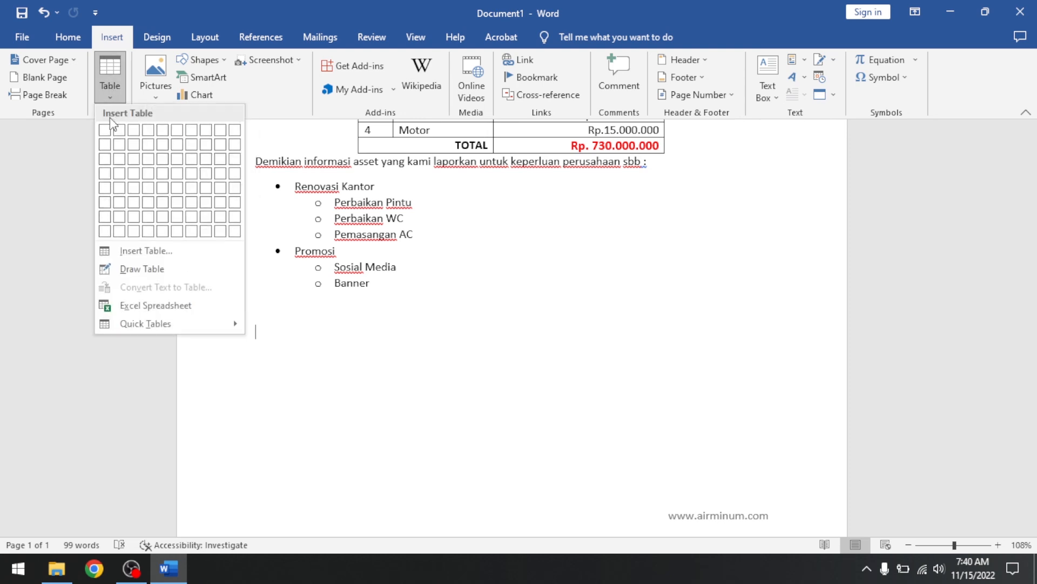
{"action": "left_click", "coordinate": [135, 160]}
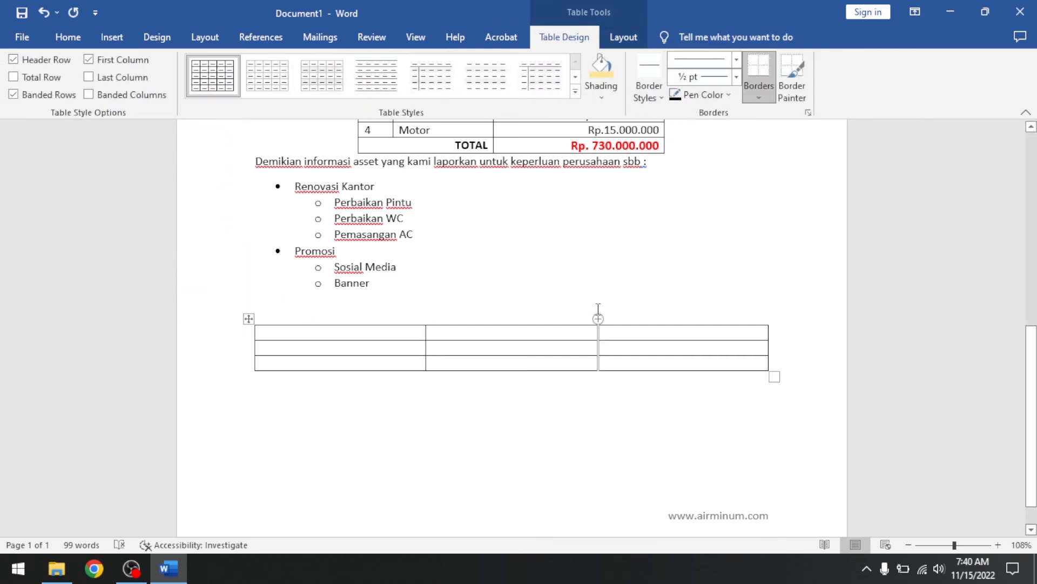
{"action": "key", "text": "Return"}
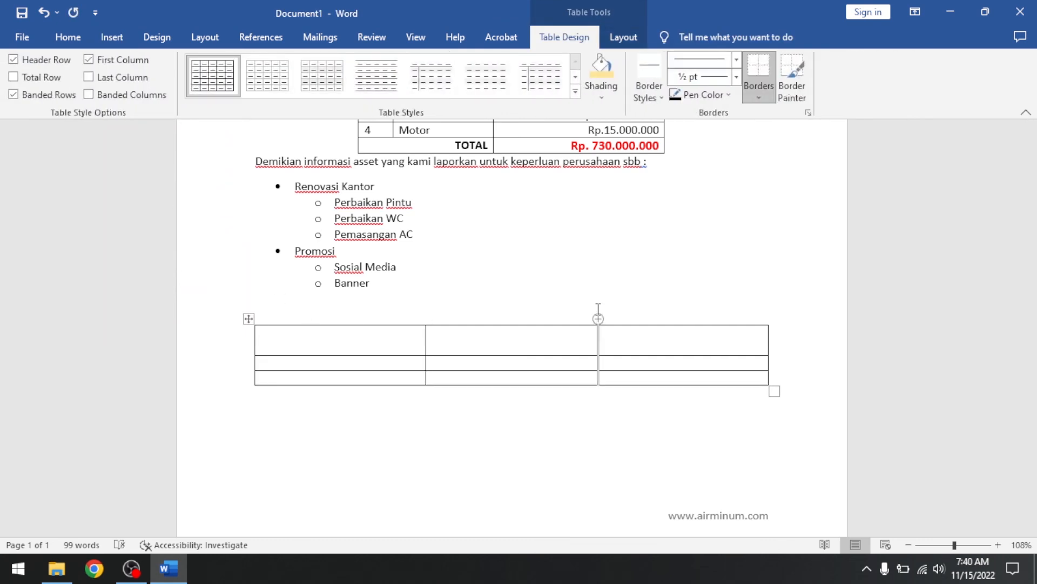
{"action": "type", "text": "Manager"}
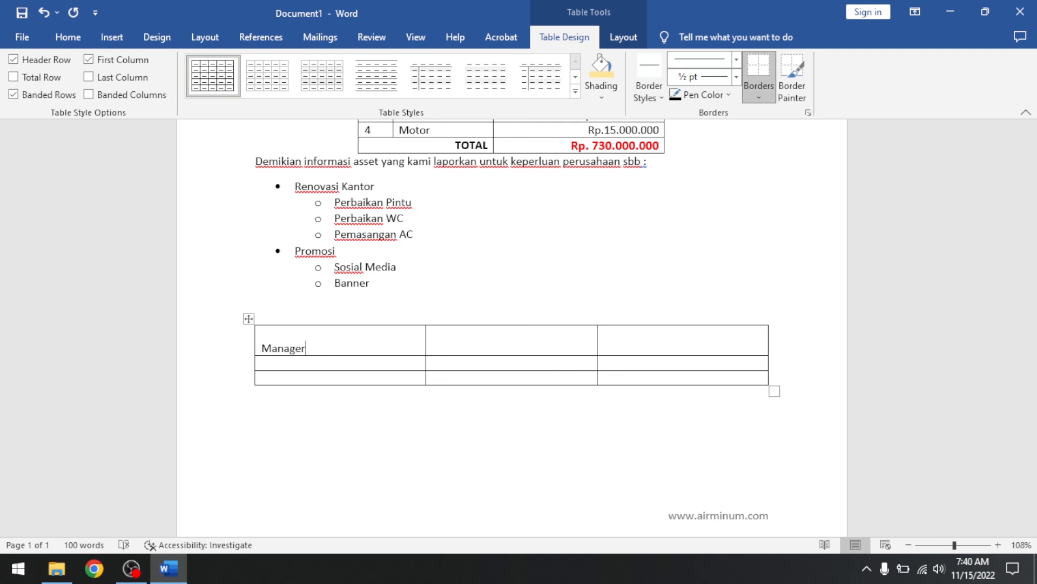
- Put 'Mengetahui' above 'CEO' in the middle cell and 'Keuangan' in the third cell
{"action": "left_click", "coordinate": [433, 332]}
{"action": "mouse_move", "coordinate": [598, 311]}
{"action": "type", "text": "EO"}
{"action": "mouse_move", "coordinate": [598, 307]}
{"action": "key", "text": "Return"}
{"action": "key", "text": "Up"}
{"action": "type", "text": "Mengetahui,"}
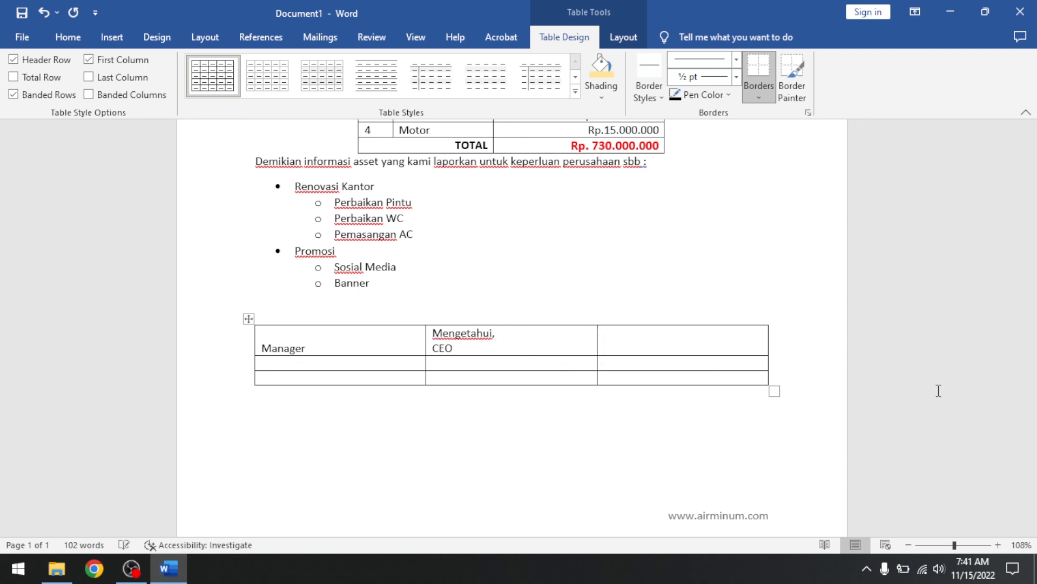
{"action": "type", "text": "Keuangan"}
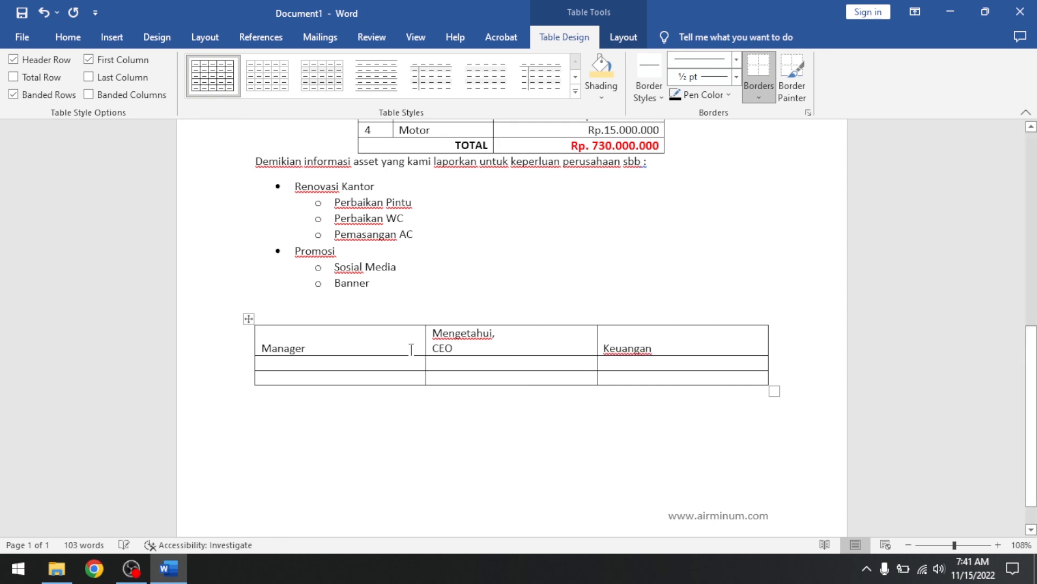
- Centre the Manager, Mengetahui/CEO and Keuangan titles in the first row
{"action": "left_click", "coordinate": [254, 341]}
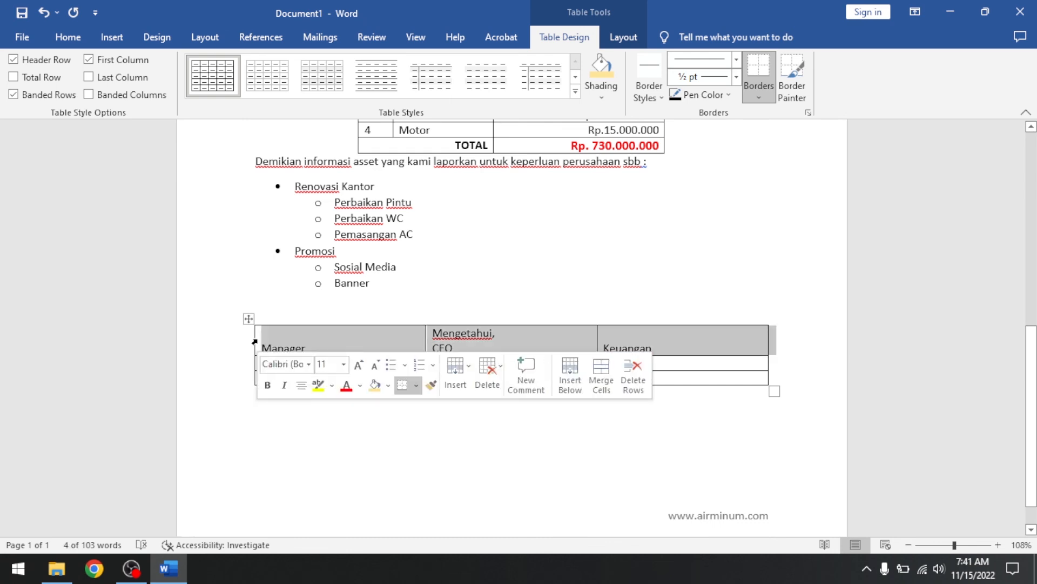
{"action": "left_click", "coordinate": [68, 37]}
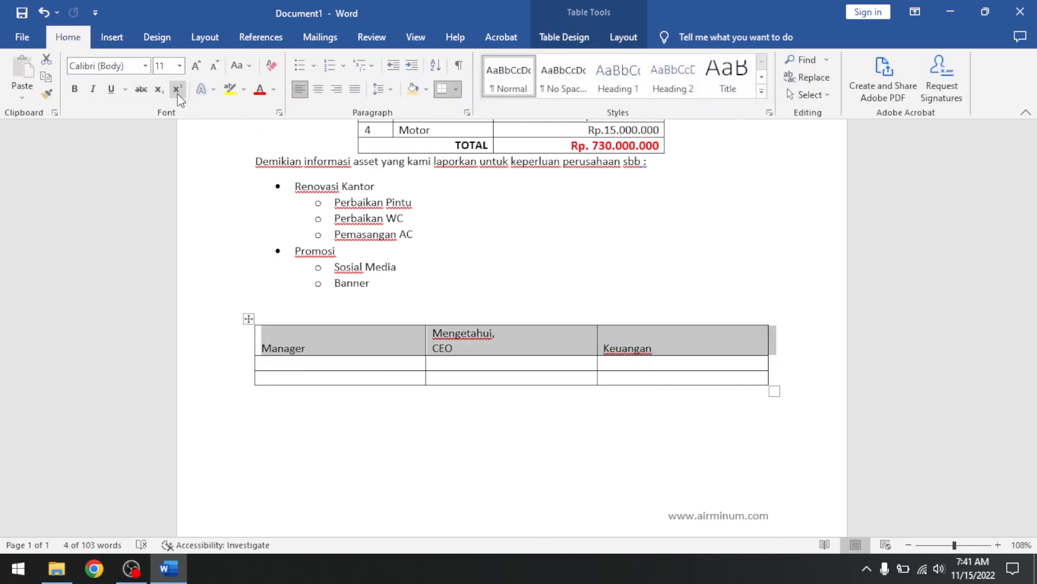
{"action": "left_click", "coordinate": [319, 89]}
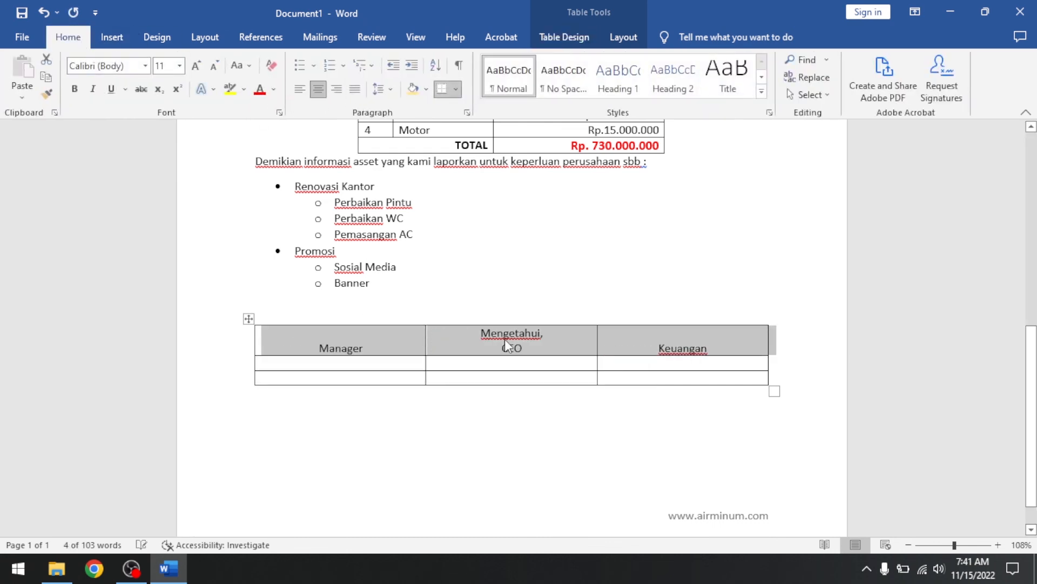
{"action": "left_click", "coordinate": [554, 349]}
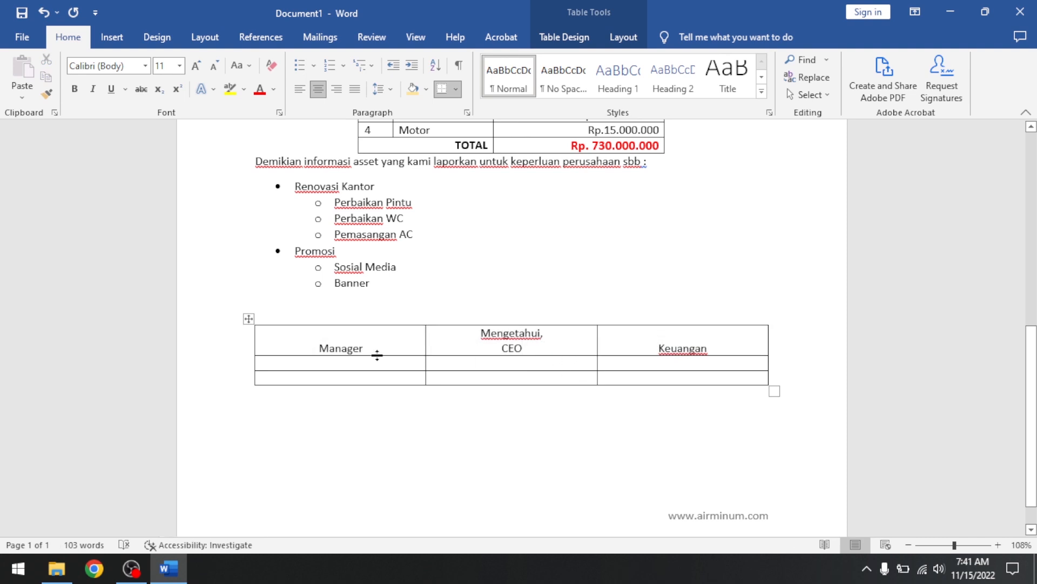
- Enter each signer's name in parentheses across the bottom row and centre that row
{"action": "left_click", "coordinate": [343, 360]}
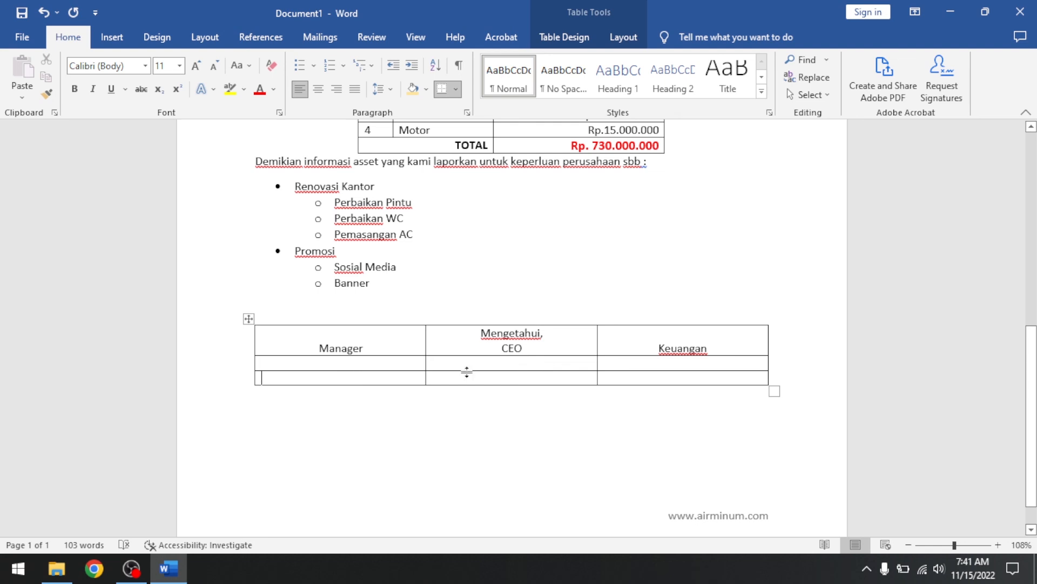
{"action": "key", "text": "Down"}
{"action": "type", "text": "("}
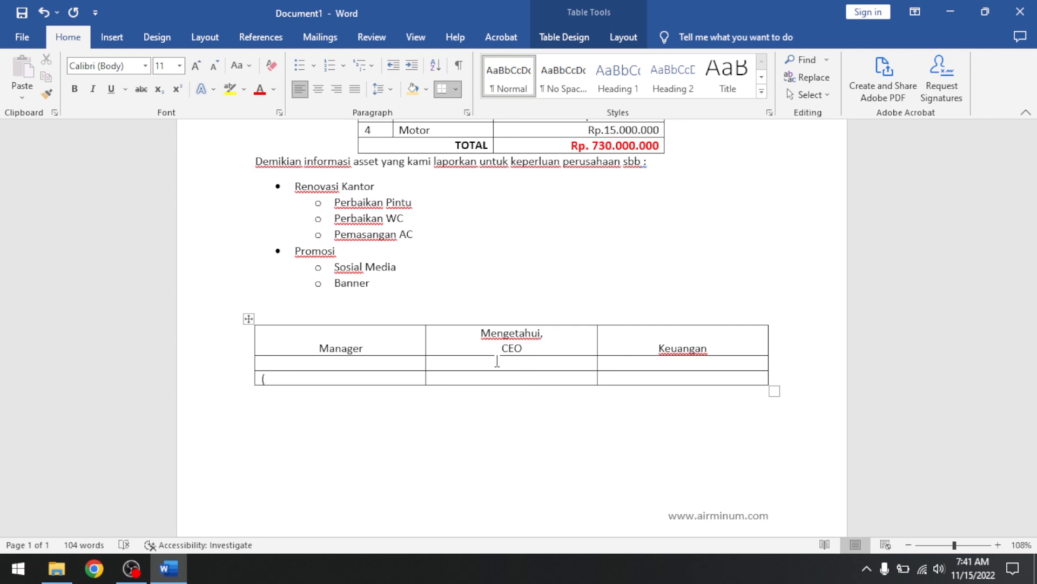
{"action": "type", "text": " Teguh Gunawan )"}
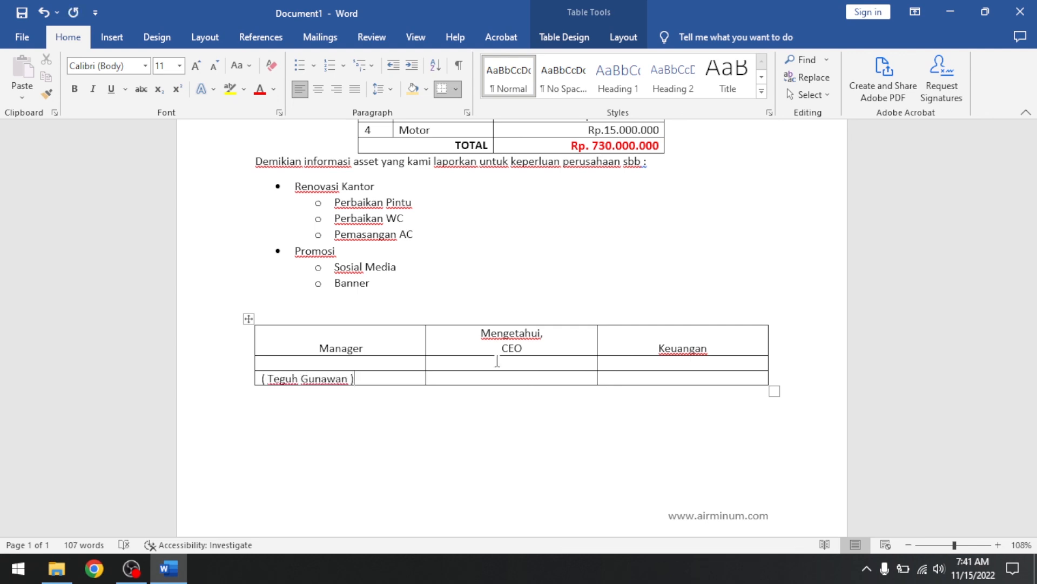
{"action": "key", "text": "Tab"}
{"action": "type", "text": "( James Gail )"}
{"action": "key", "text": "Tab"}
{"action": "type", "text": "( Clarissa )"}
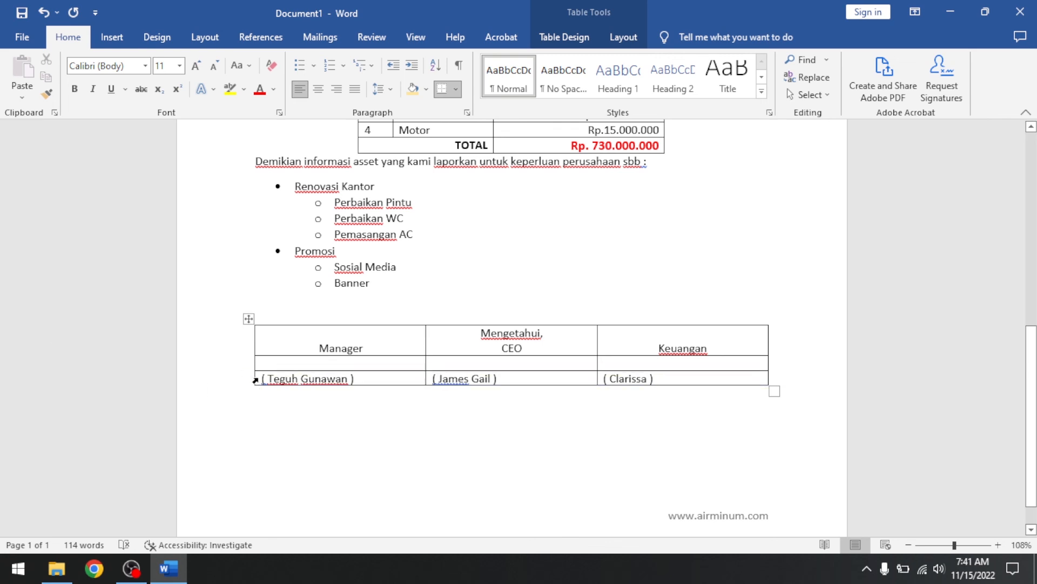
{"action": "left_click", "coordinate": [256, 380]}
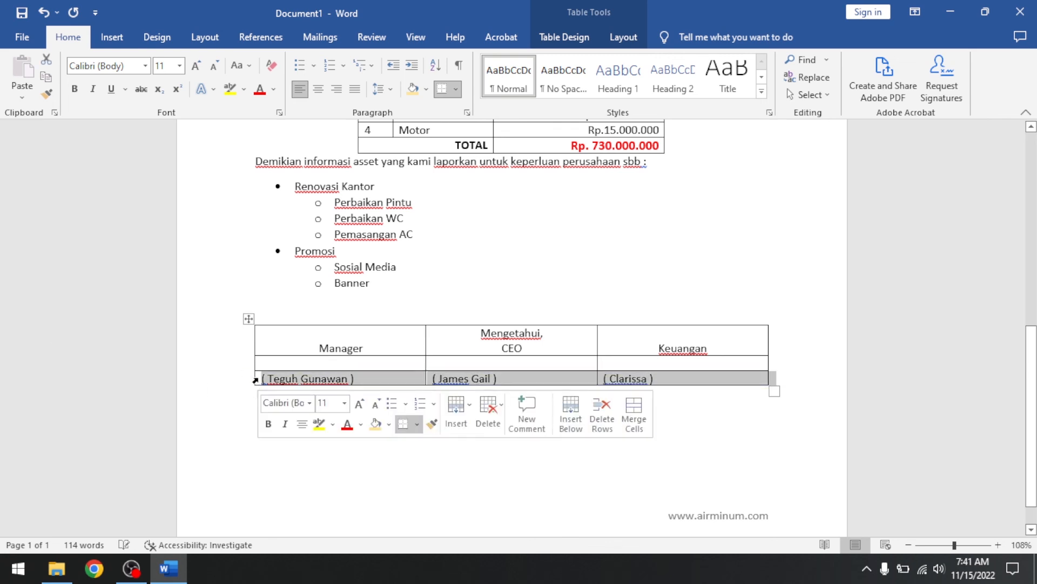
{"action": "left_click", "coordinate": [319, 89]}
{"action": "left_click", "coordinate": [455, 449]}
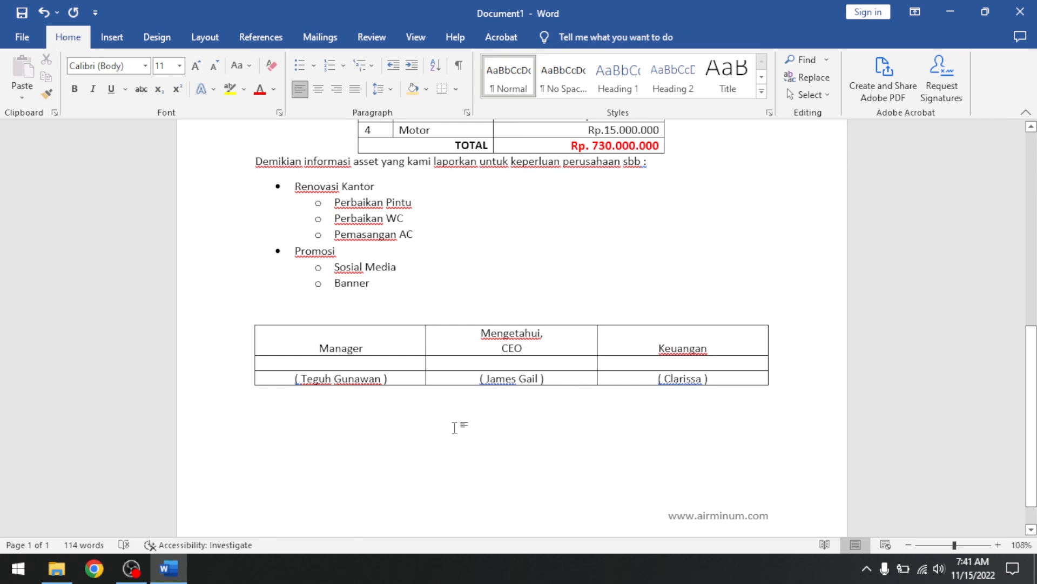
- Drag the empty middle row's lower border down to leave room for signatures
{"action": "scroll", "coordinate": [452, 423], "scroll_direction": "down", "scroll_amount": 1}
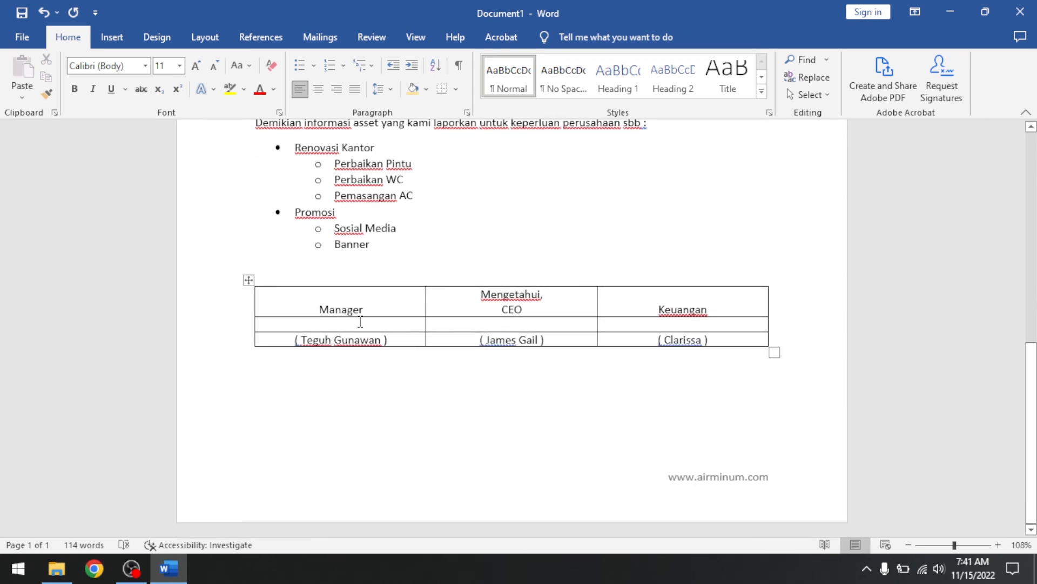
{"action": "left_click", "coordinate": [360, 322]}
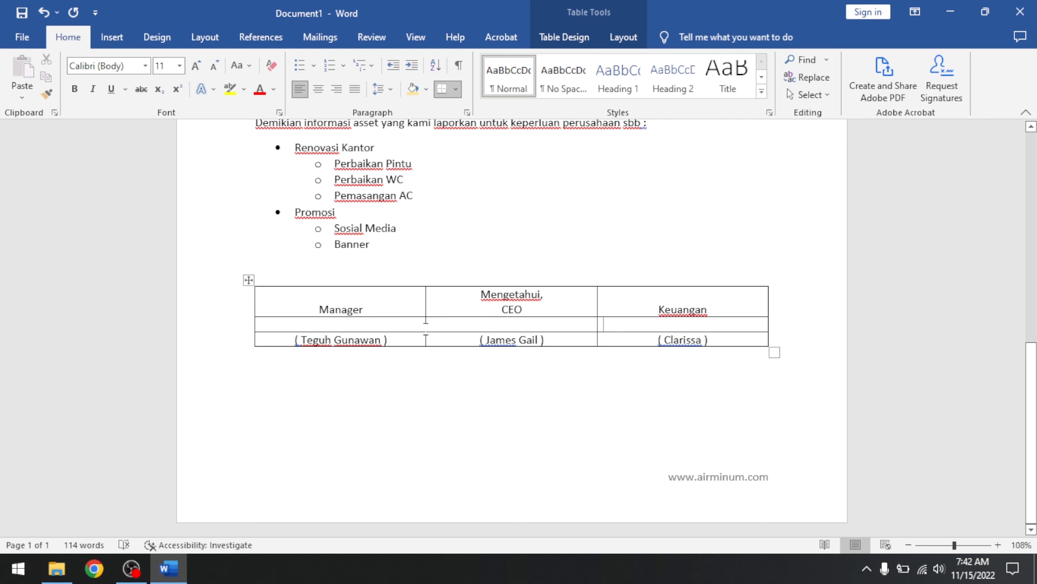
{"action": "left_click_drag", "start_coordinate": [620, 333], "coordinate": [620, 421]}
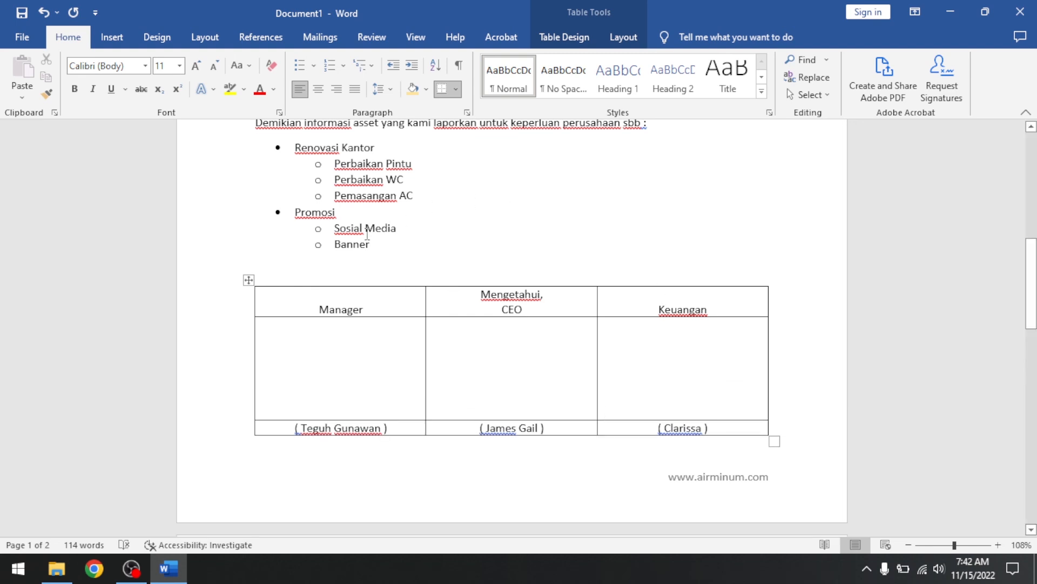
- Remove all borders from the signature table with No Border
{"action": "left_click", "coordinate": [250, 280]}
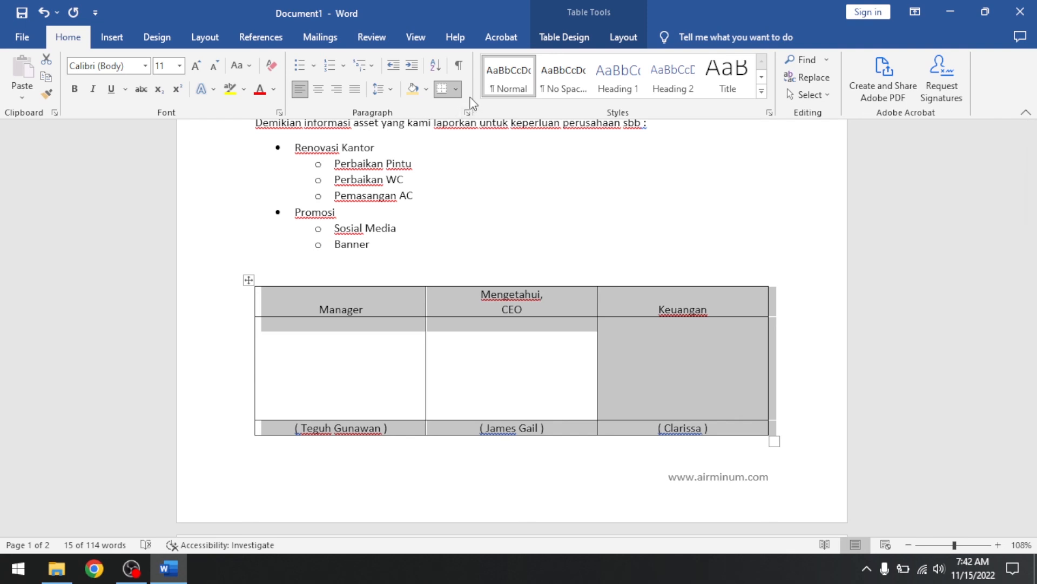
{"action": "left_click", "coordinate": [456, 89]}
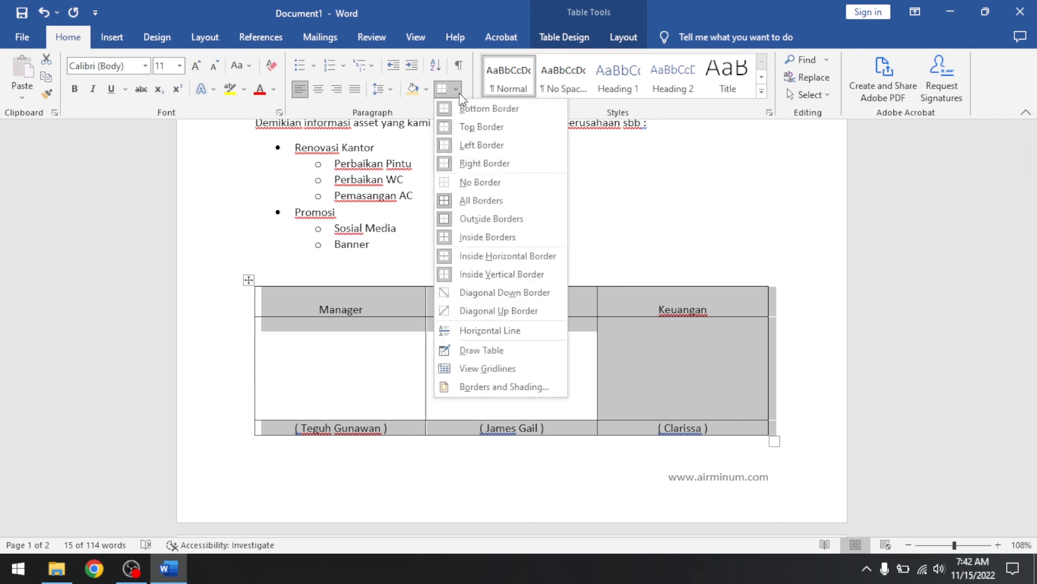
{"action": "left_click", "coordinate": [474, 183]}
{"action": "left_click", "coordinate": [645, 368]}
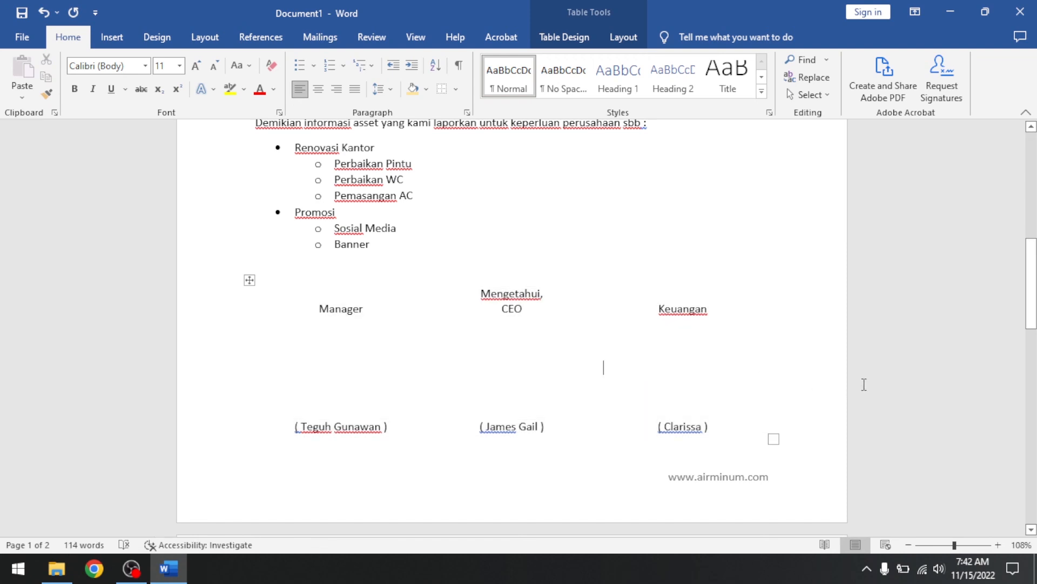
{"action": "left_click", "coordinate": [774, 354]}
{"action": "scroll", "coordinate": [773, 354], "scroll_direction": "down", "scroll_amount": 4}
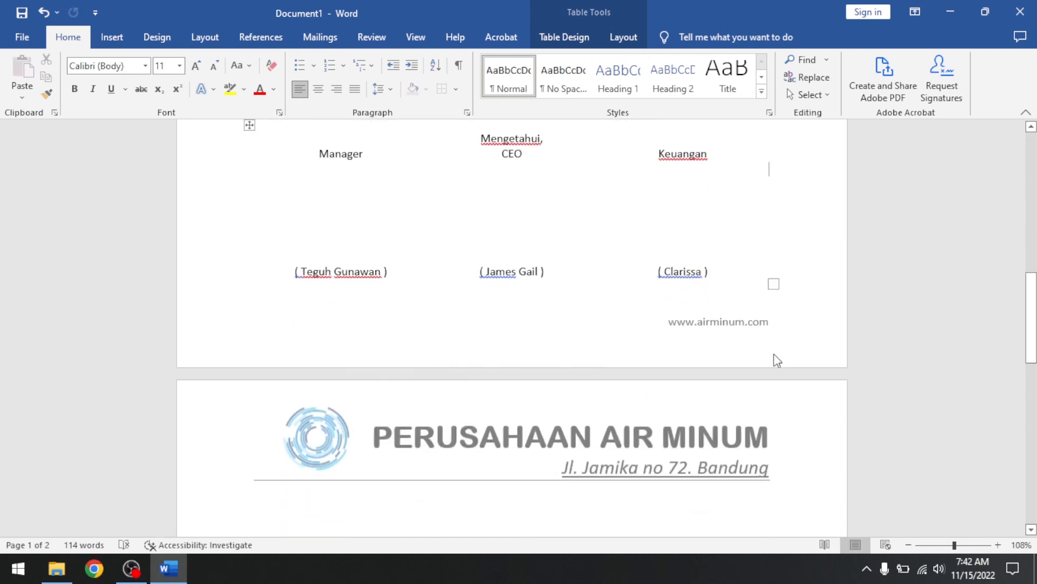
- Zoom out to about 68% and scroll through page one to review the letter
{"action": "scroll", "coordinate": [777, 360], "scroll_direction": "down", "scroll_amount": 2}
{"action": "scroll", "coordinate": [760, 348], "scroll_direction": "up", "scroll_amount": 6}
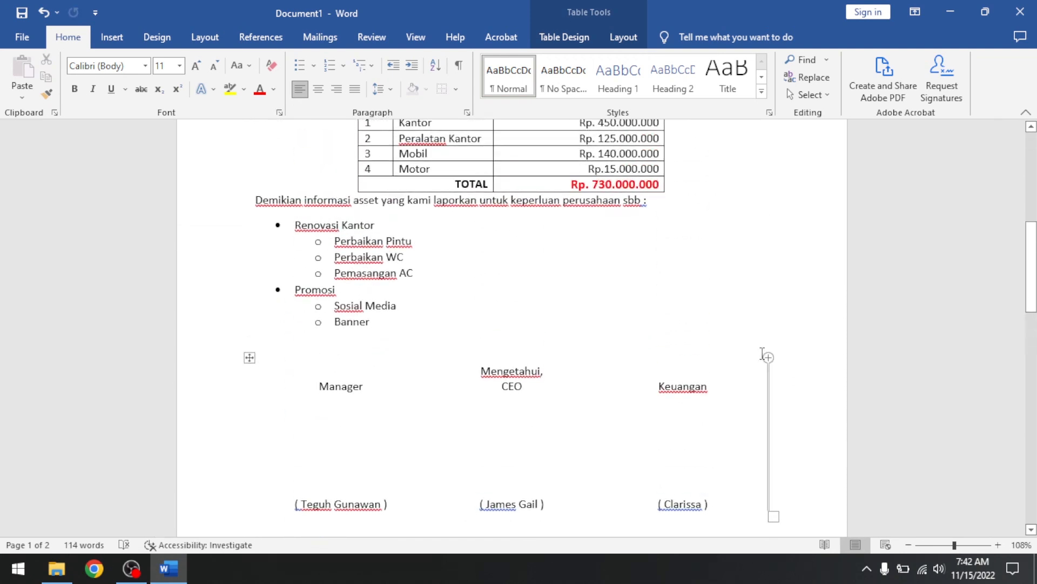
{"action": "scroll", "coordinate": [761, 354], "scroll_direction": "down", "scroll_amount": 4, "text": "ctrl"}
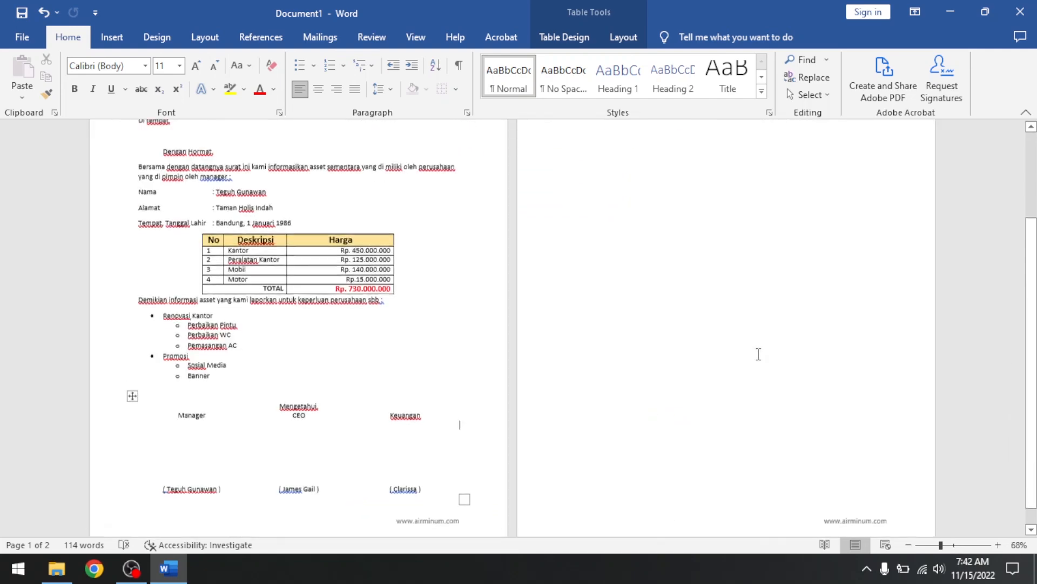
{"action": "scroll", "coordinate": [758, 354], "scroll_direction": "up", "scroll_amount": 1}
{"action": "scroll", "coordinate": [759, 354], "scroll_direction": "up", "scroll_amount": 2}
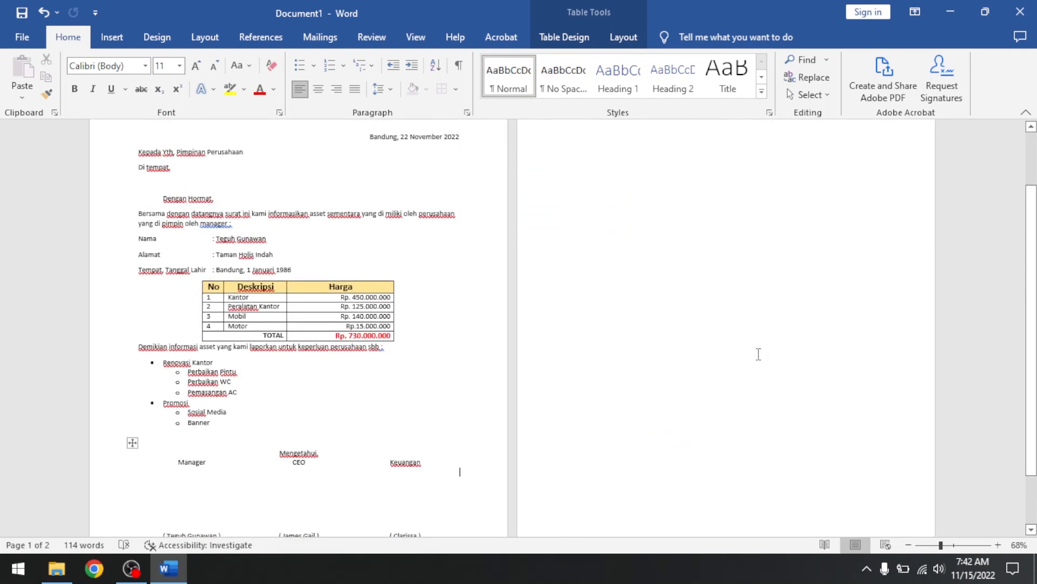
{"action": "left_click", "coordinate": [758, 353]}
{"action": "scroll", "coordinate": [417, 335], "scroll_direction": "down", "scroll_amount": 3}
{"action": "scroll", "coordinate": [425, 333], "scroll_direction": "up", "scroll_amount": 5}
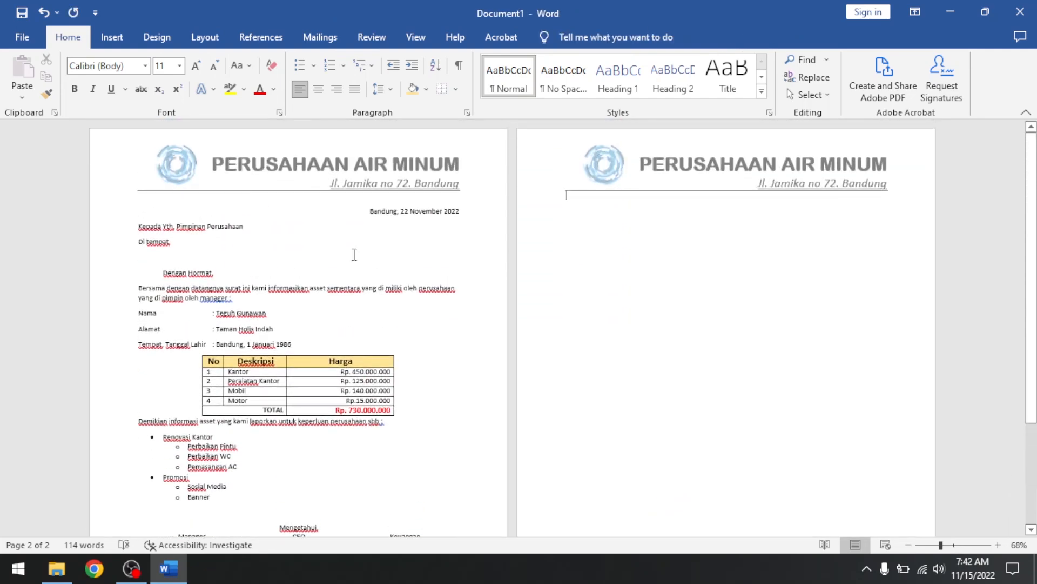
{"action": "scroll", "coordinate": [354, 235], "scroll_direction": "down", "scroll_amount": 5}
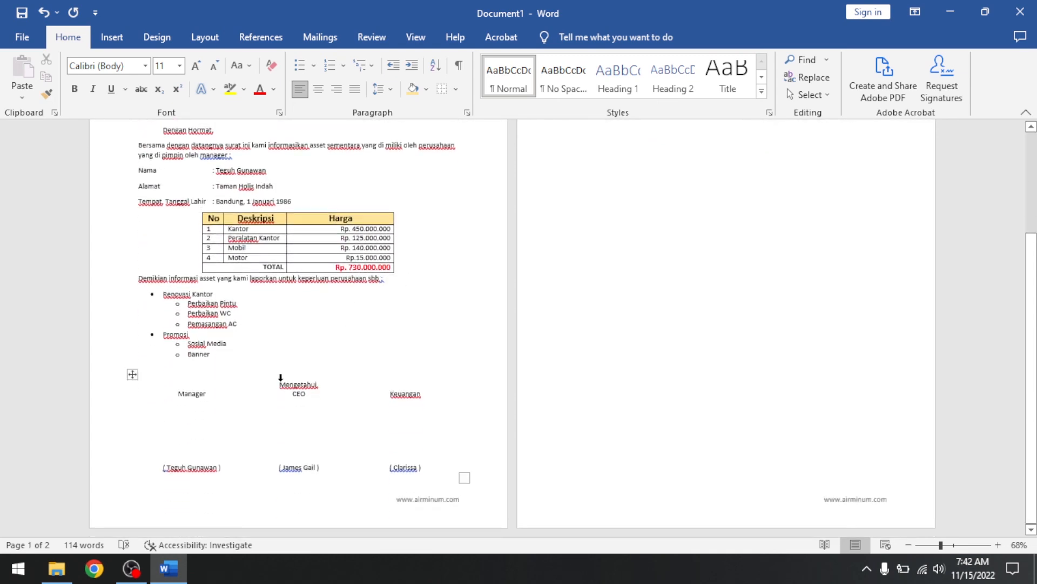
{"action": "scroll", "coordinate": [492, 386], "scroll_direction": "up", "scroll_amount": 3}
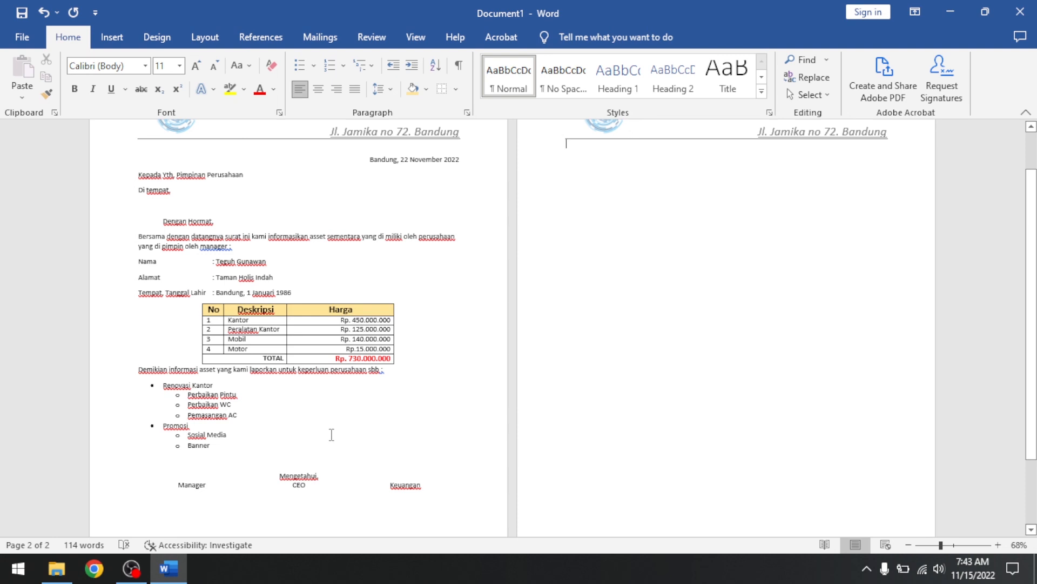
{"action": "scroll", "coordinate": [332, 434], "scroll_direction": "down", "scroll_amount": 2}
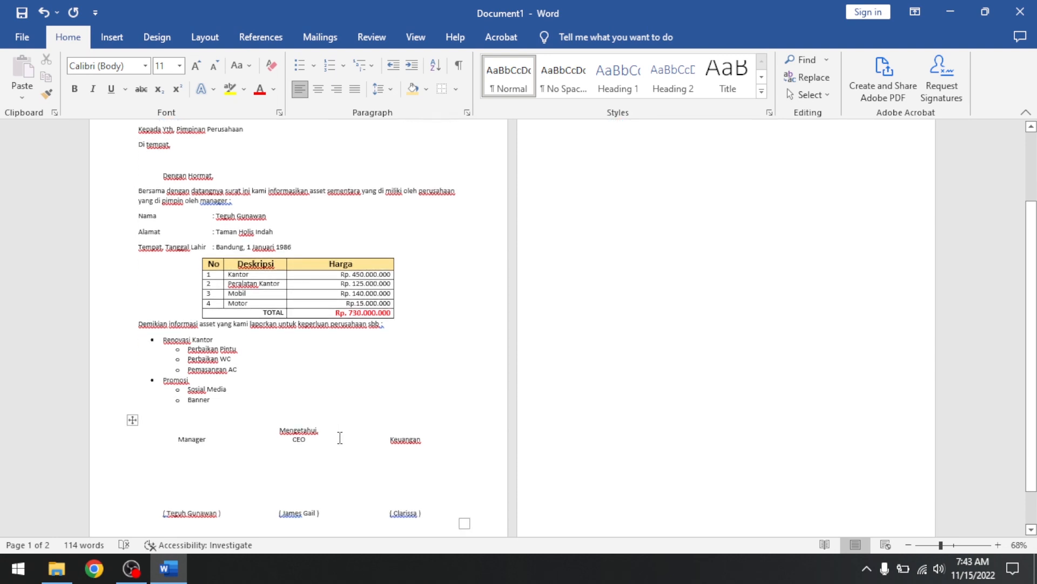
{"action": "scroll", "coordinate": [330, 357], "scroll_direction": "down", "scroll_amount": 2}
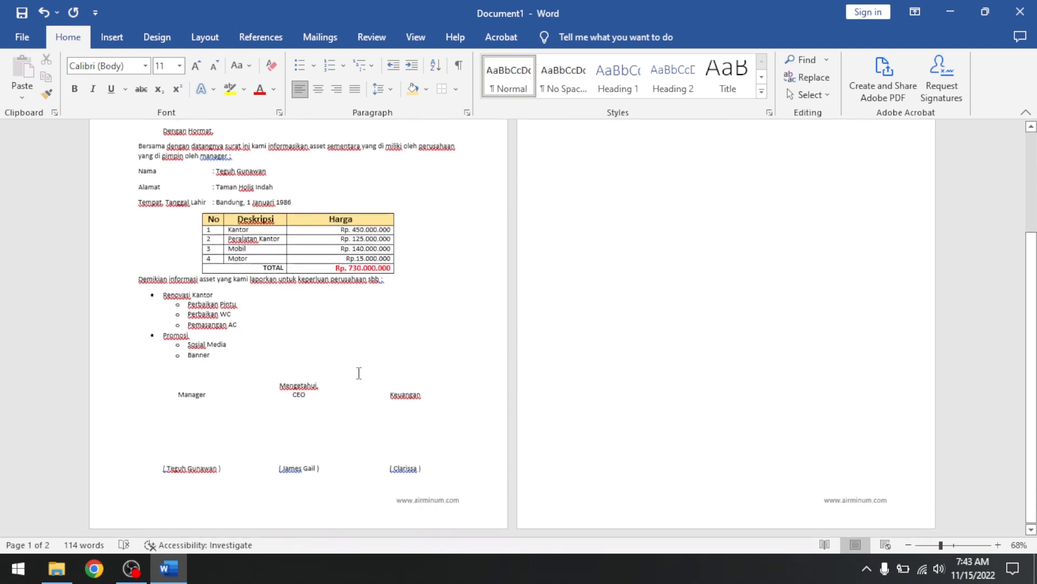